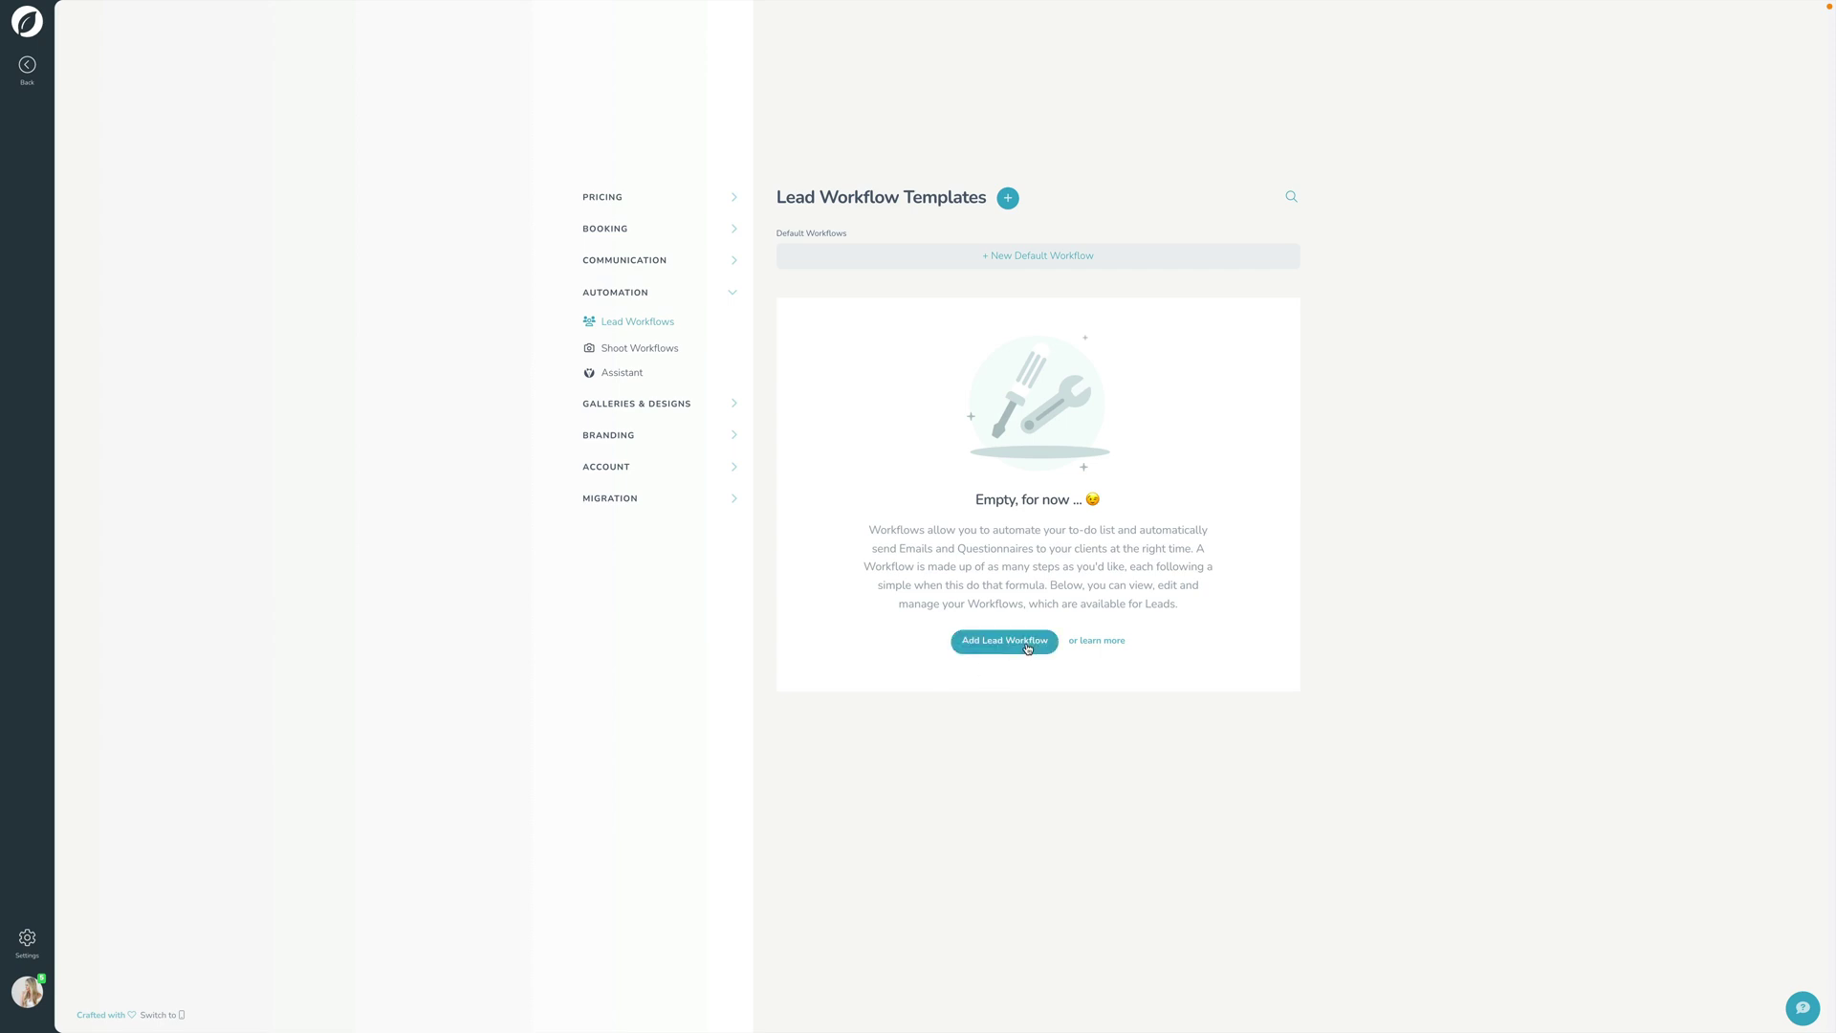
- Create a new lead workflow template and name it "Wedding Lead Workflow"
left_click(1008, 198)
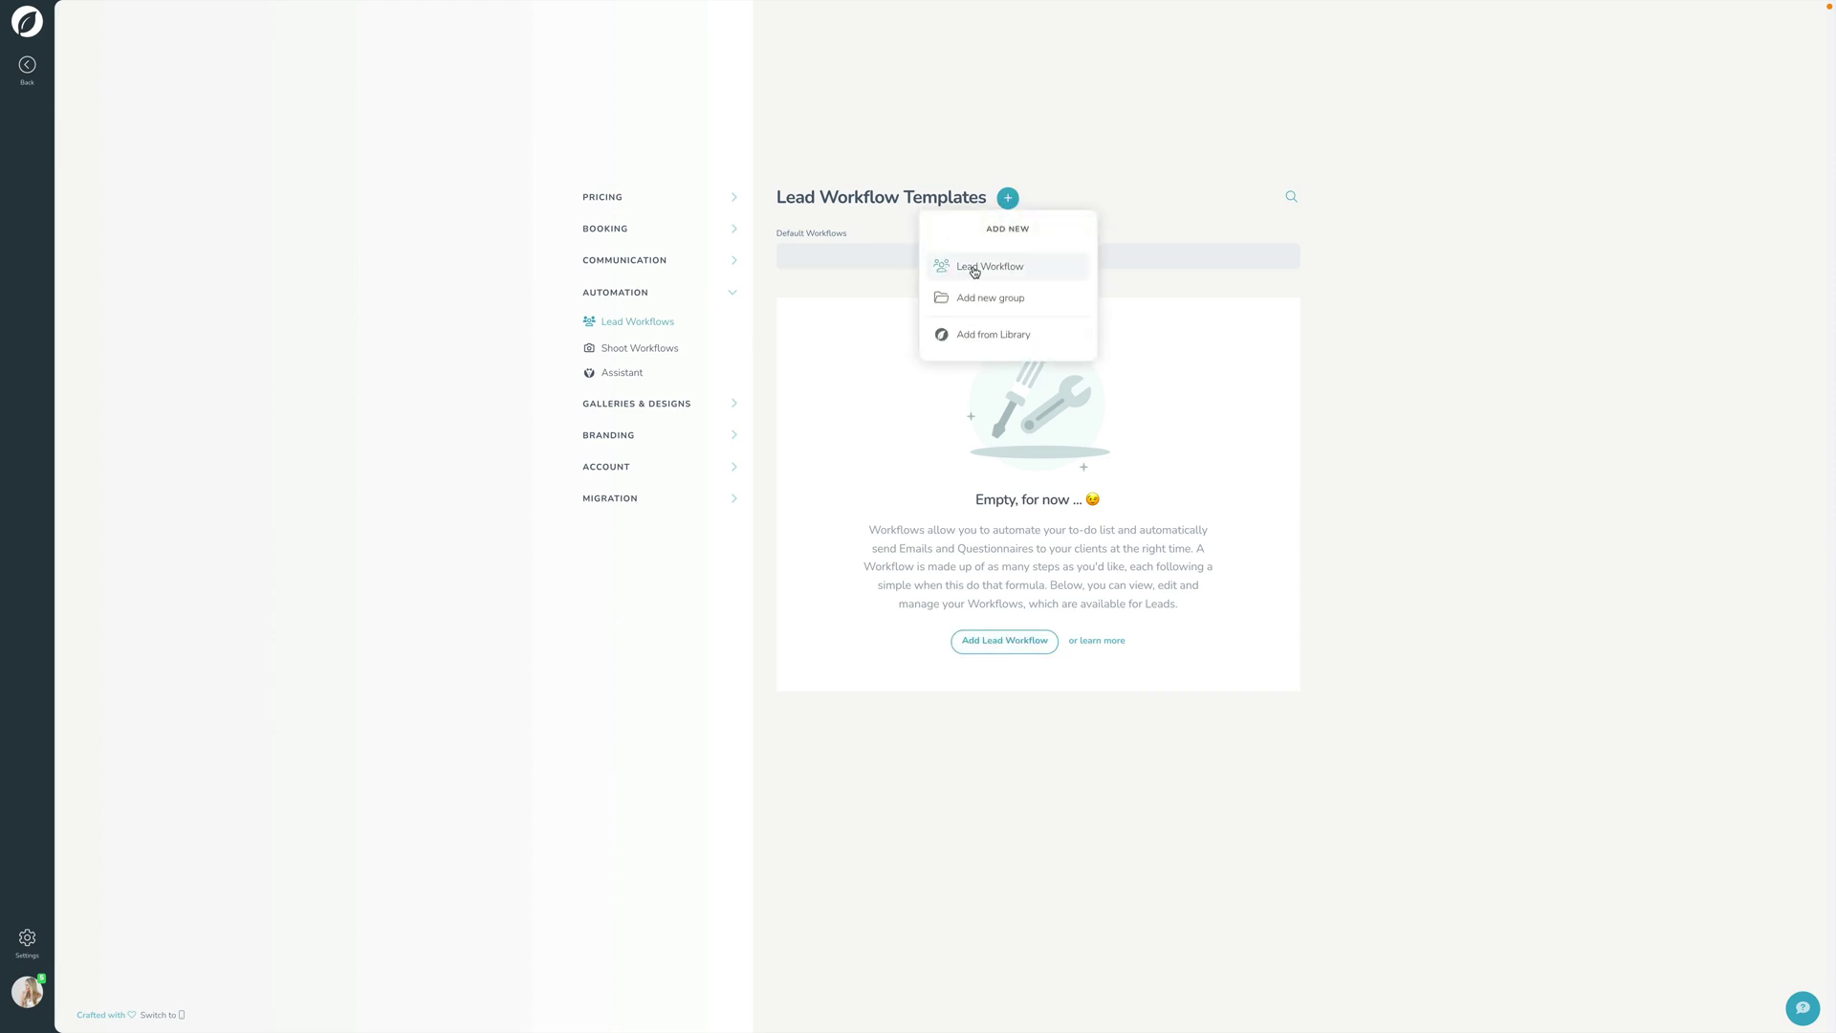
left_click(974, 271)
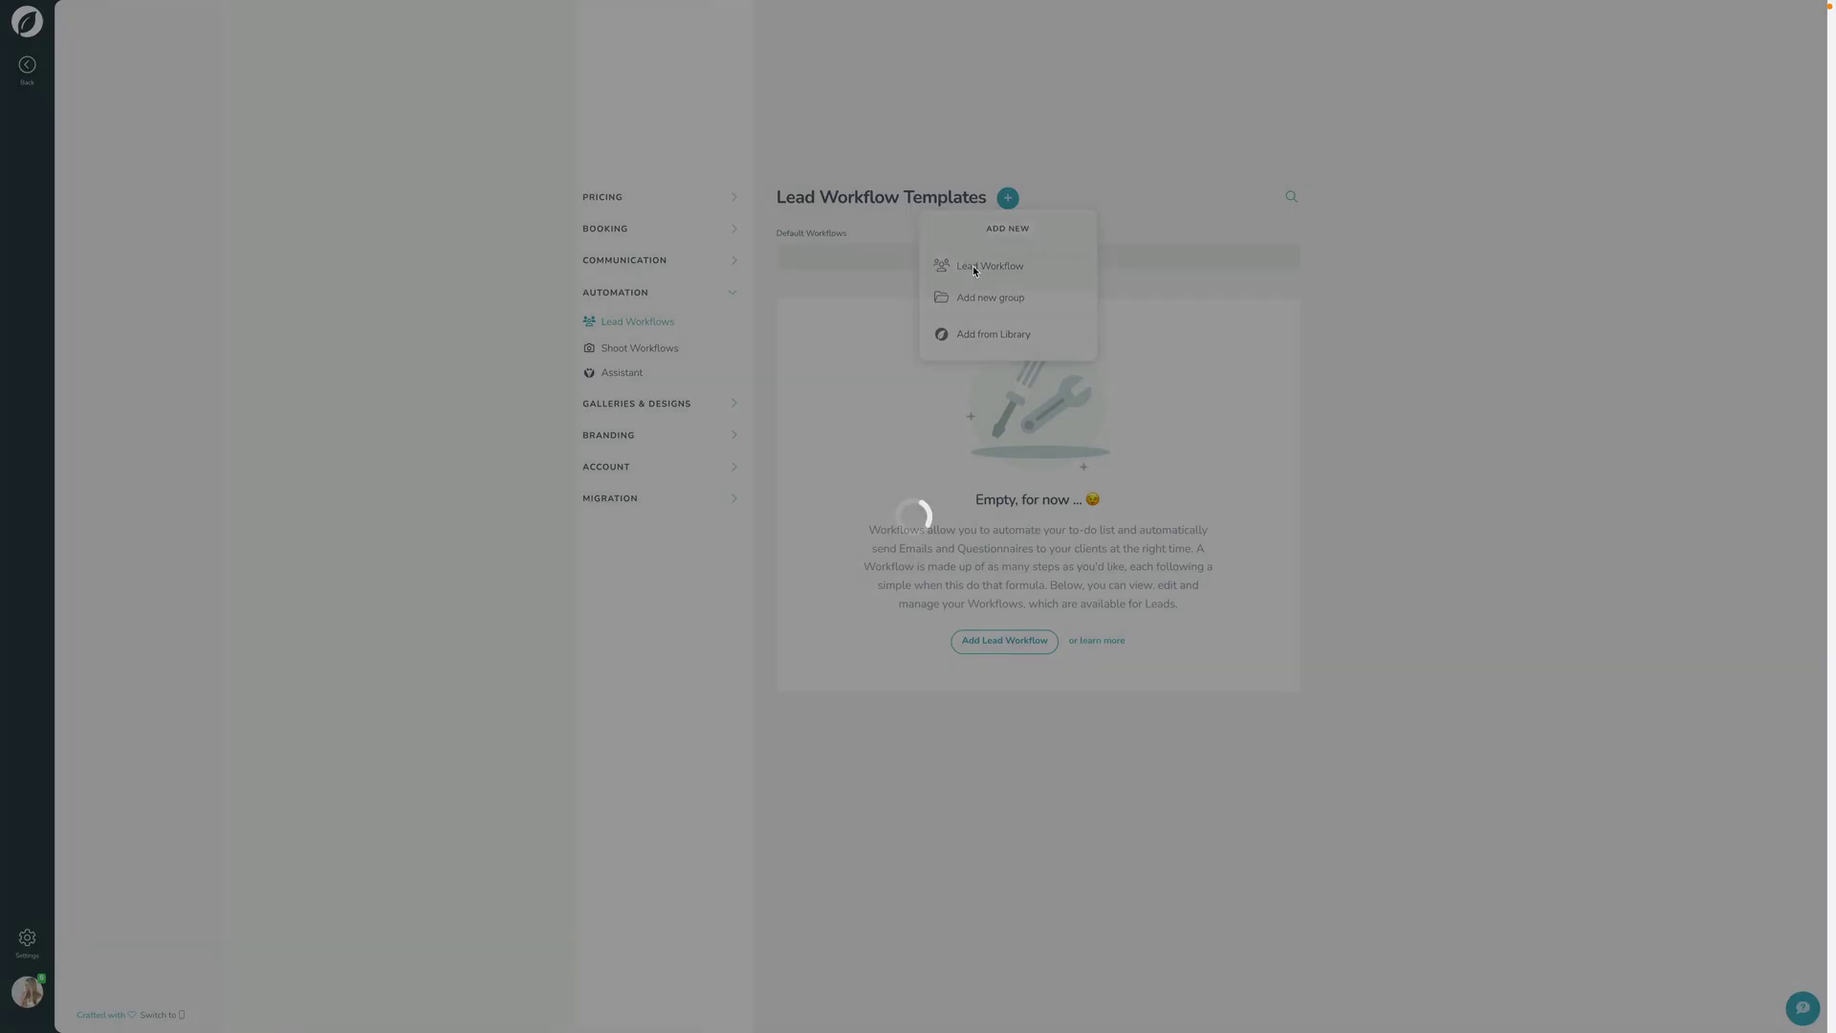
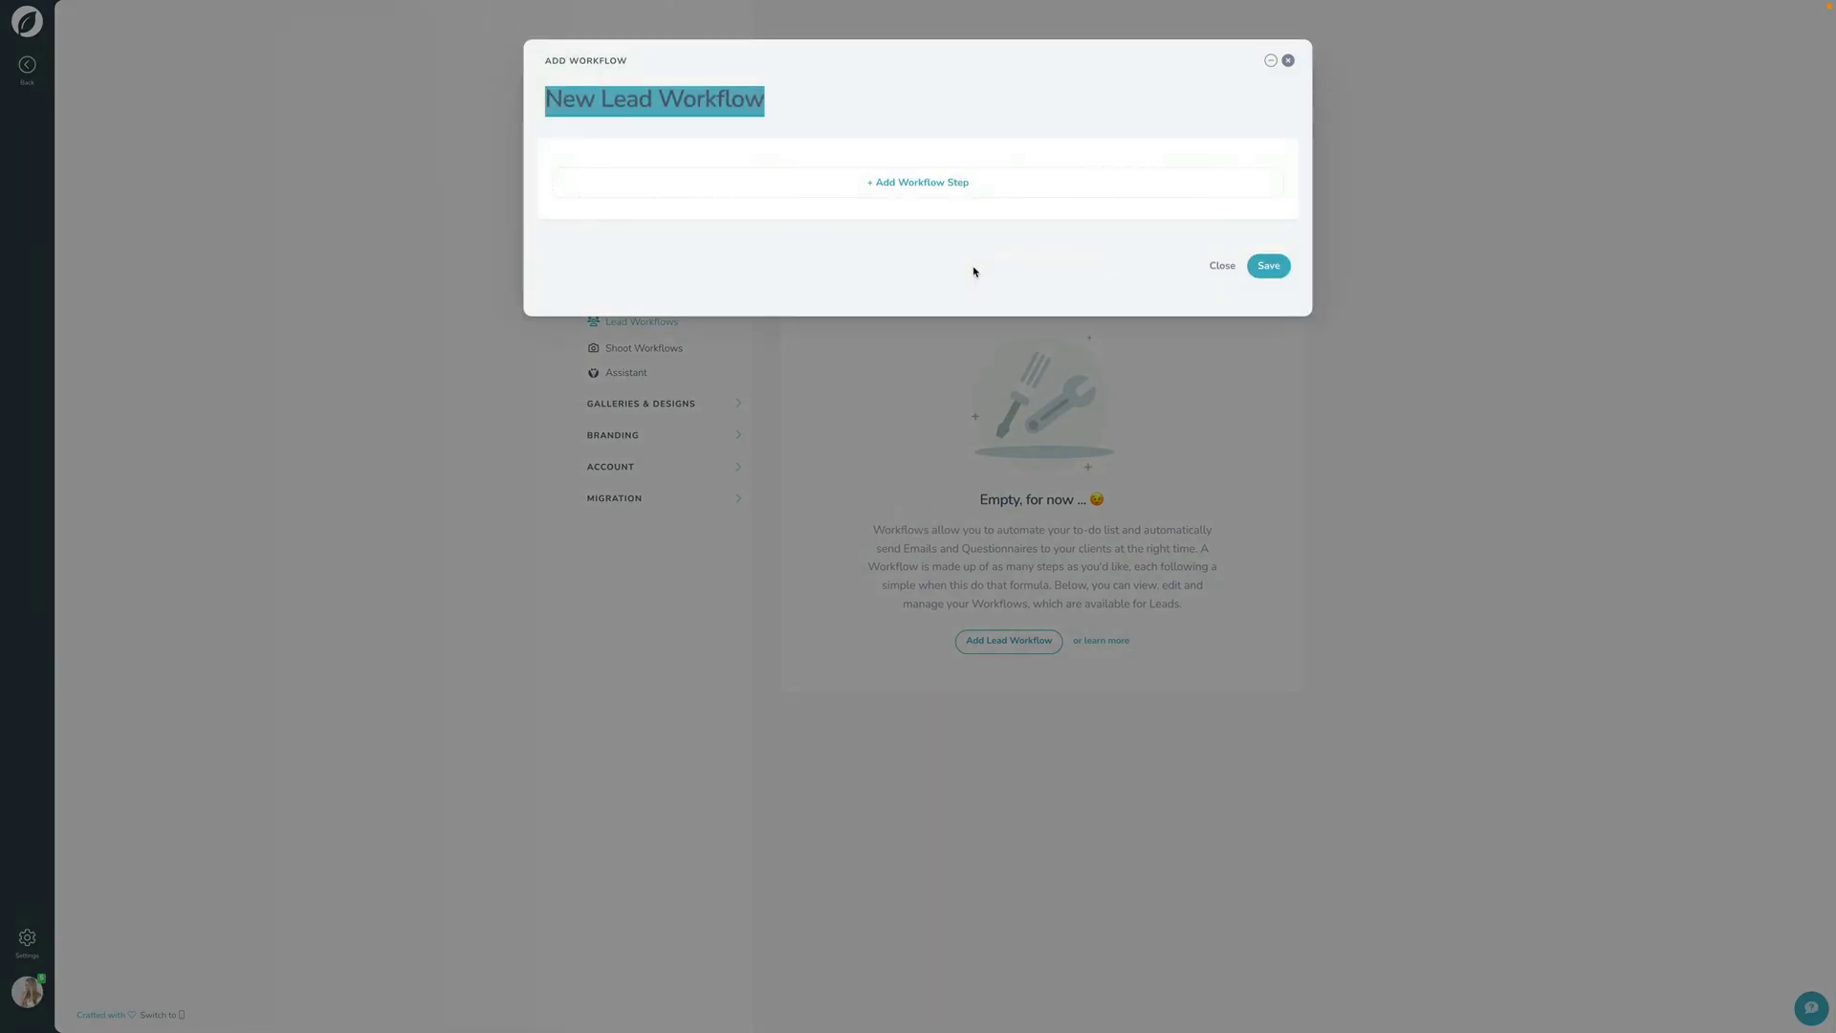
left_click(932, 295)
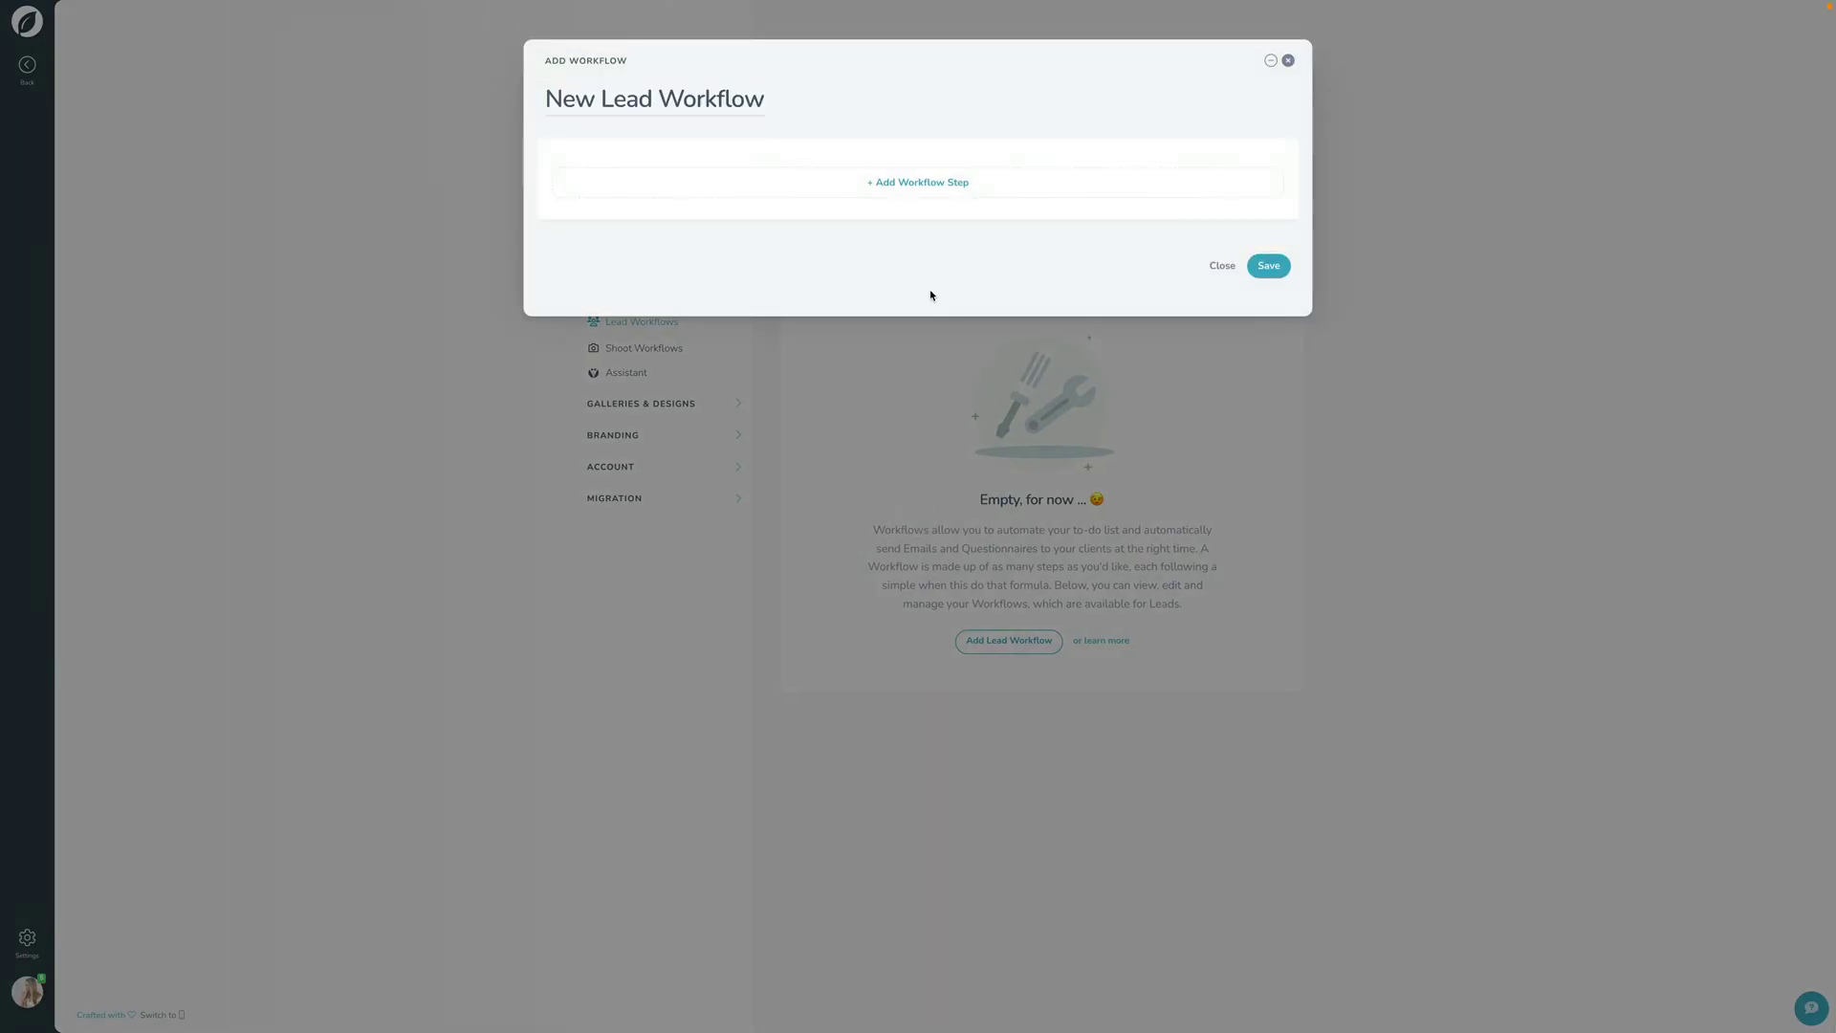
left_click(711, 105)
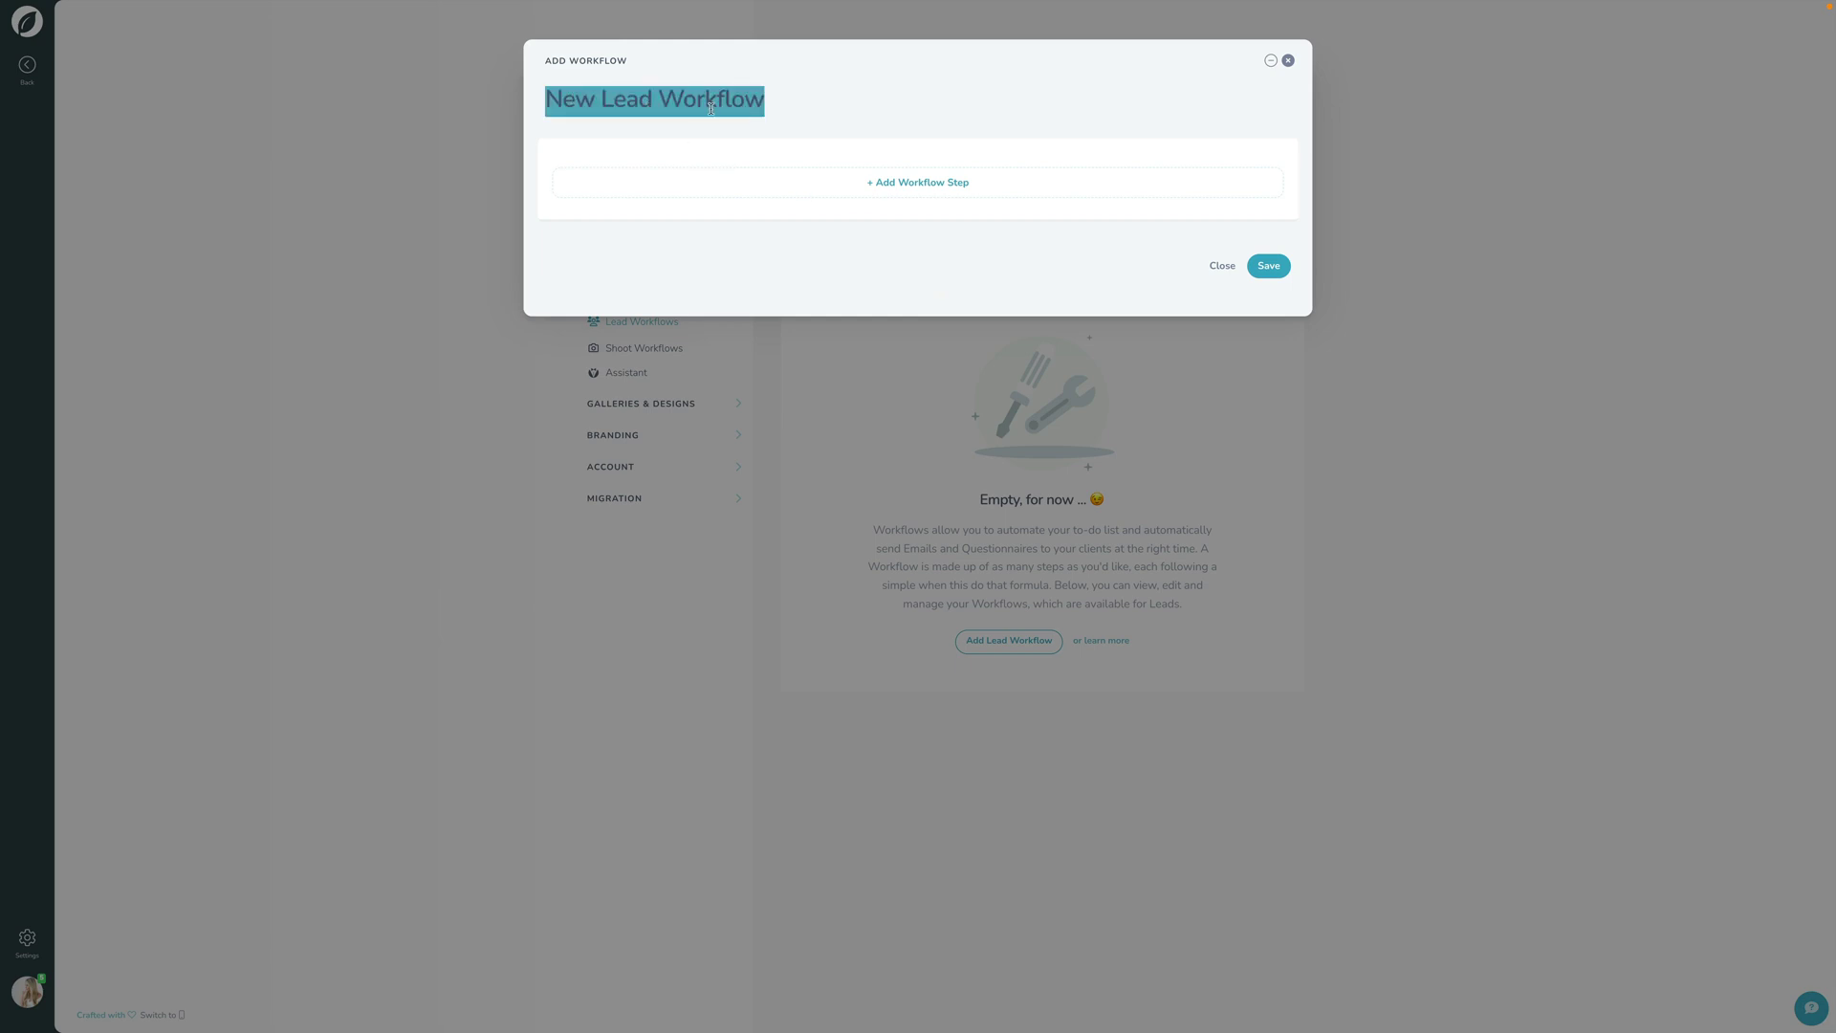
type("Wedding Lead Workflow")
left_click(897, 221)
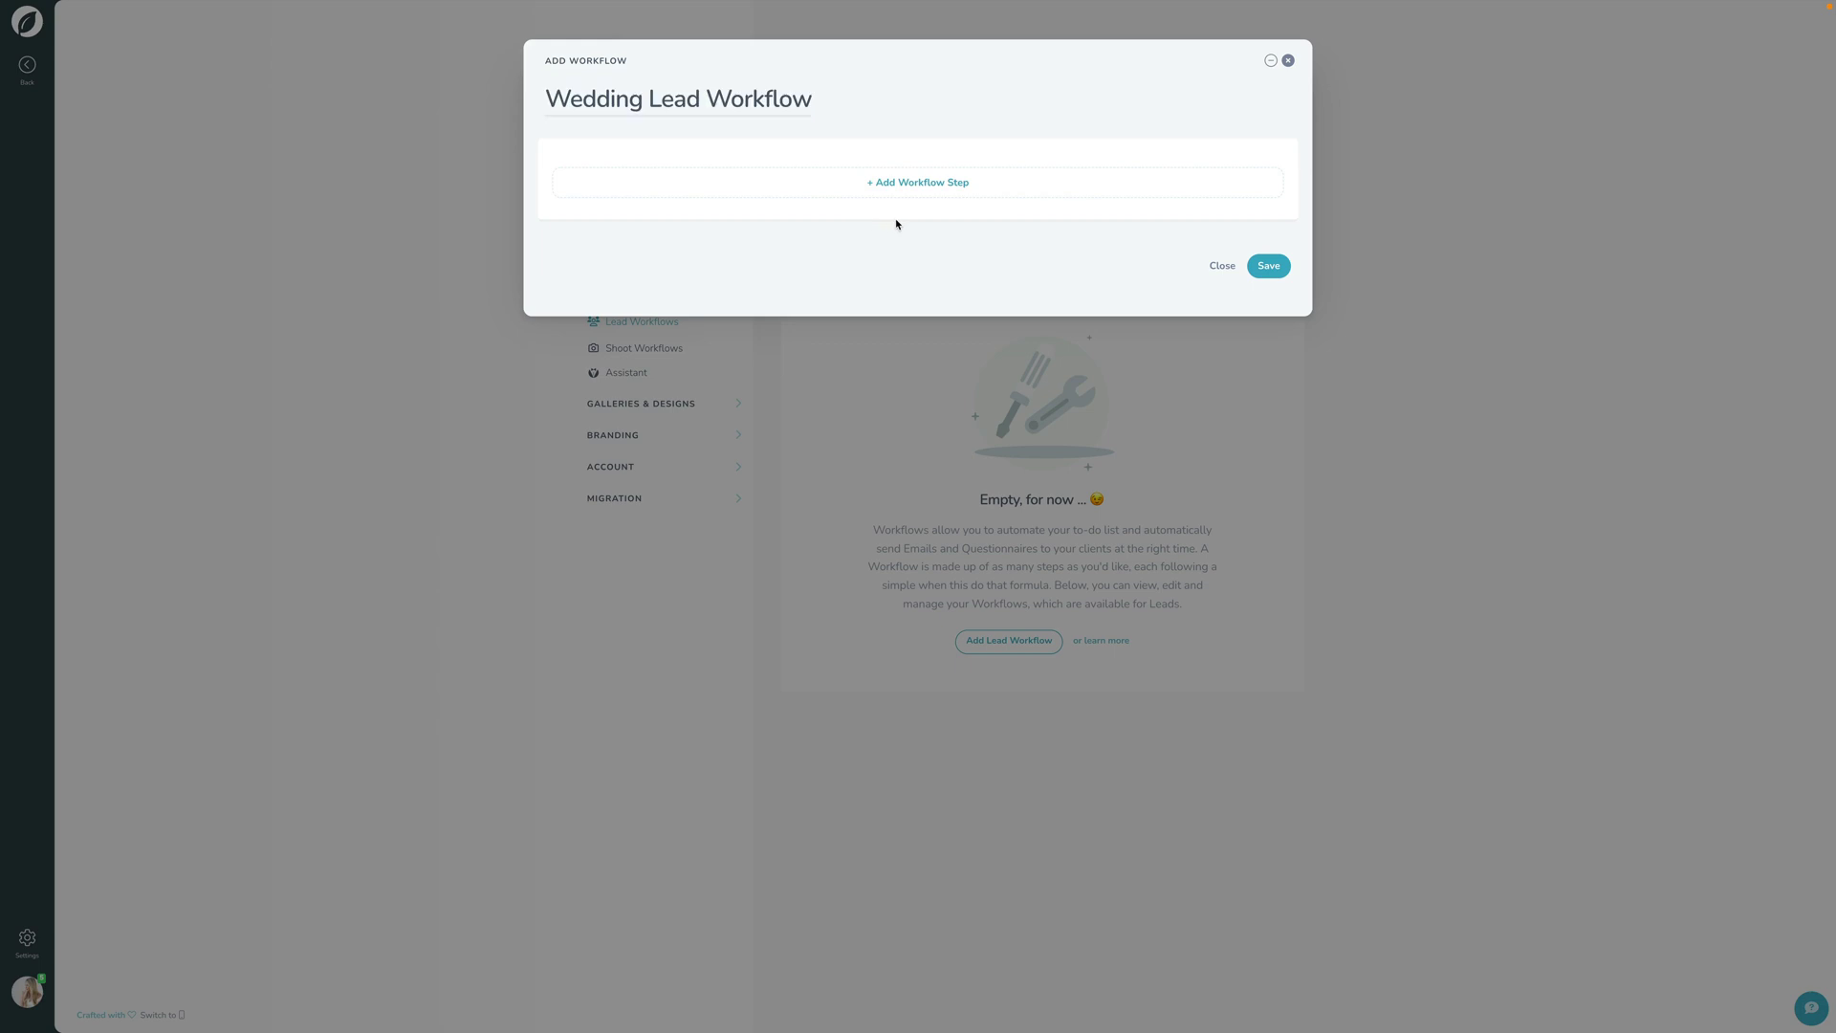
- Add a first workflow step that triggers immediately upon the Inquiry Date
left_click(944, 184)
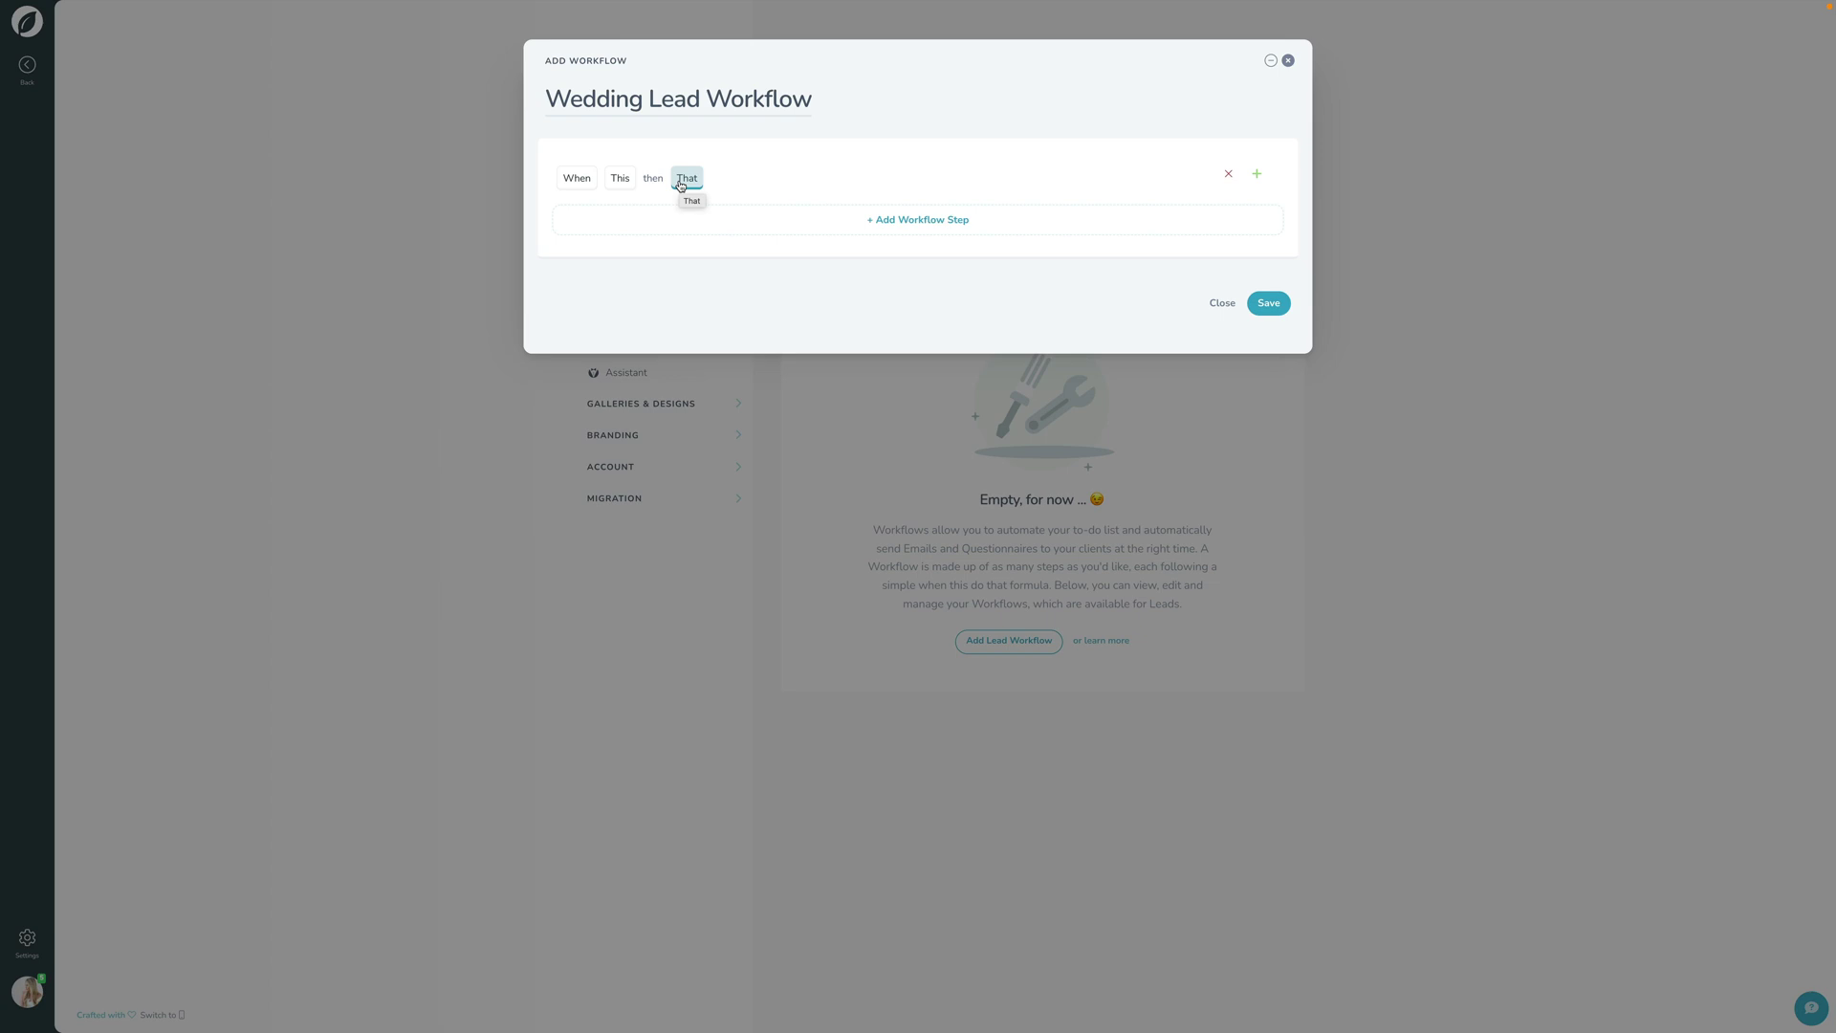
left_click(618, 182)
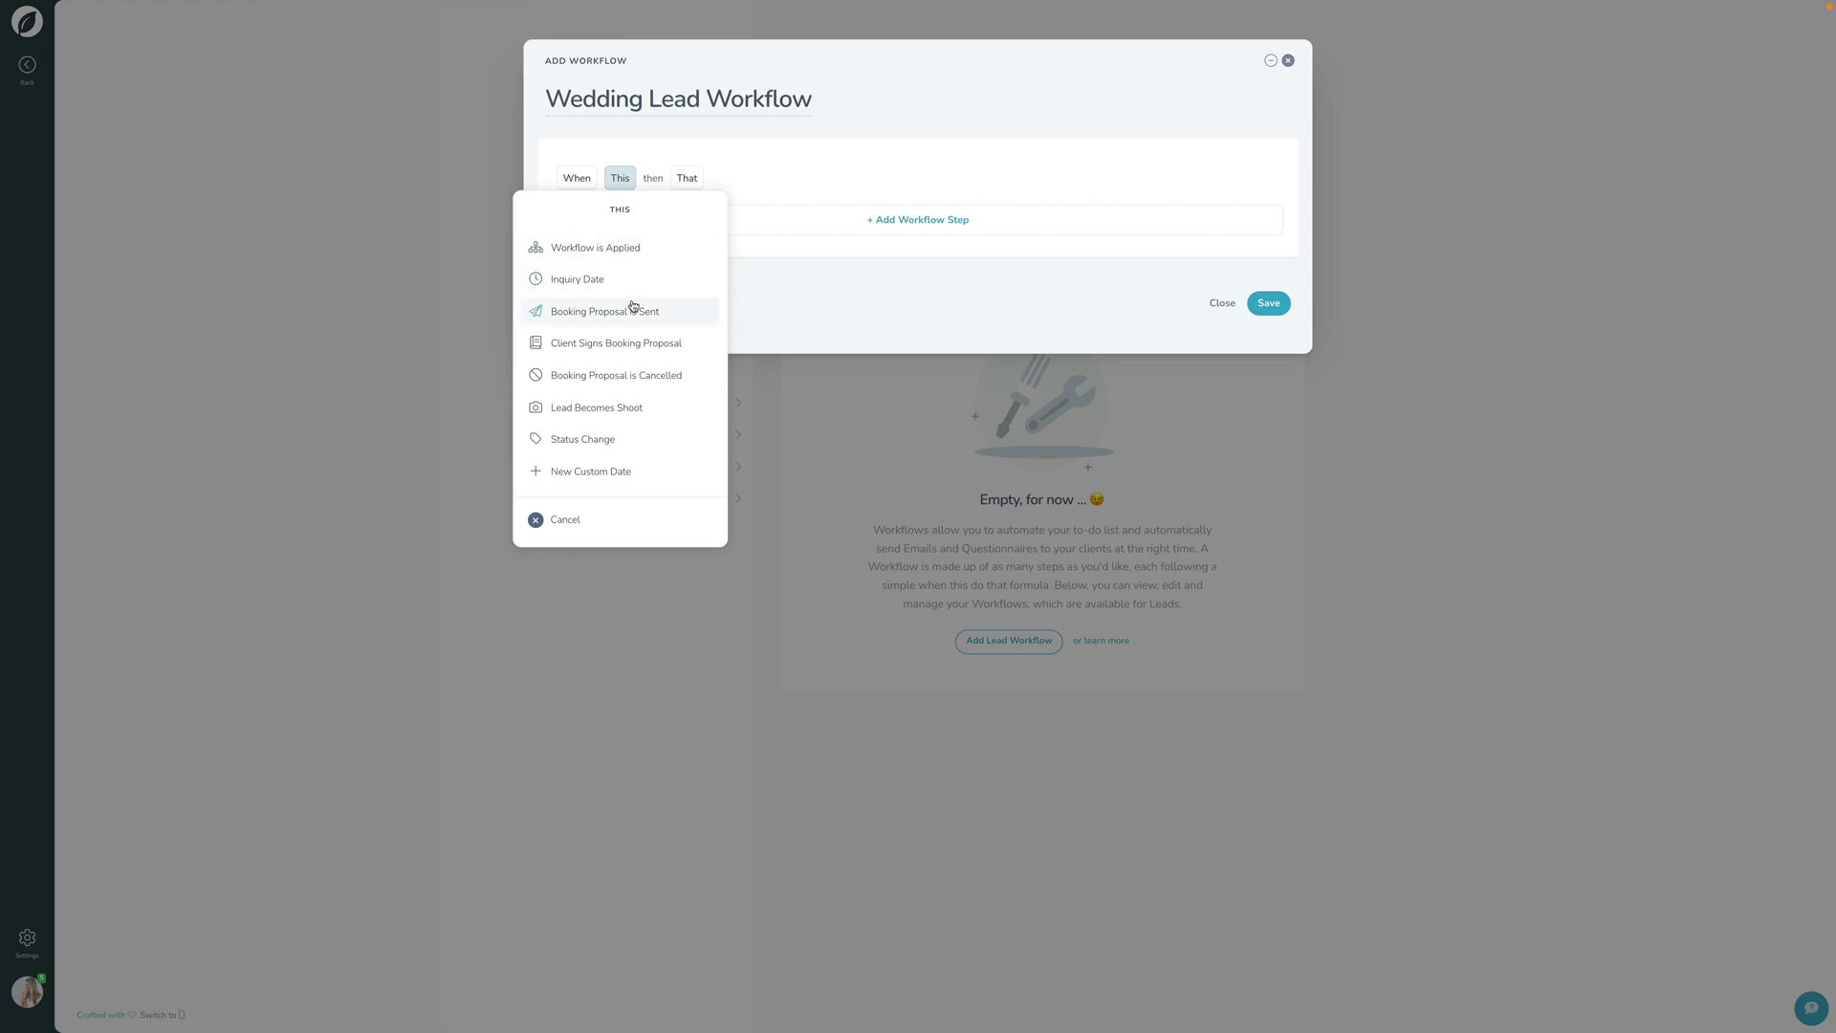
left_click(610, 279)
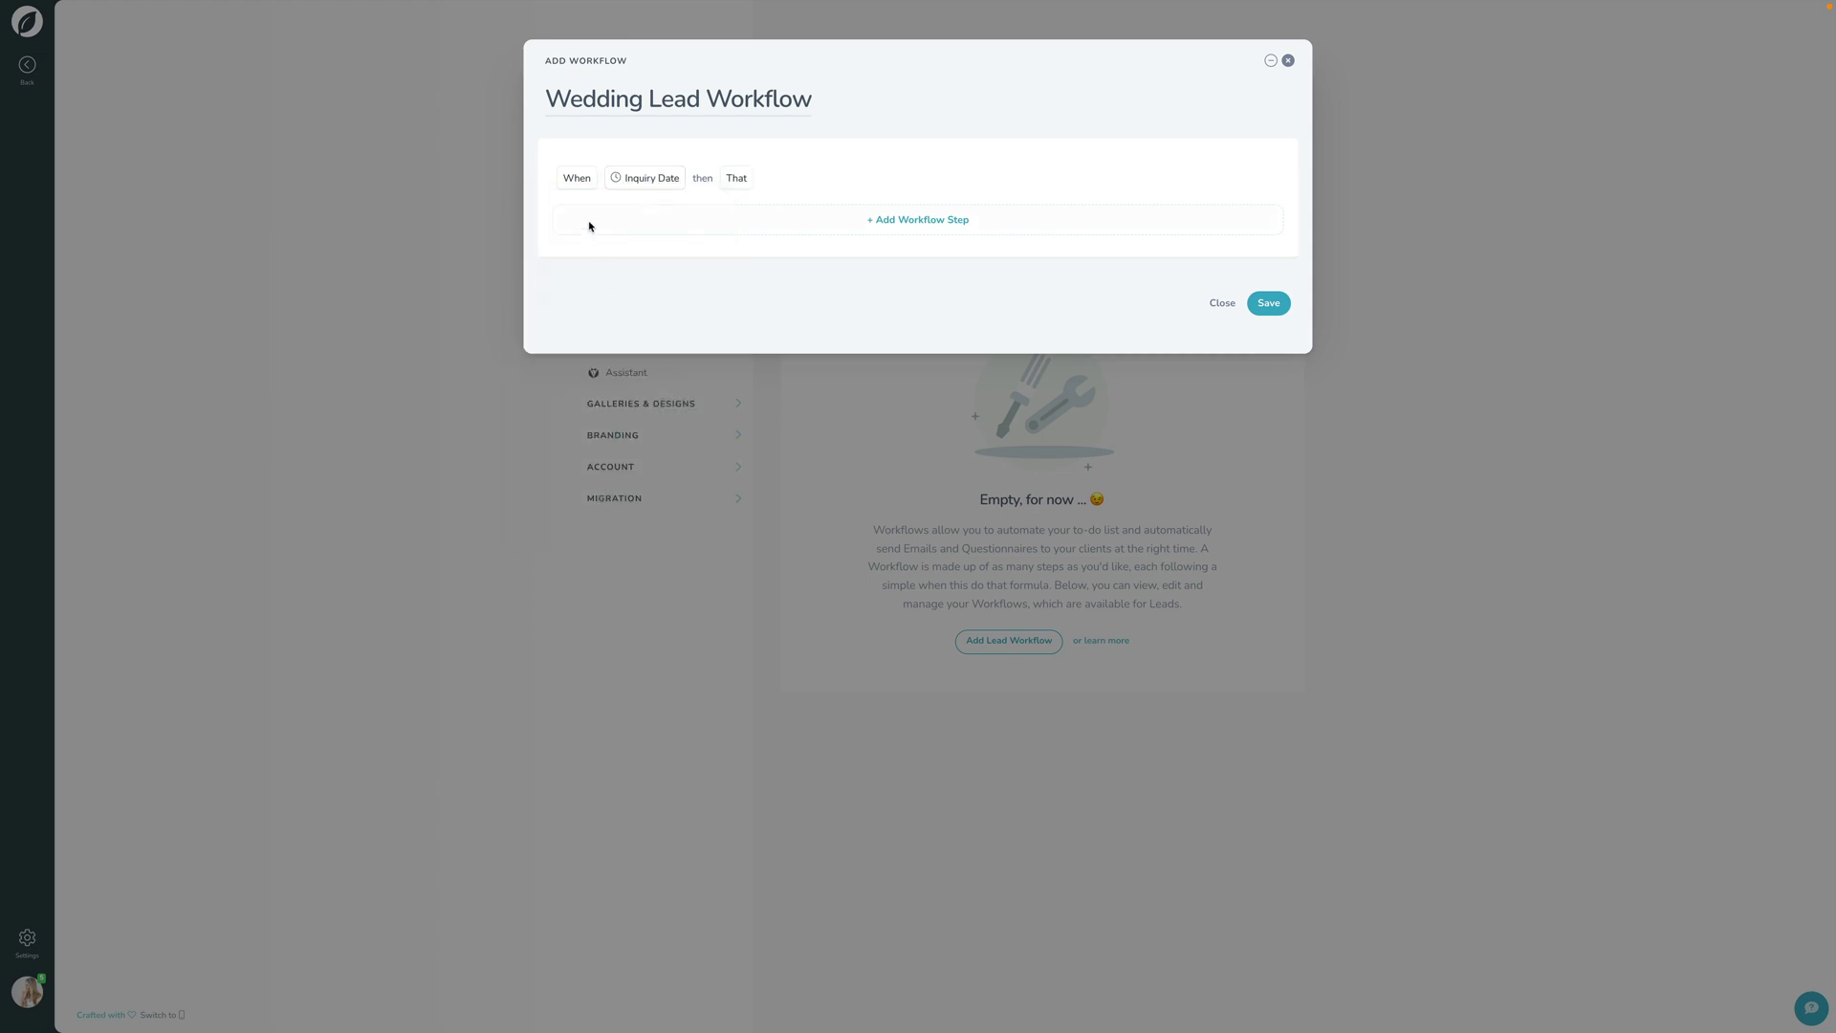
left_click(578, 179)
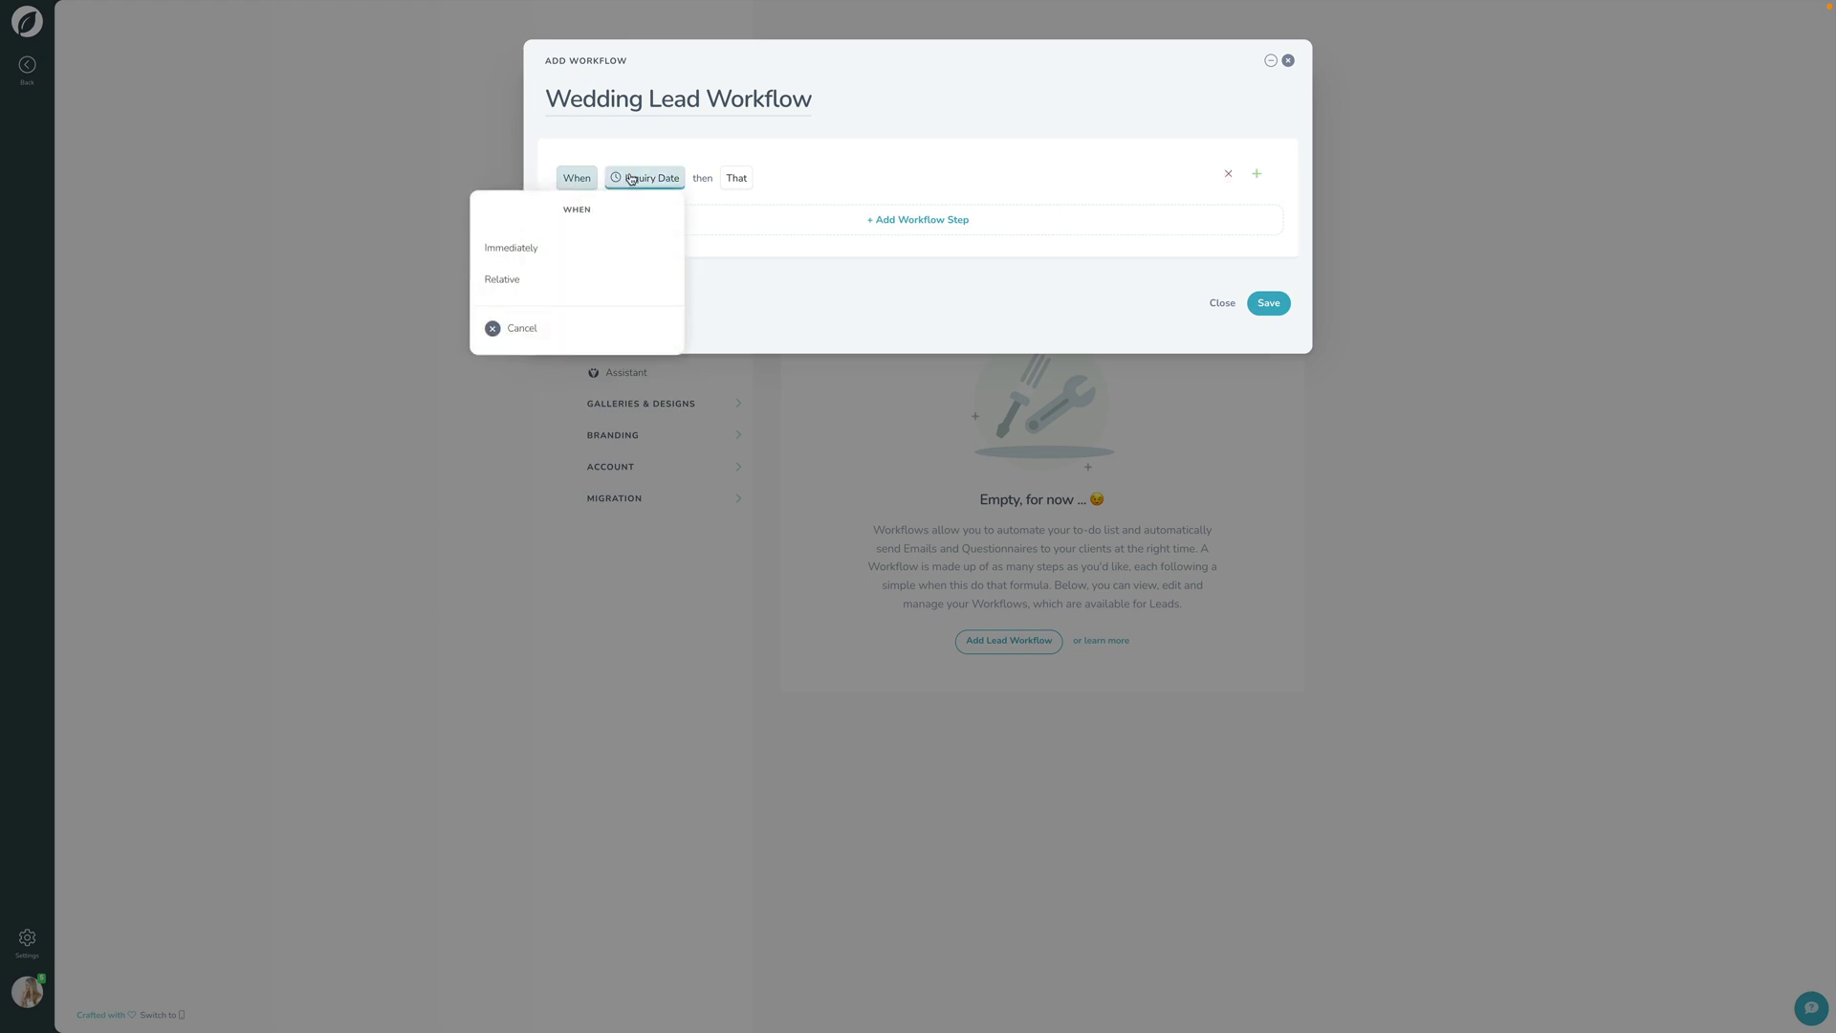
left_click(557, 249)
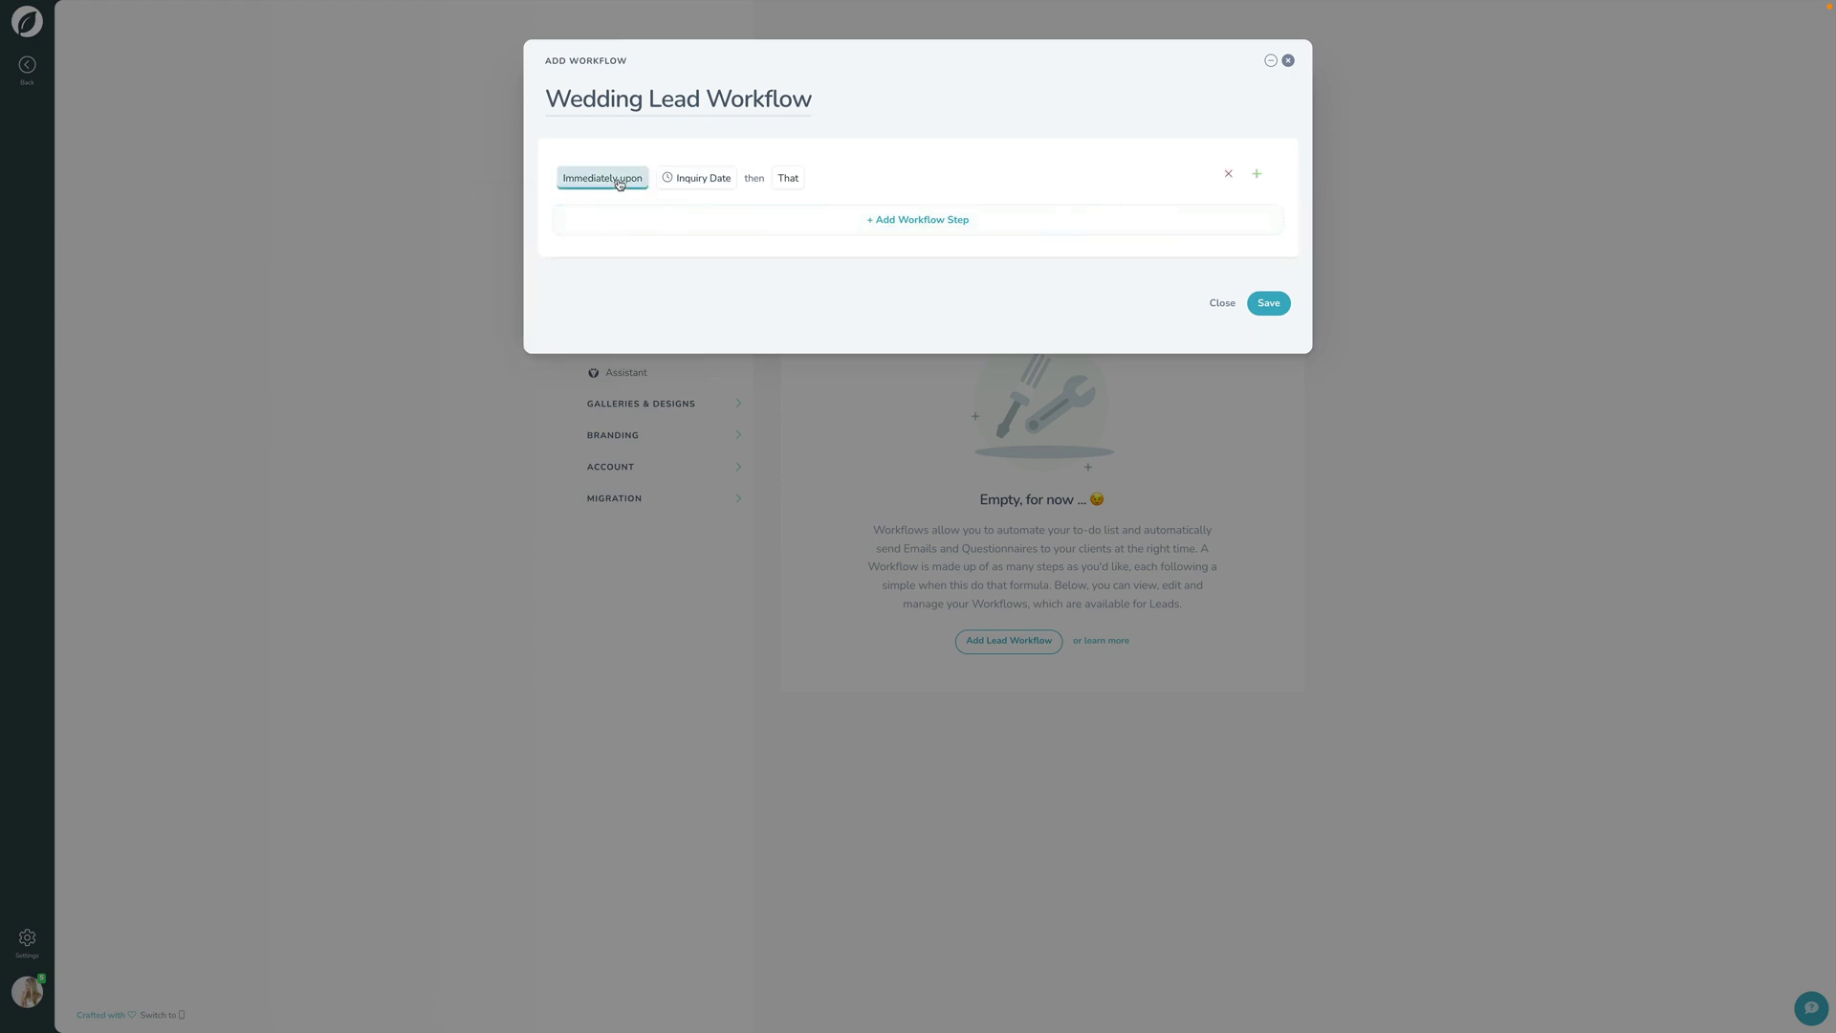
- Try relative timings of 1 day and 1 week after the Inquiry Date, and return the first step's timing to Immediately
left_click(617, 179)
left_click(583, 281)
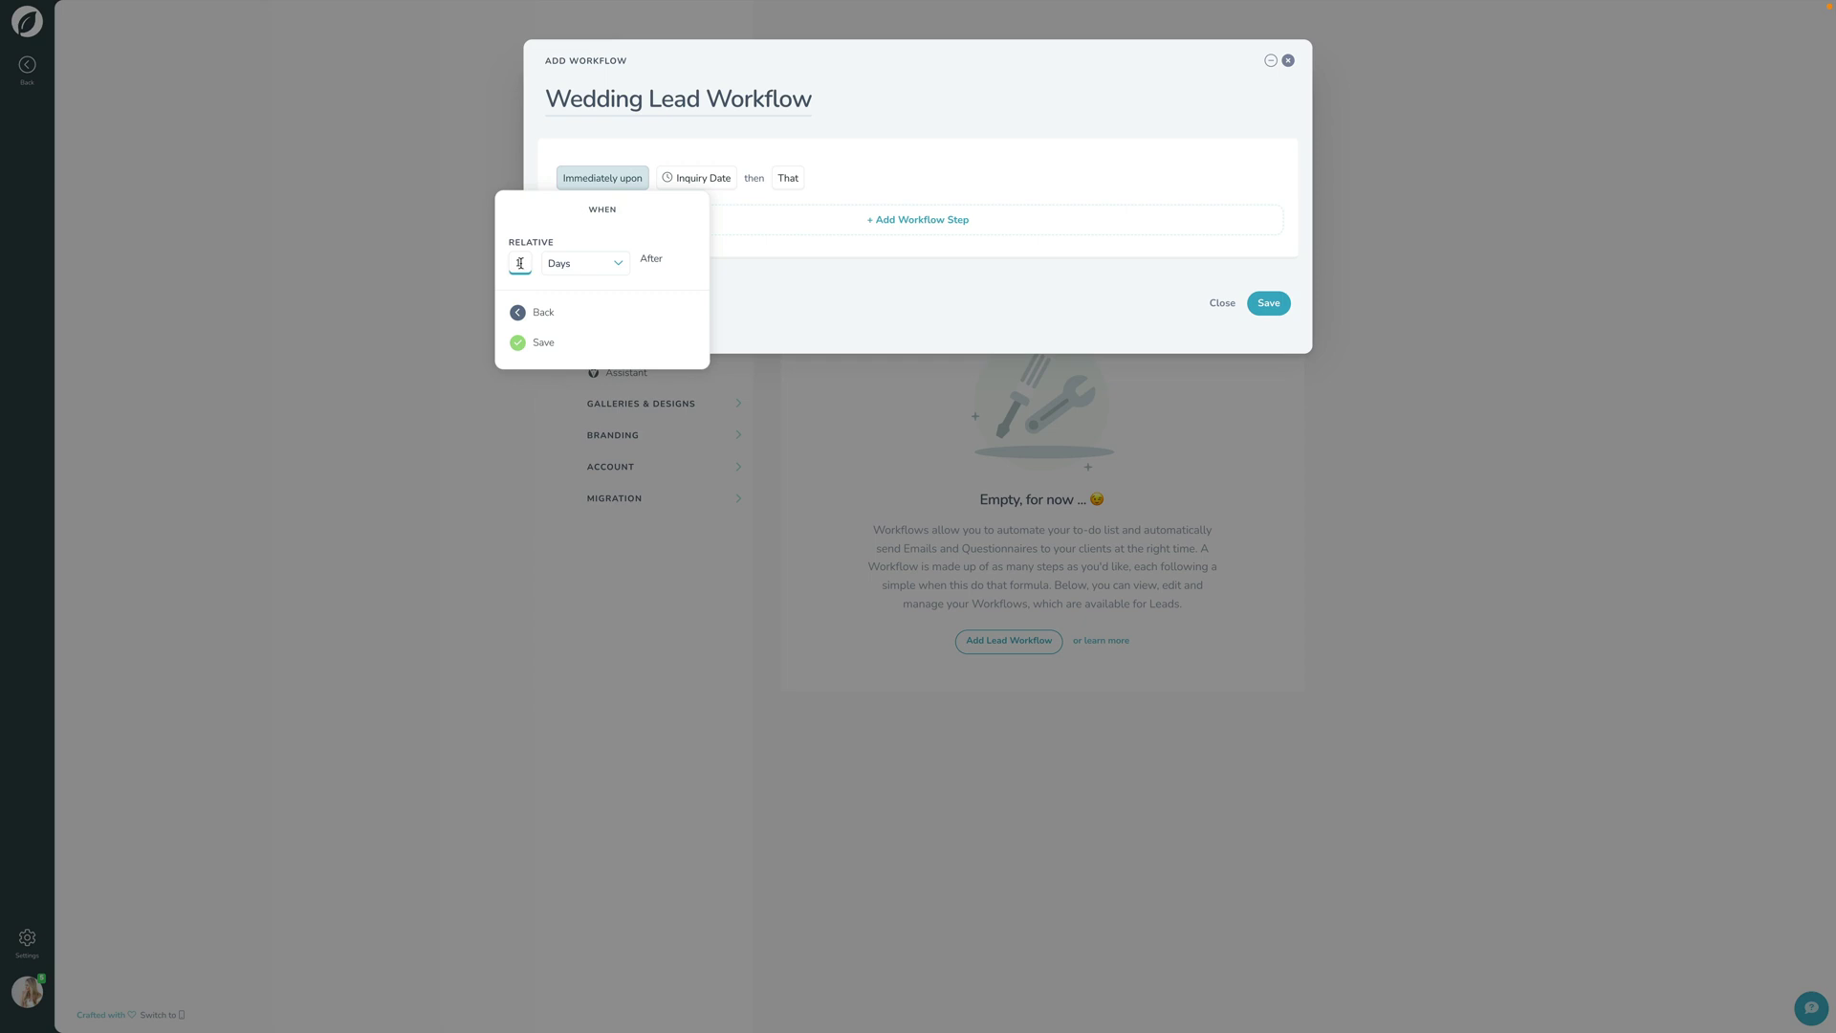
left_click(563, 342)
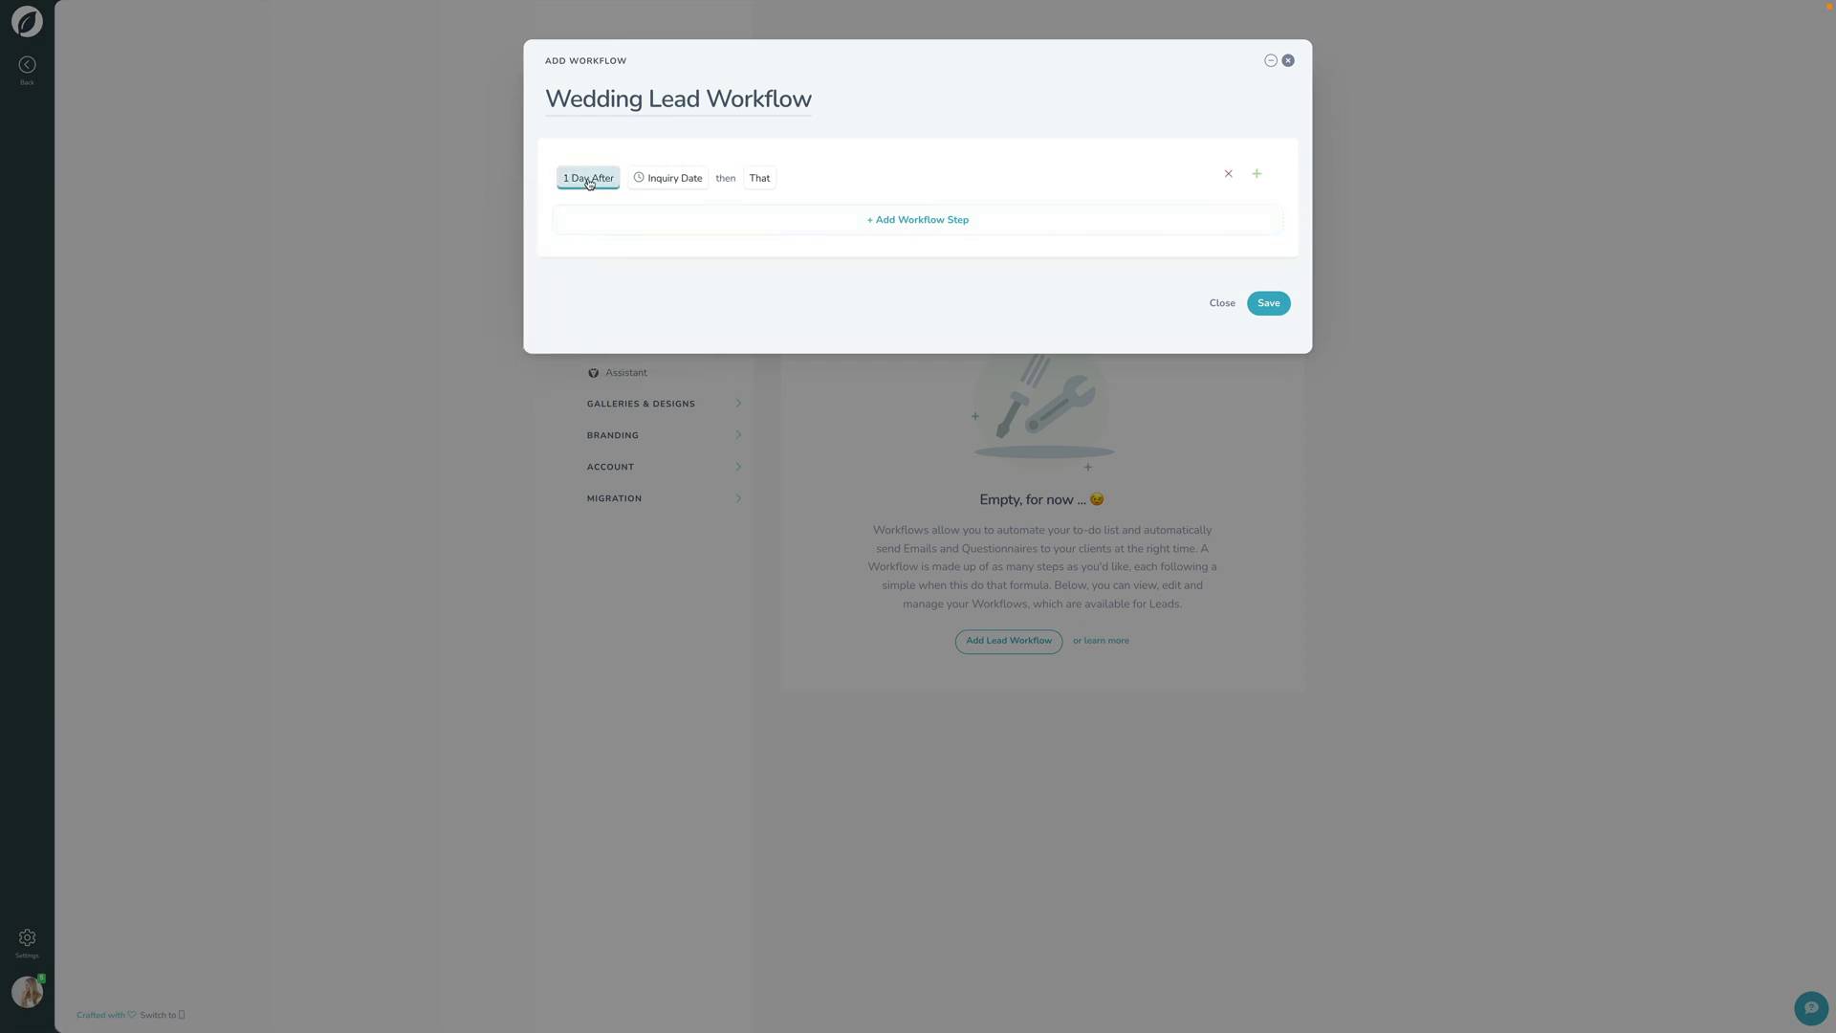
left_click(588, 181)
left_click(560, 268)
left_click(552, 353)
left_click(558, 345)
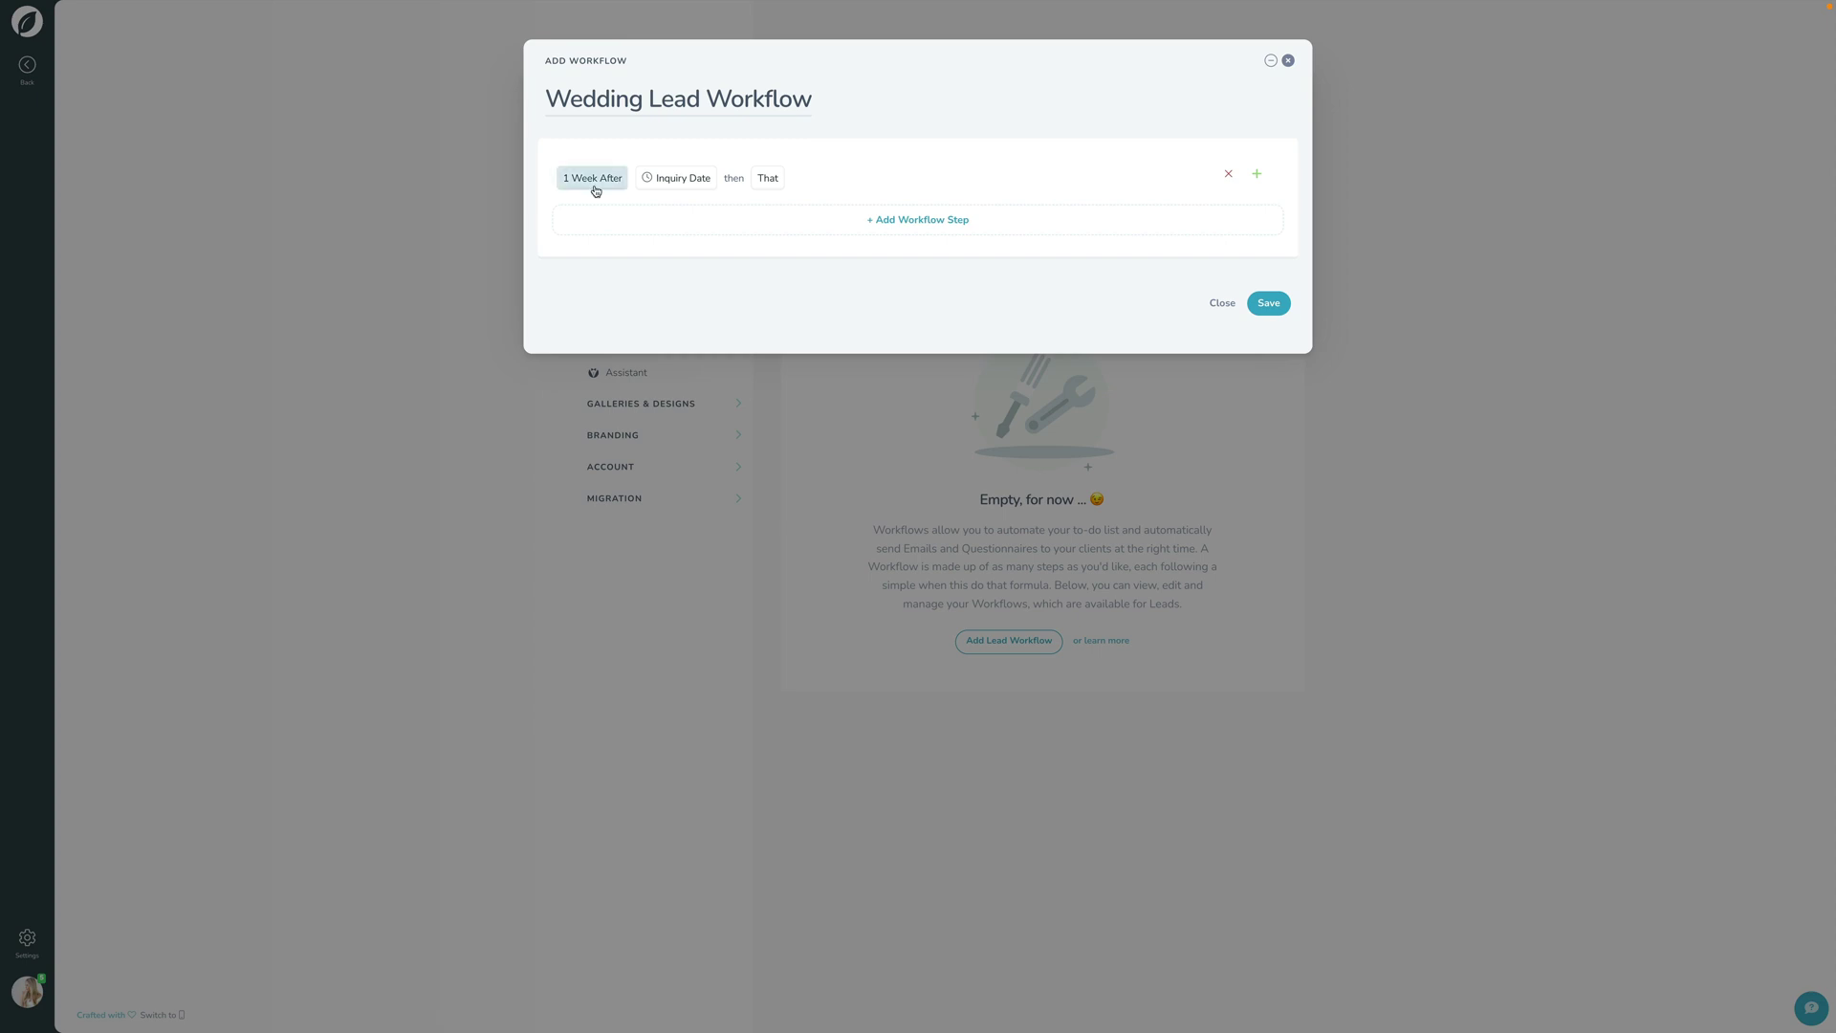
left_click(592, 190)
left_click(526, 306)
left_click(533, 249)
left_click(788, 182)
left_click(753, 166)
left_click(714, 184)
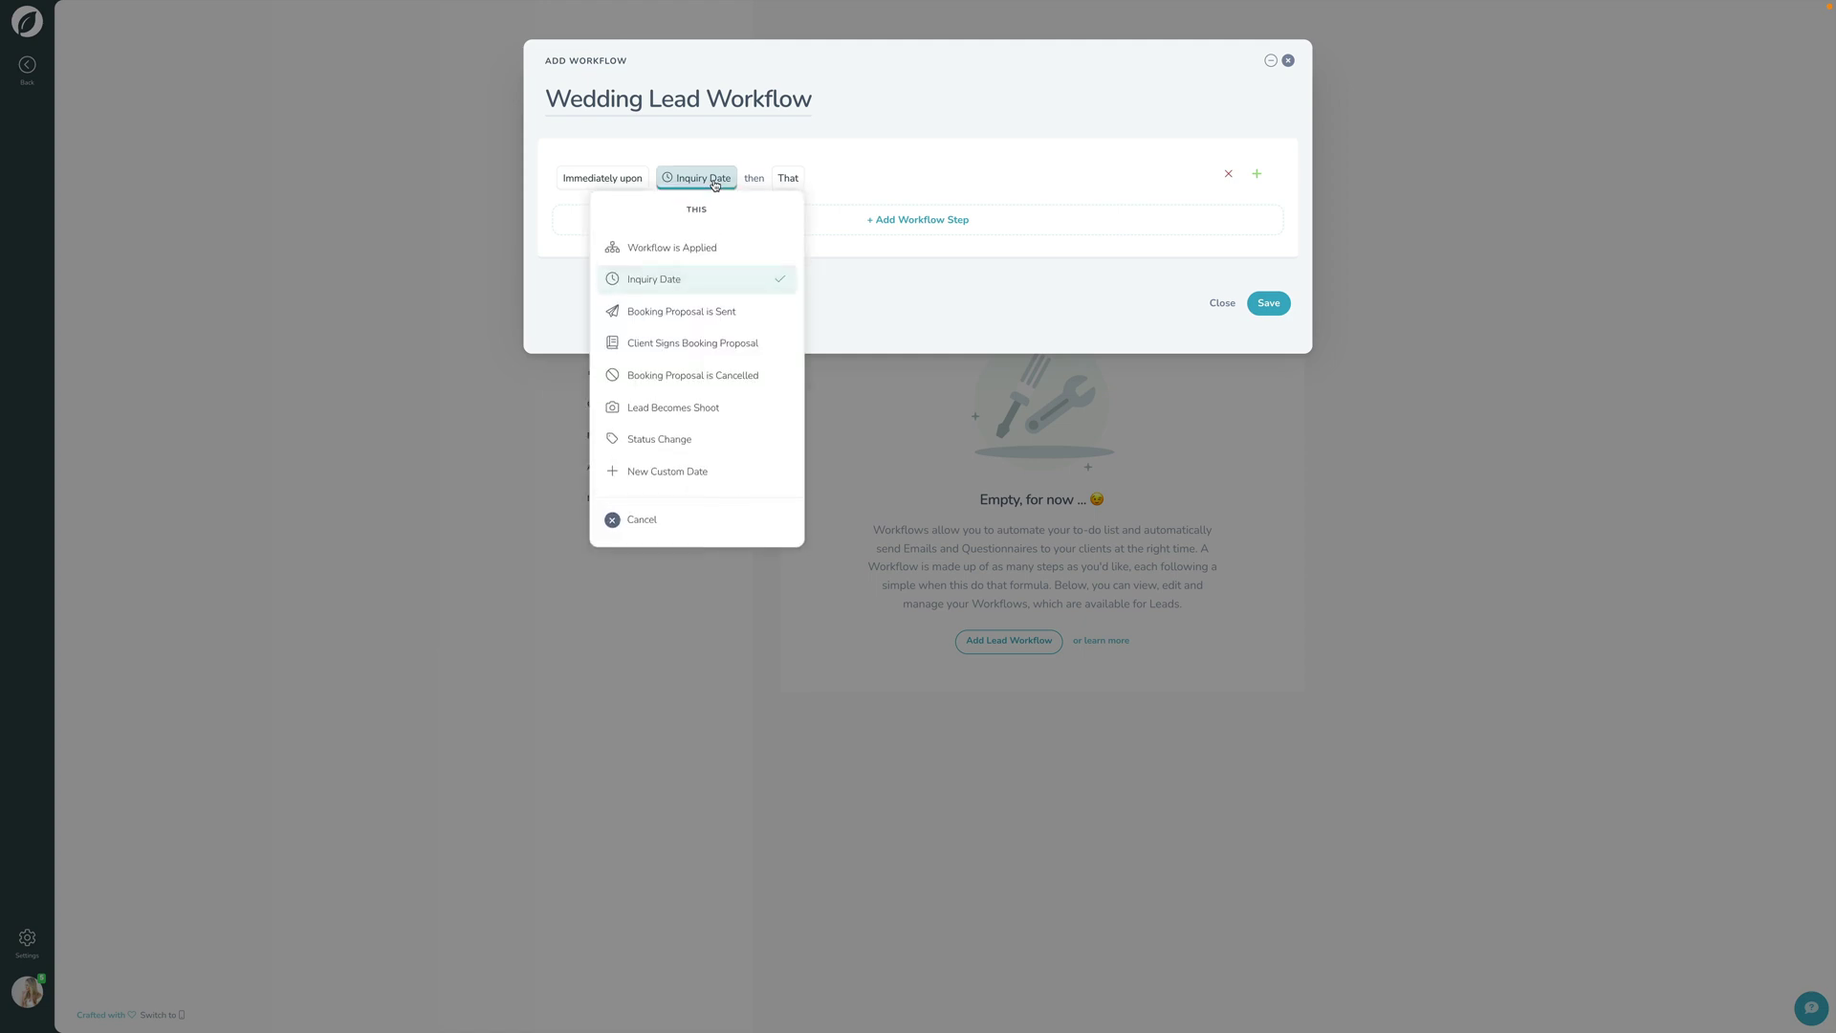
left_click(742, 161)
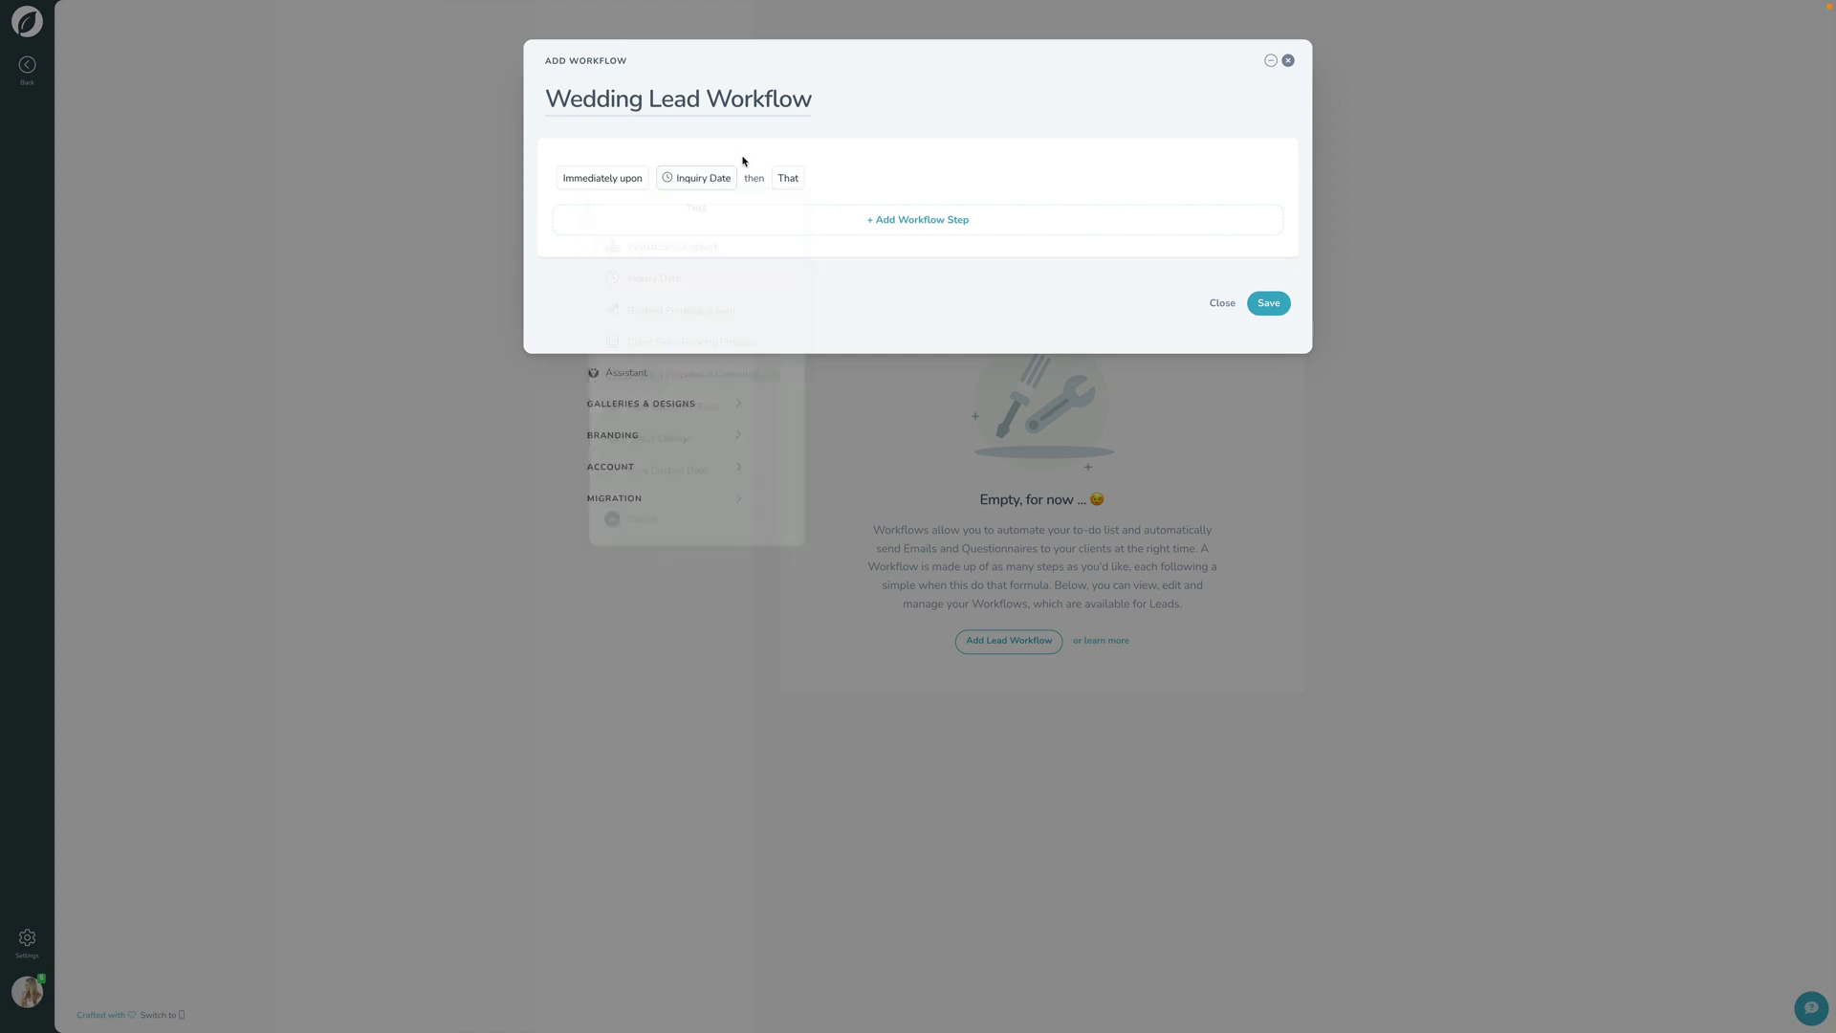
- Make the first workflow step create the to-do task "Send a text message video welcome"
left_click(788, 181)
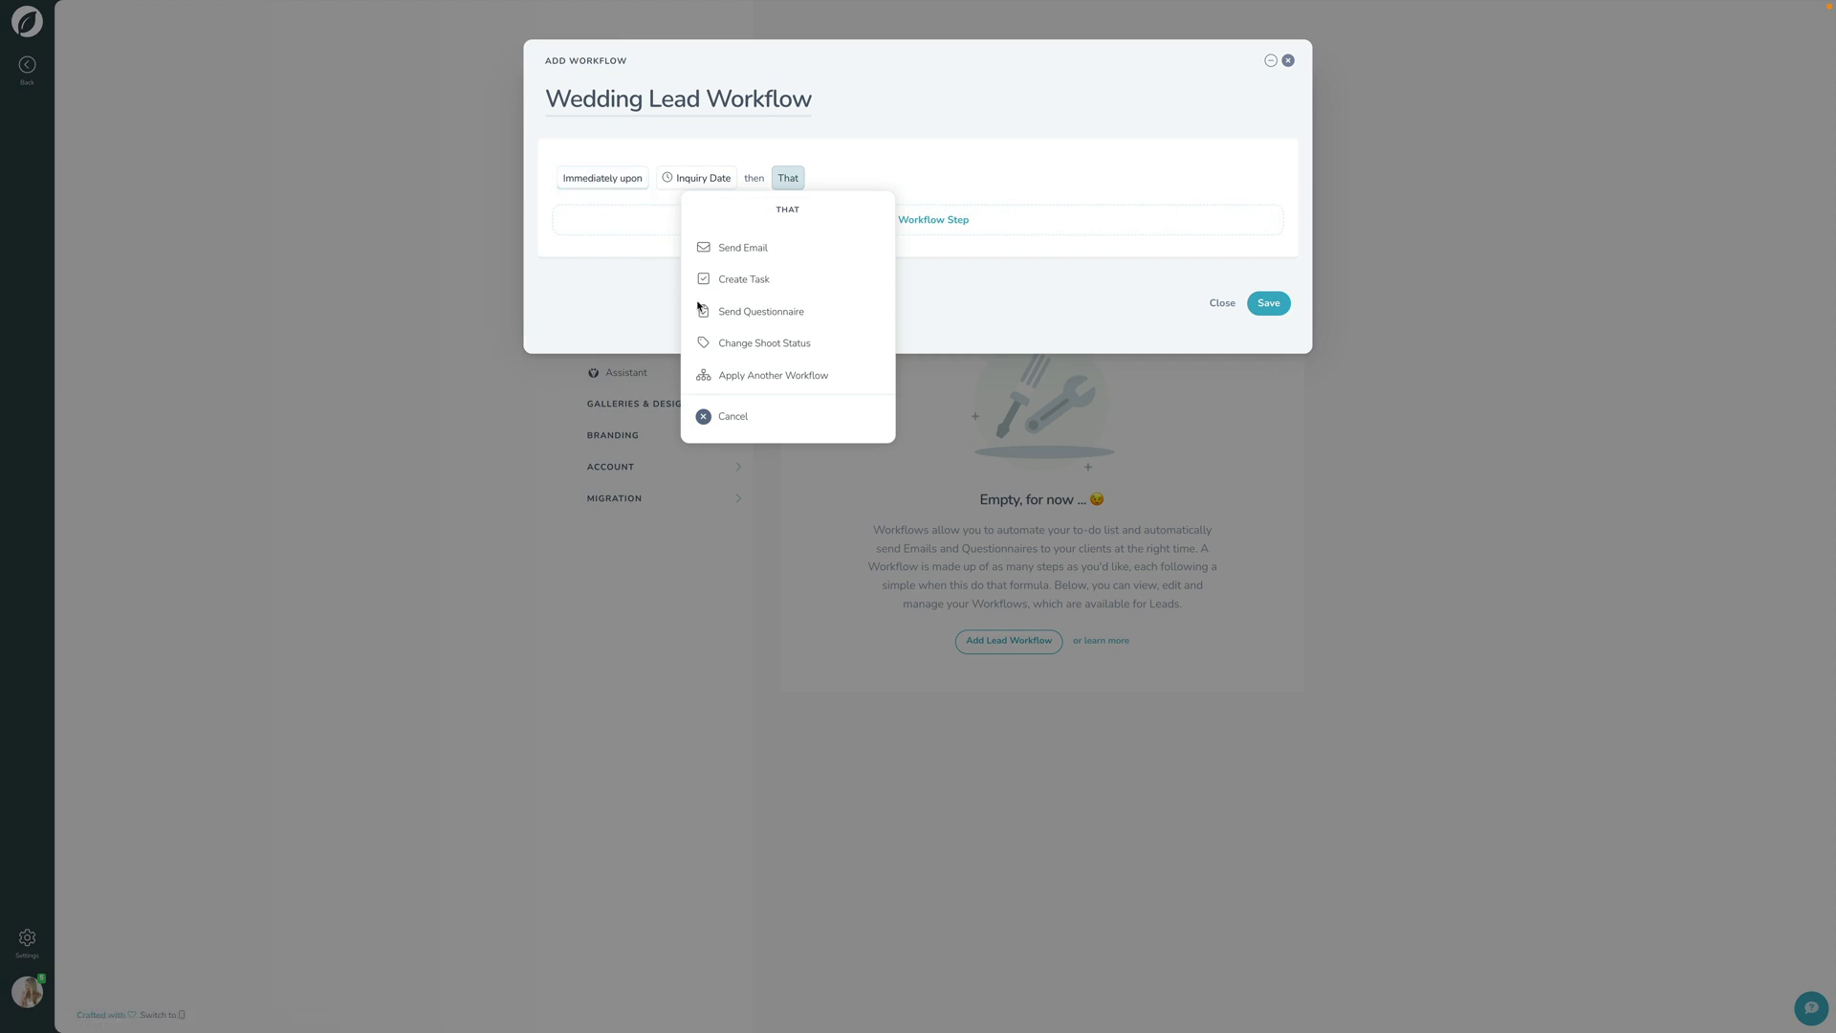
left_click(767, 287)
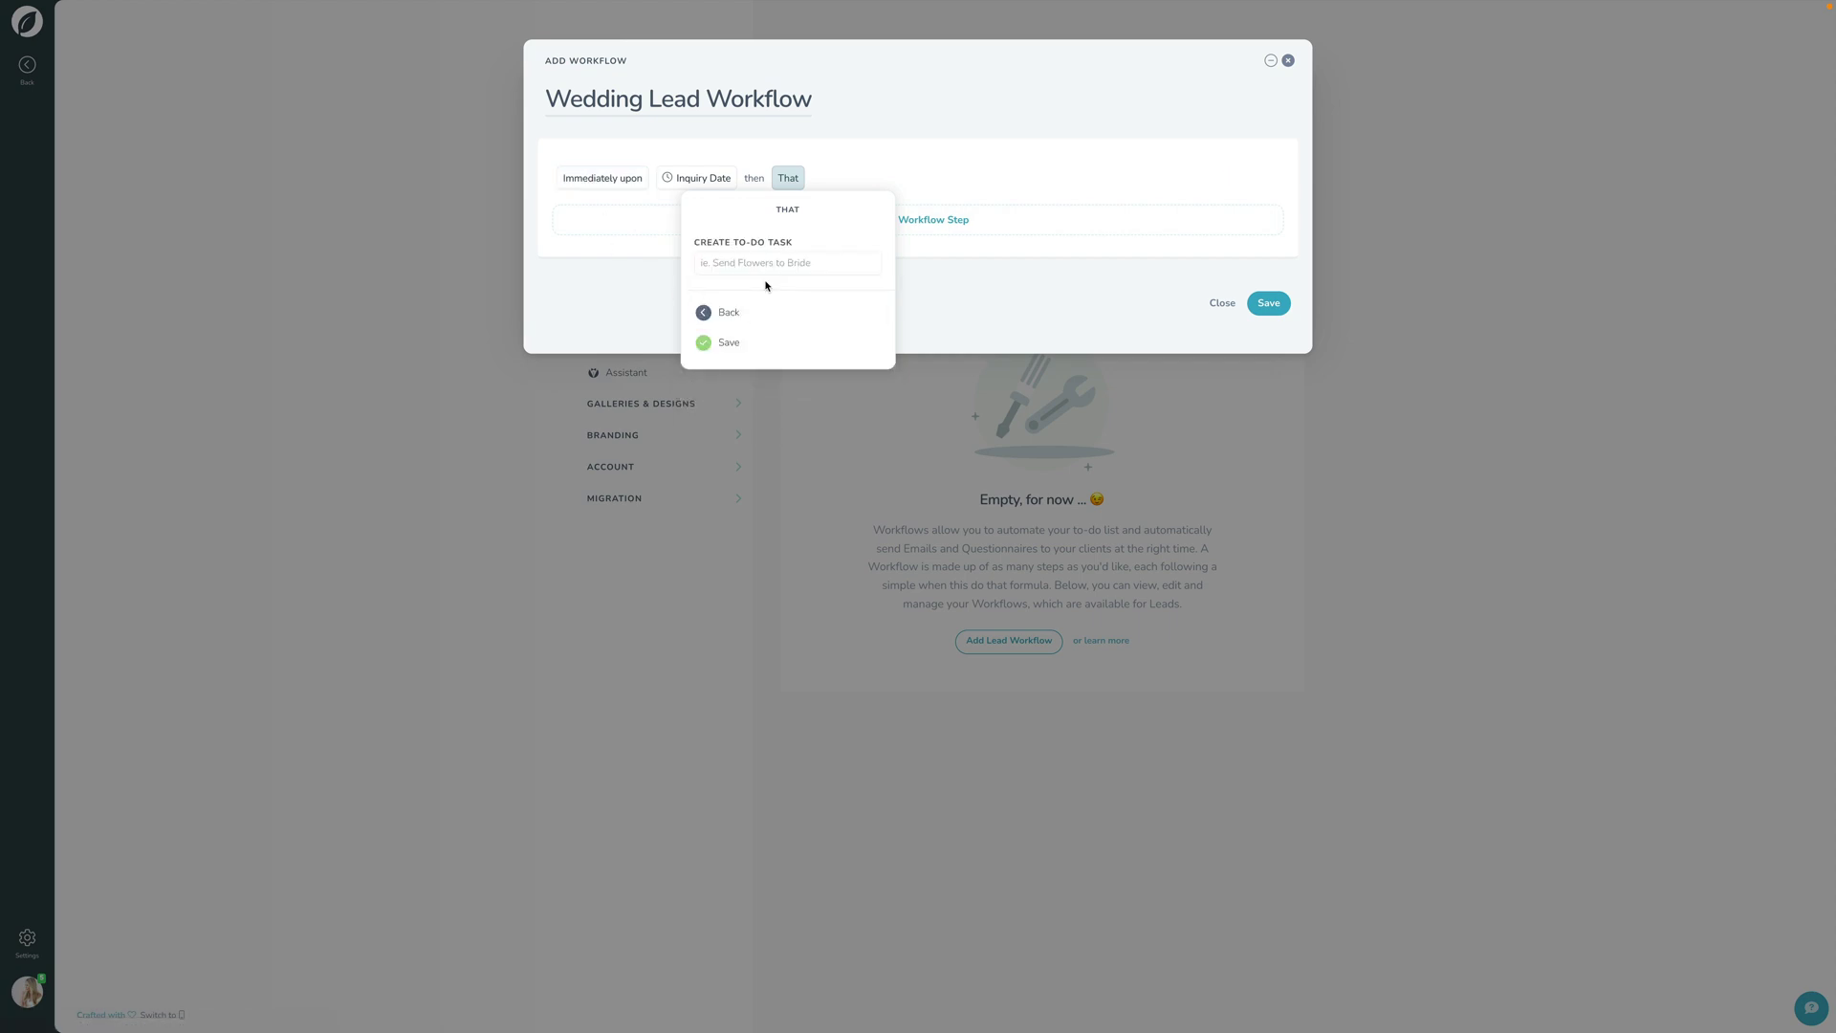
left_click(766, 263)
type("Send a text m")
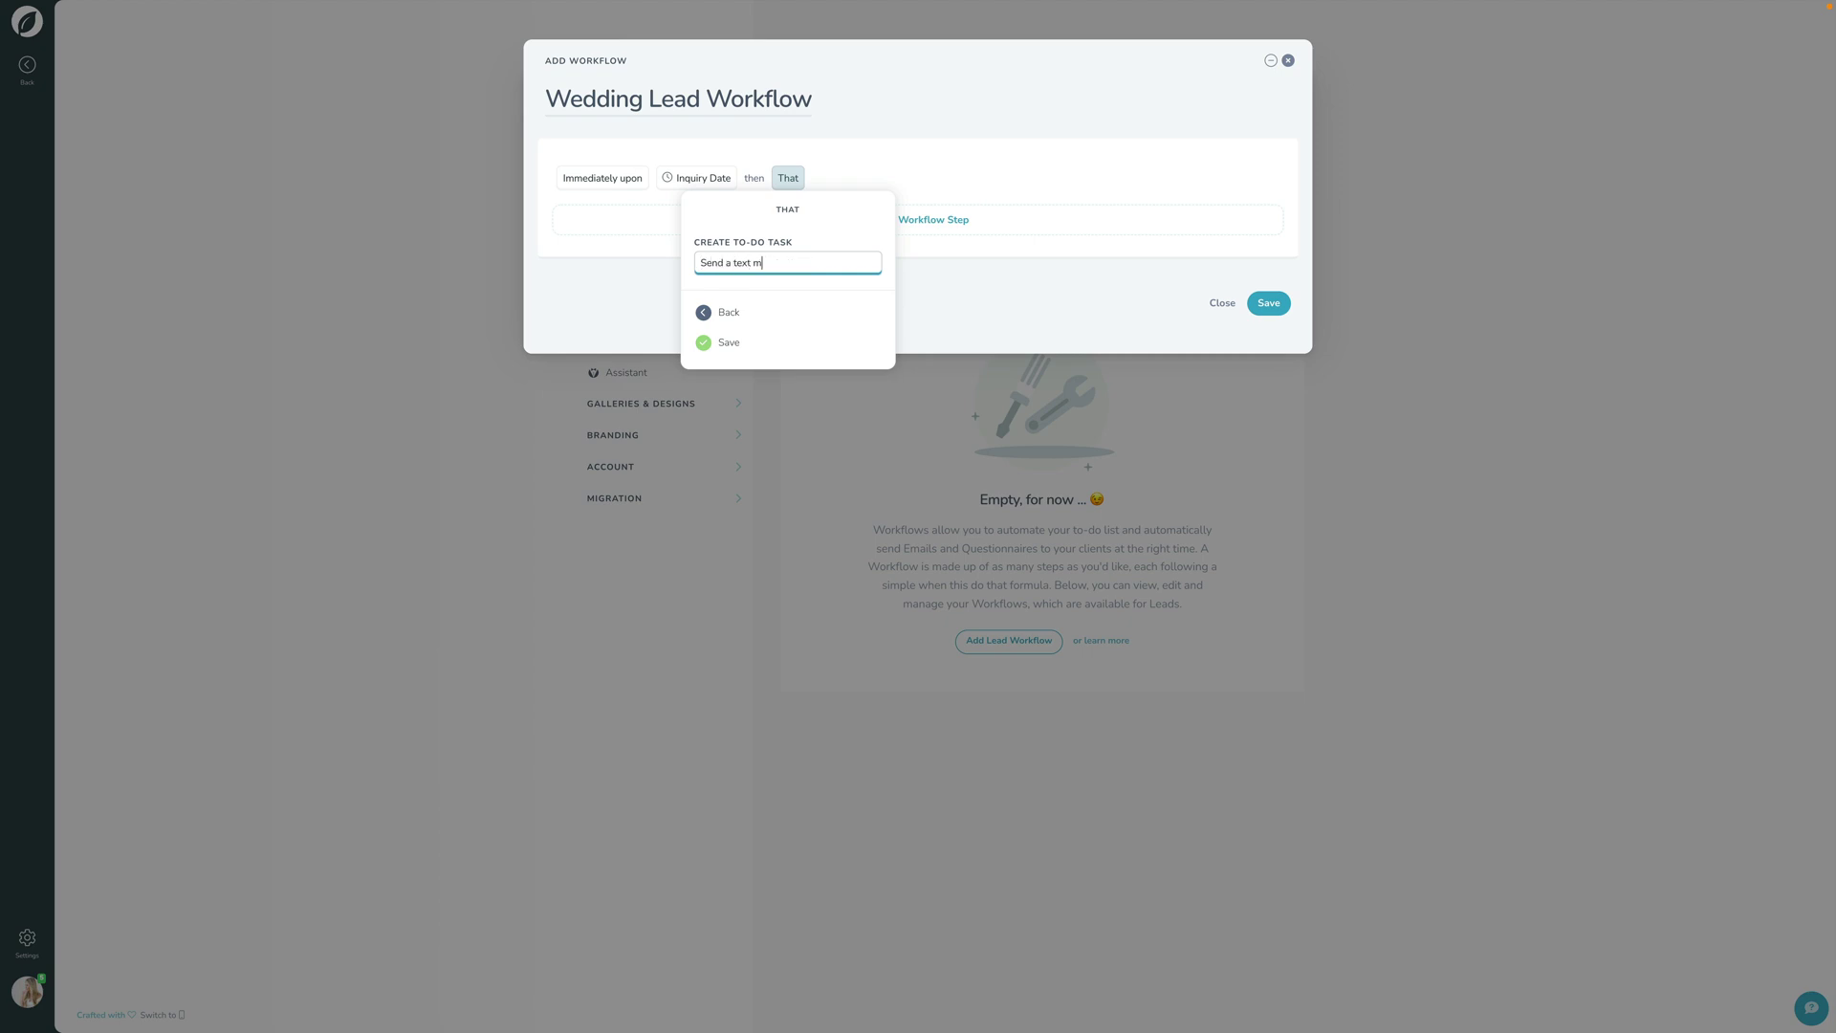
type("essage video welcome")
left_click(760, 341)
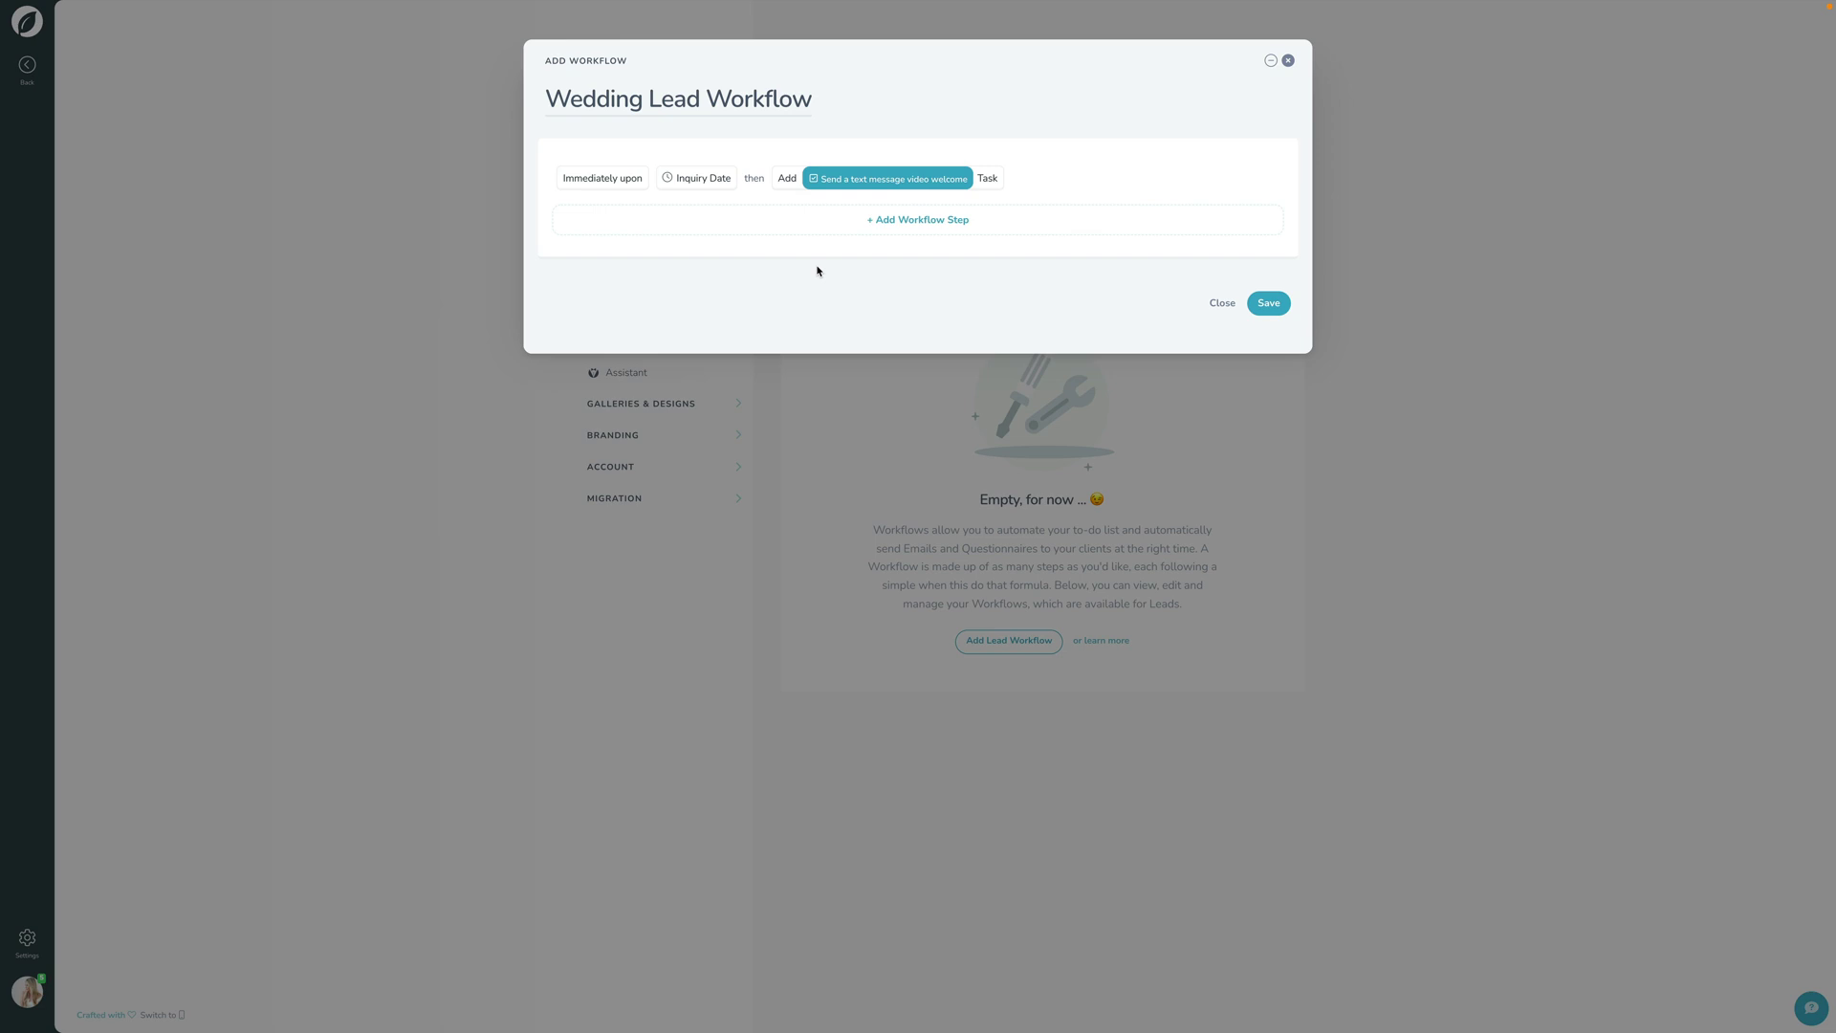
- Add a second workflow step that triggers 1 day after the Inquiry Date
left_click(722, 233)
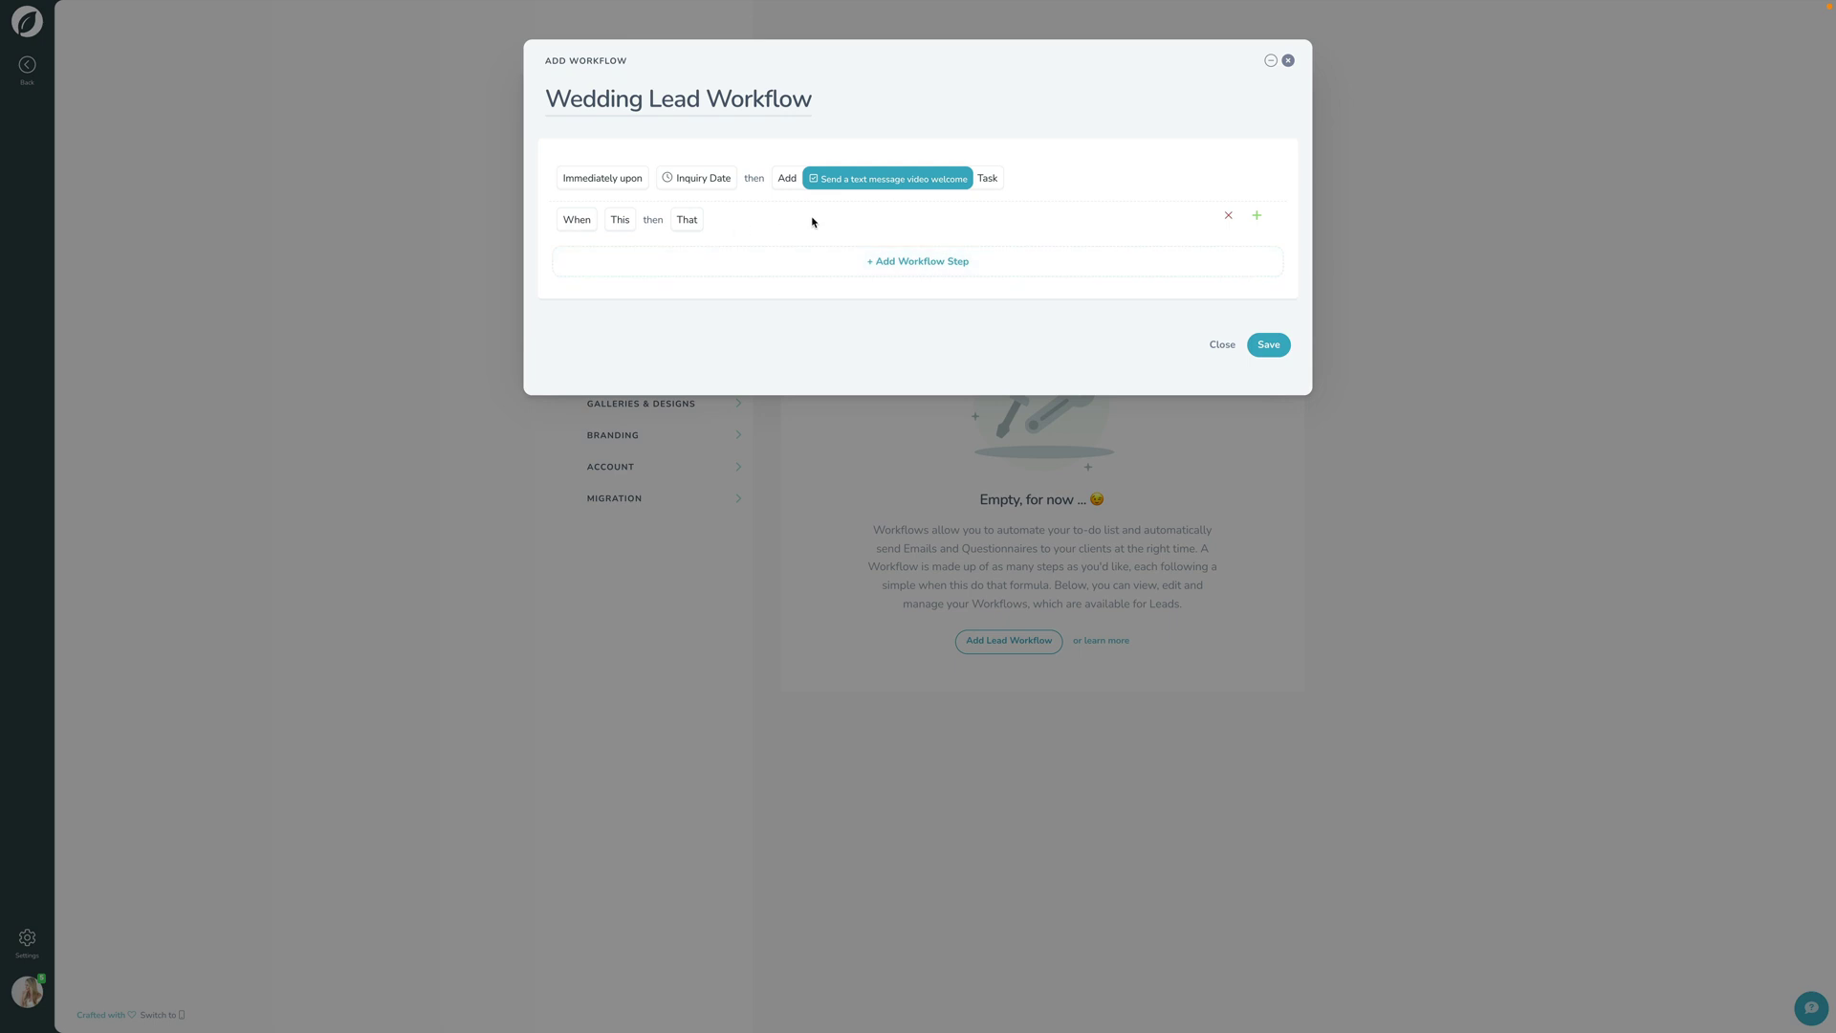
left_click(574, 219)
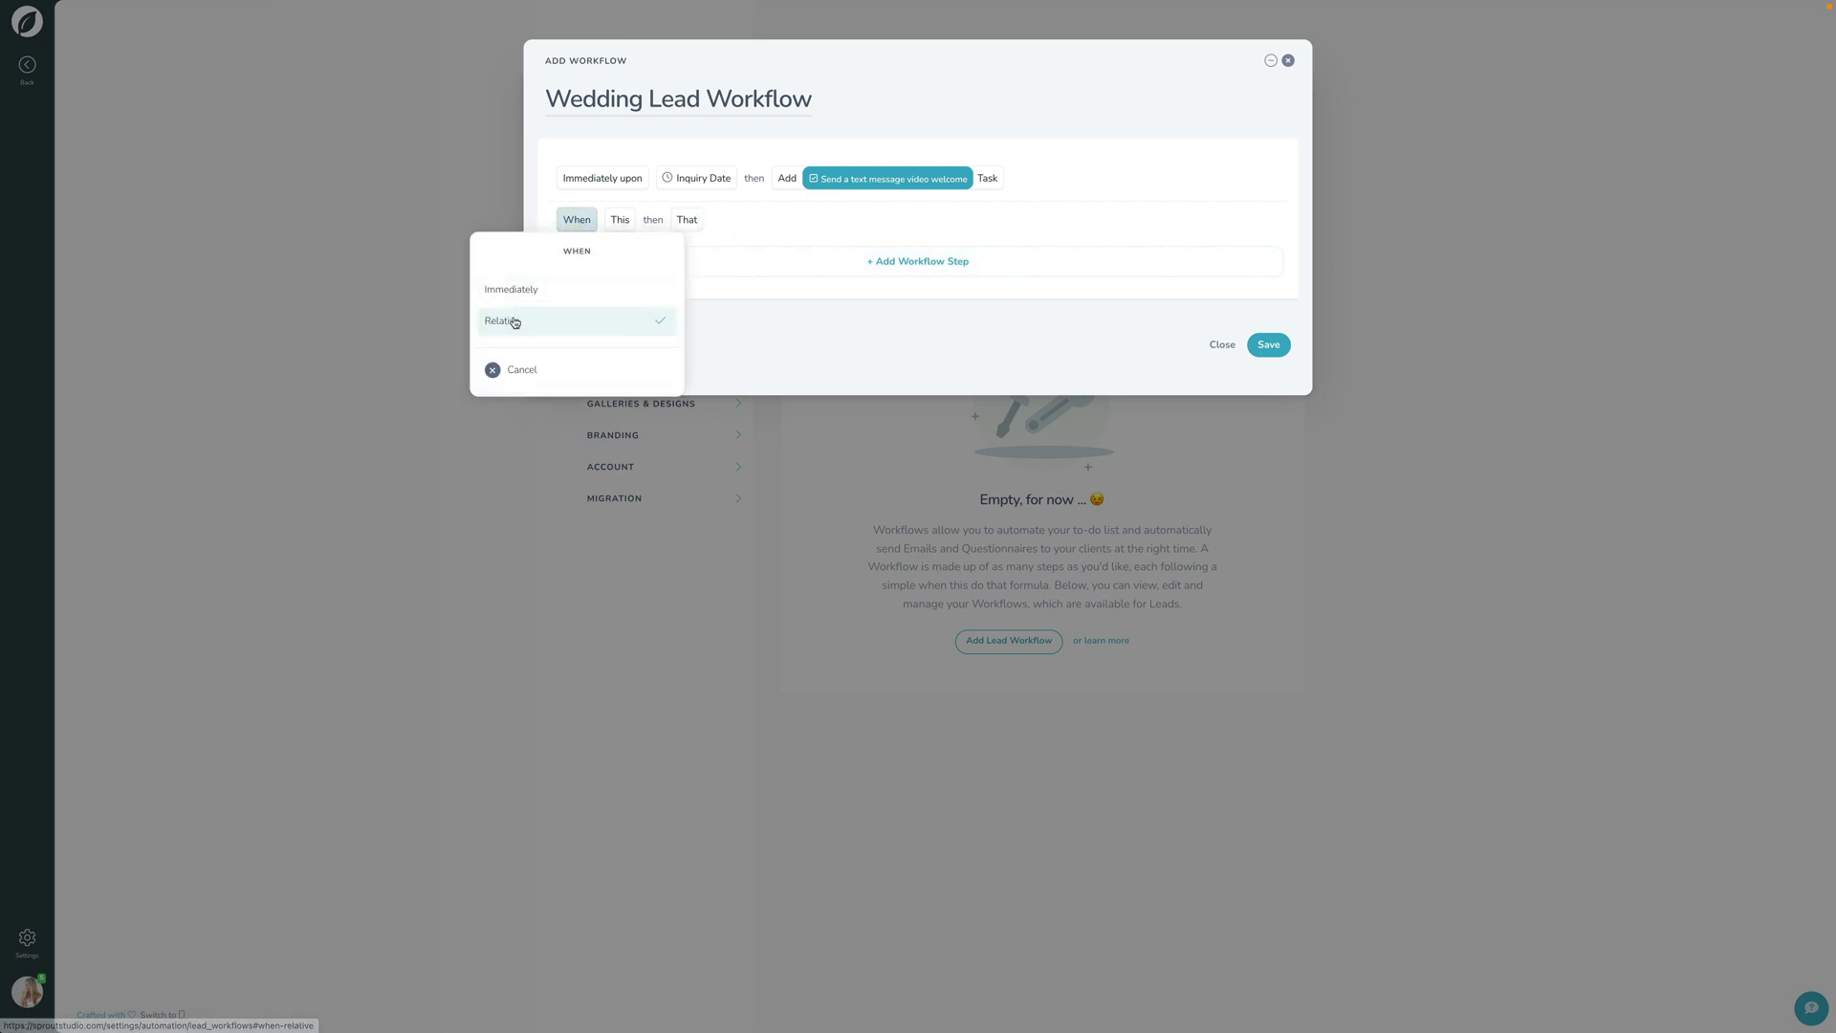
left_click(511, 320)
left_click(544, 306)
left_click(566, 353)
left_click(528, 384)
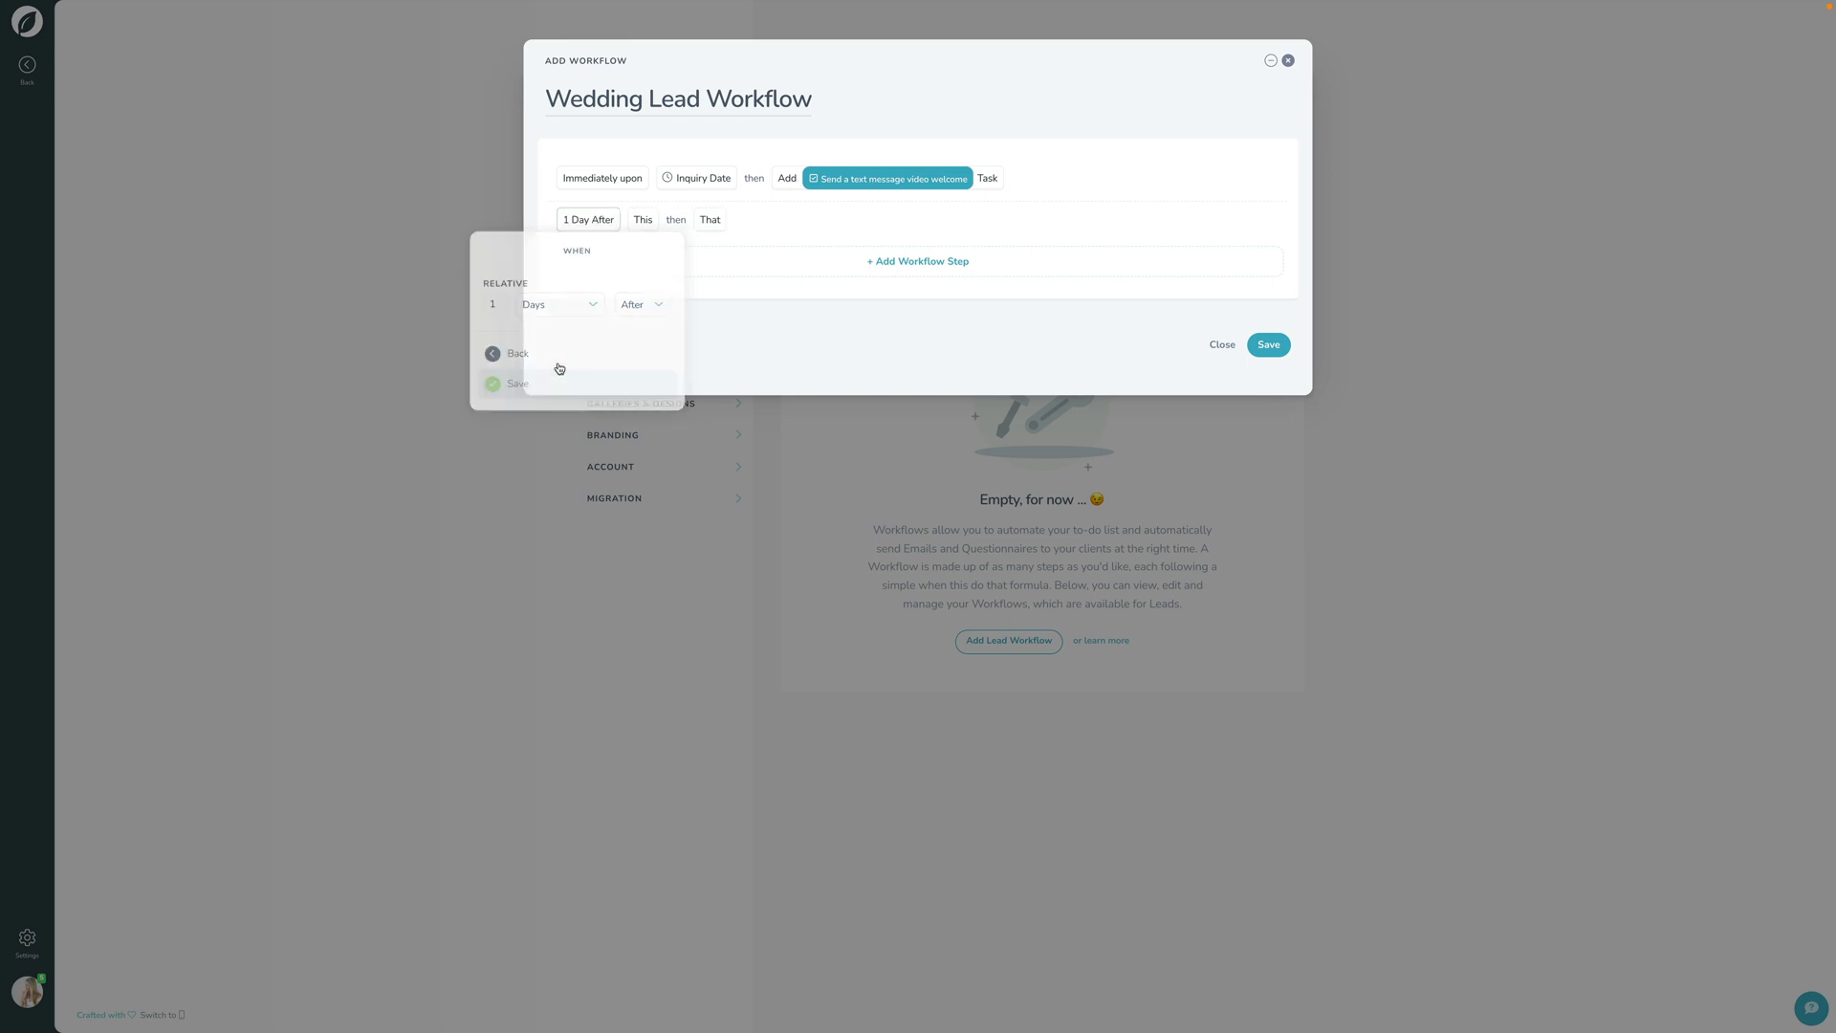
left_click(638, 221)
left_click(610, 321)
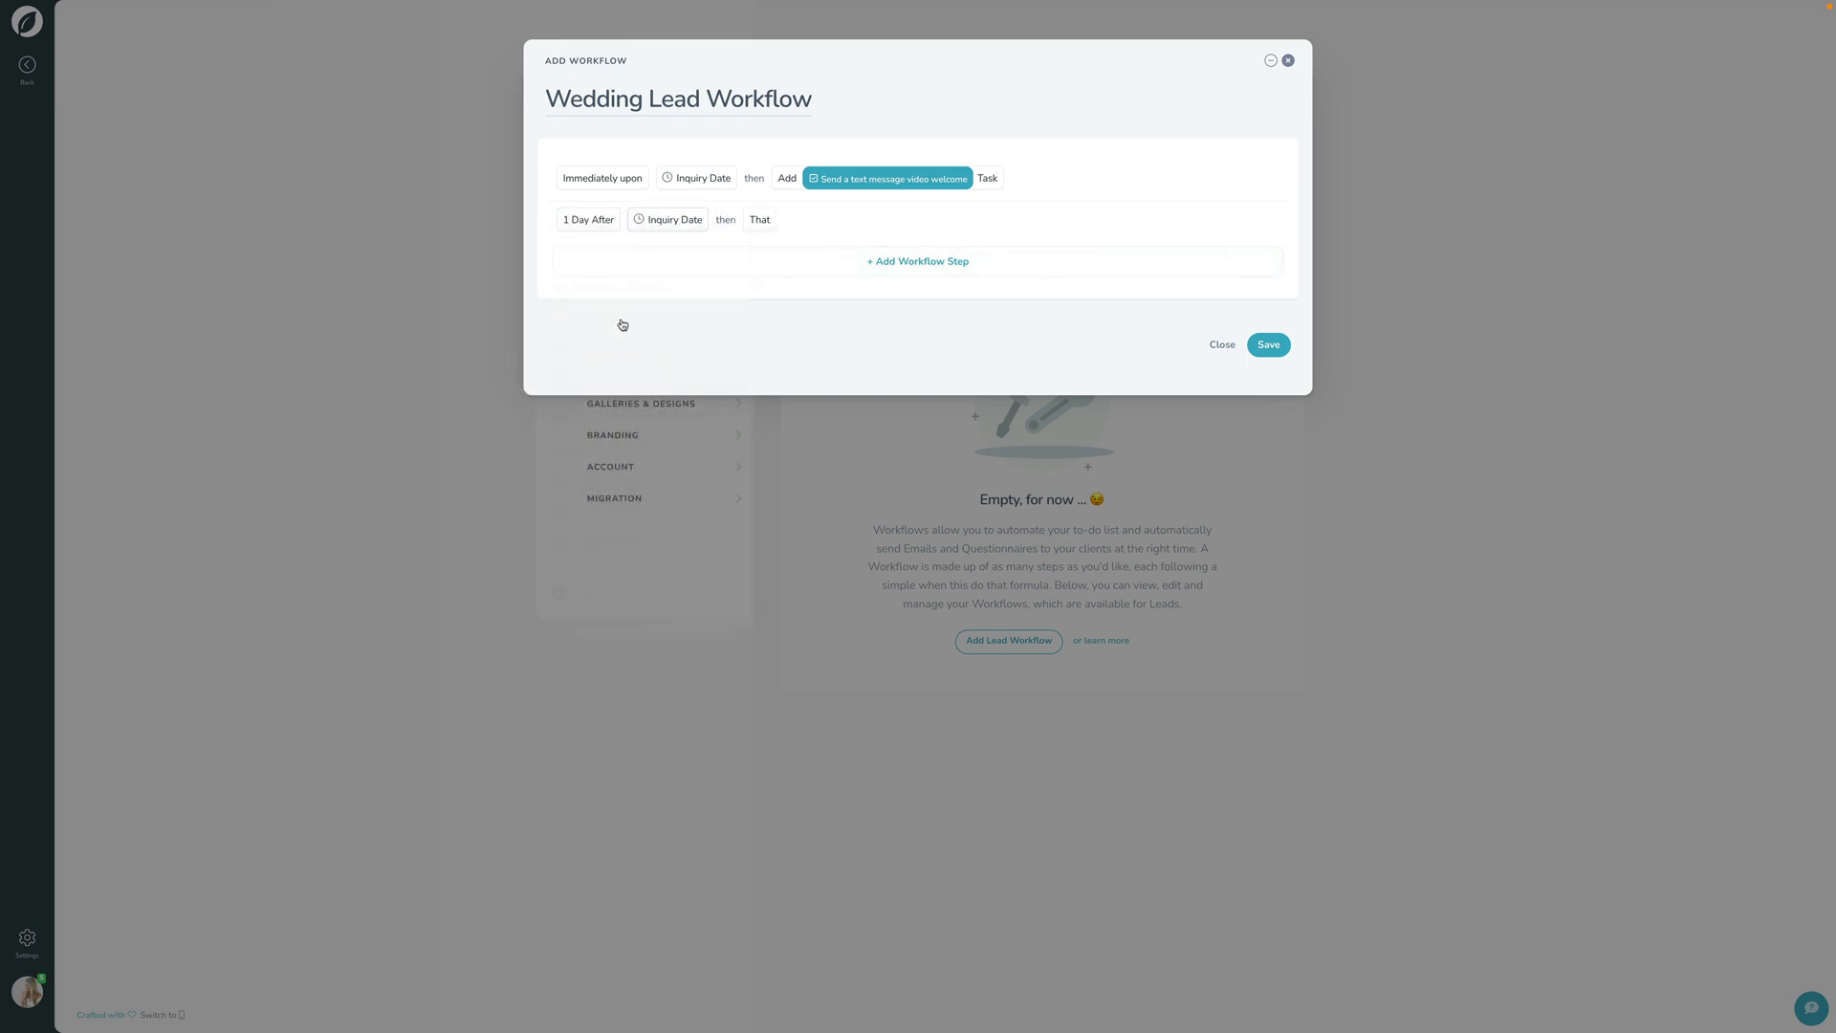
- Make the second workflow step send the primary client an email using the Wedding Inquiry template
left_click(759, 220)
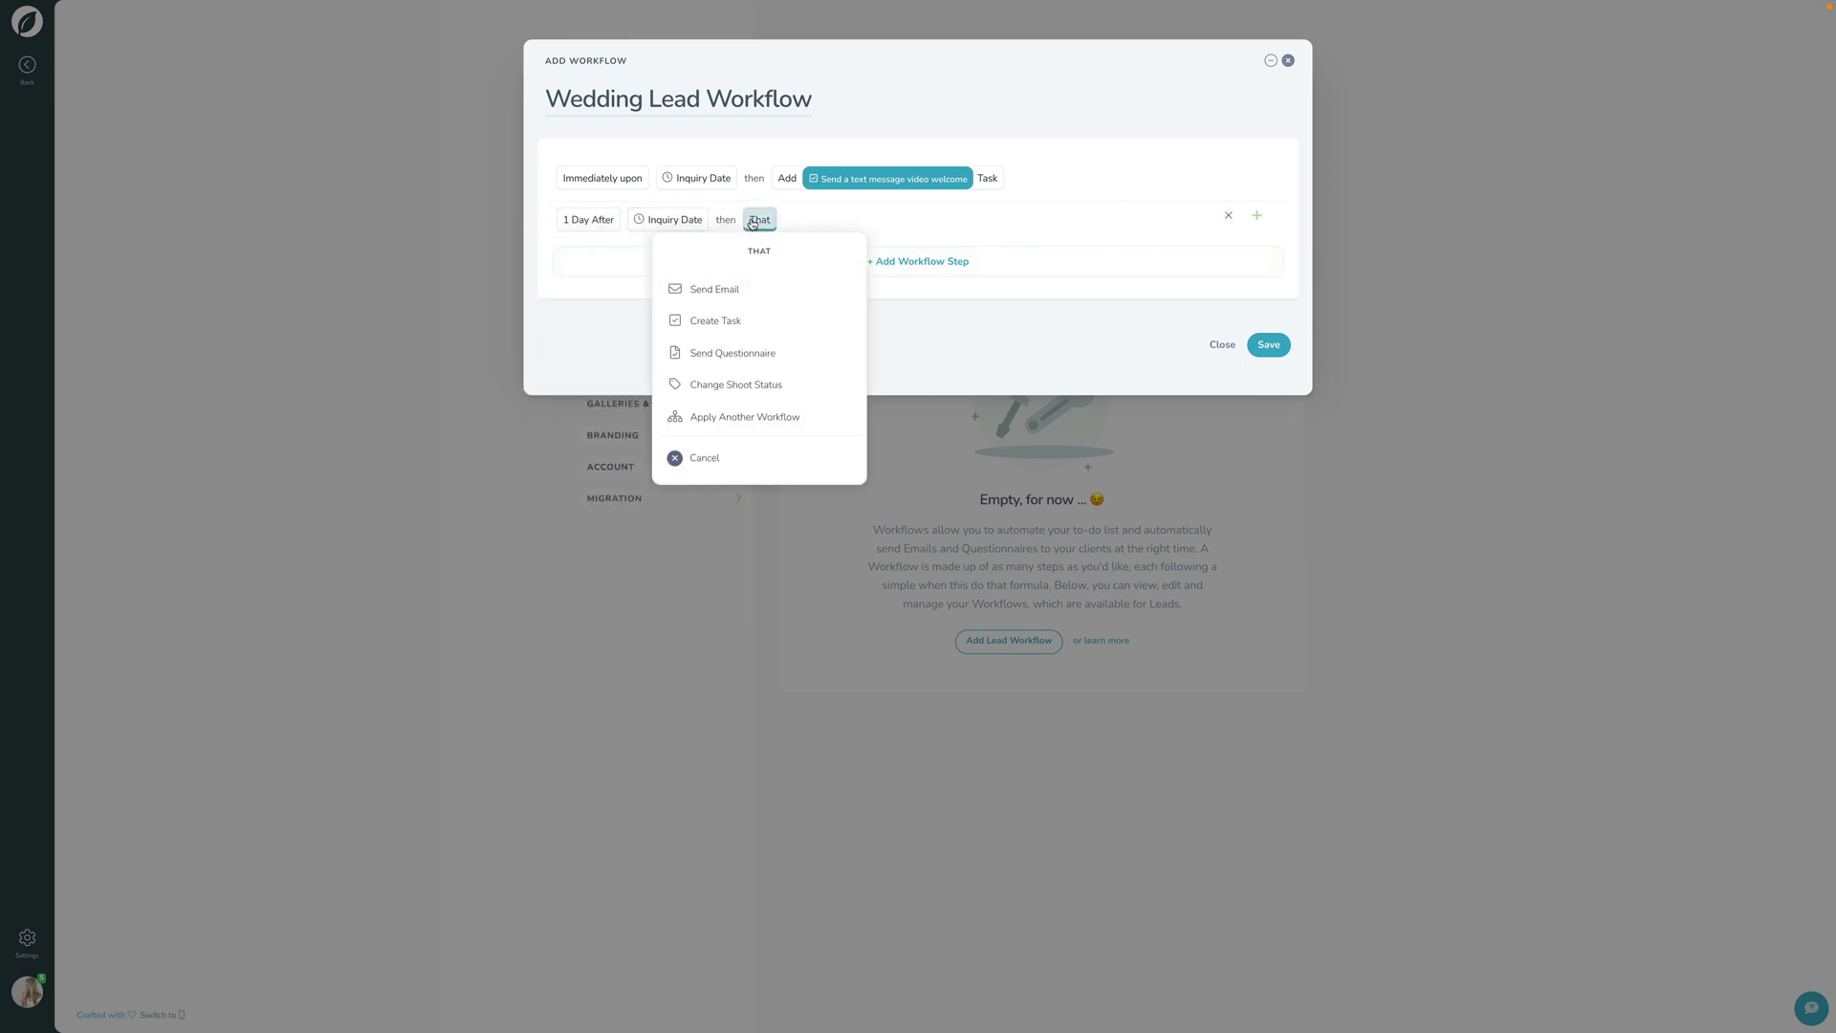
left_click(726, 294)
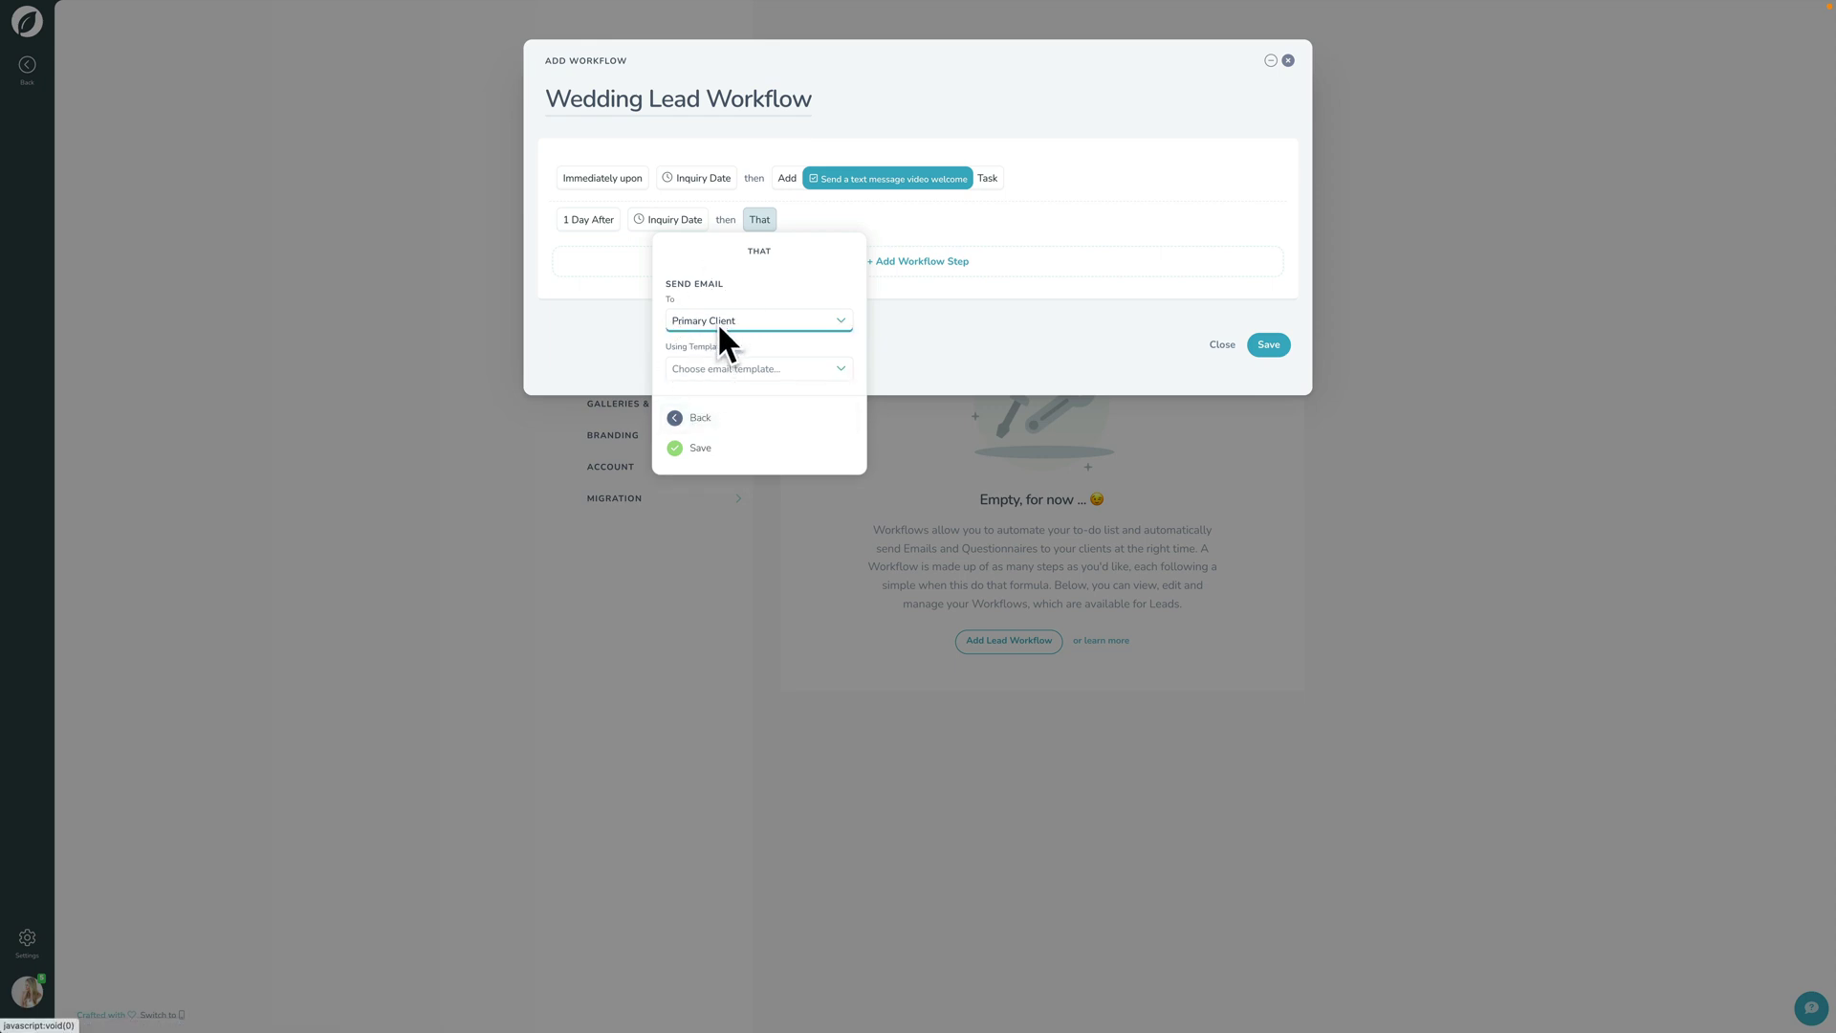
left_click(736, 369)
scroll(747, 494, "down", 3)
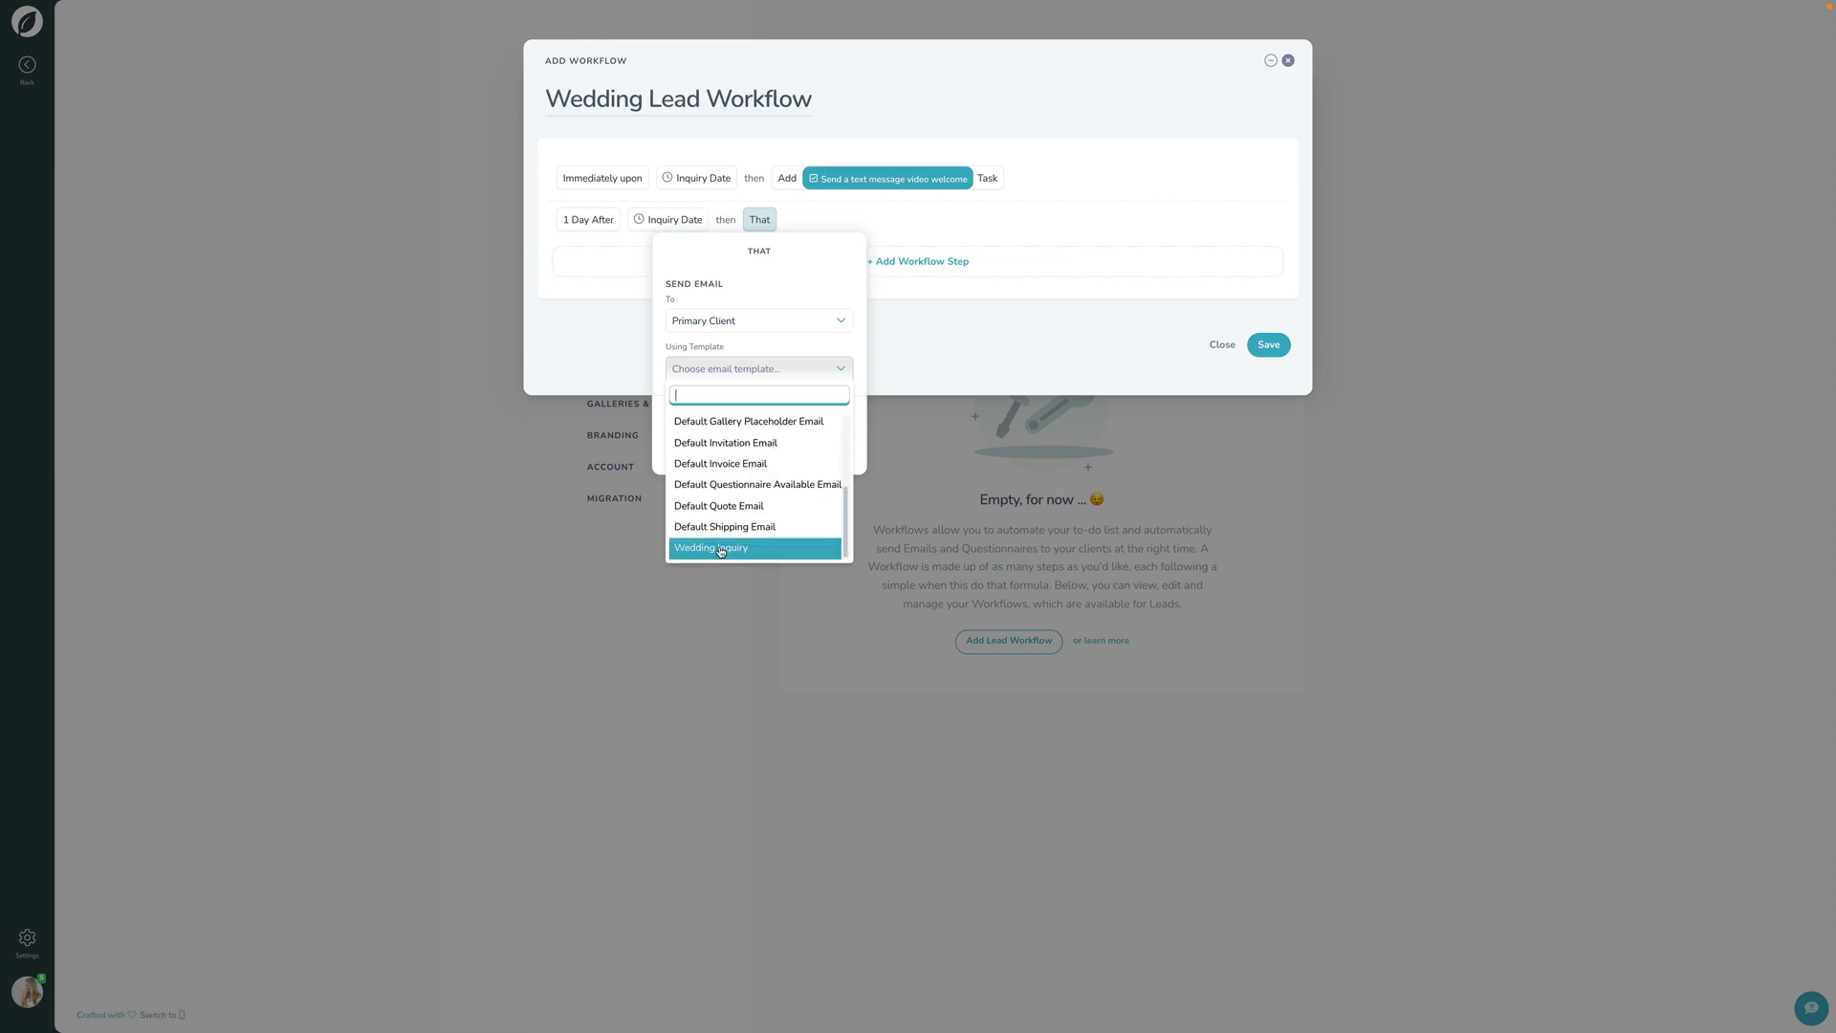
left_click(721, 548)
left_click(733, 459)
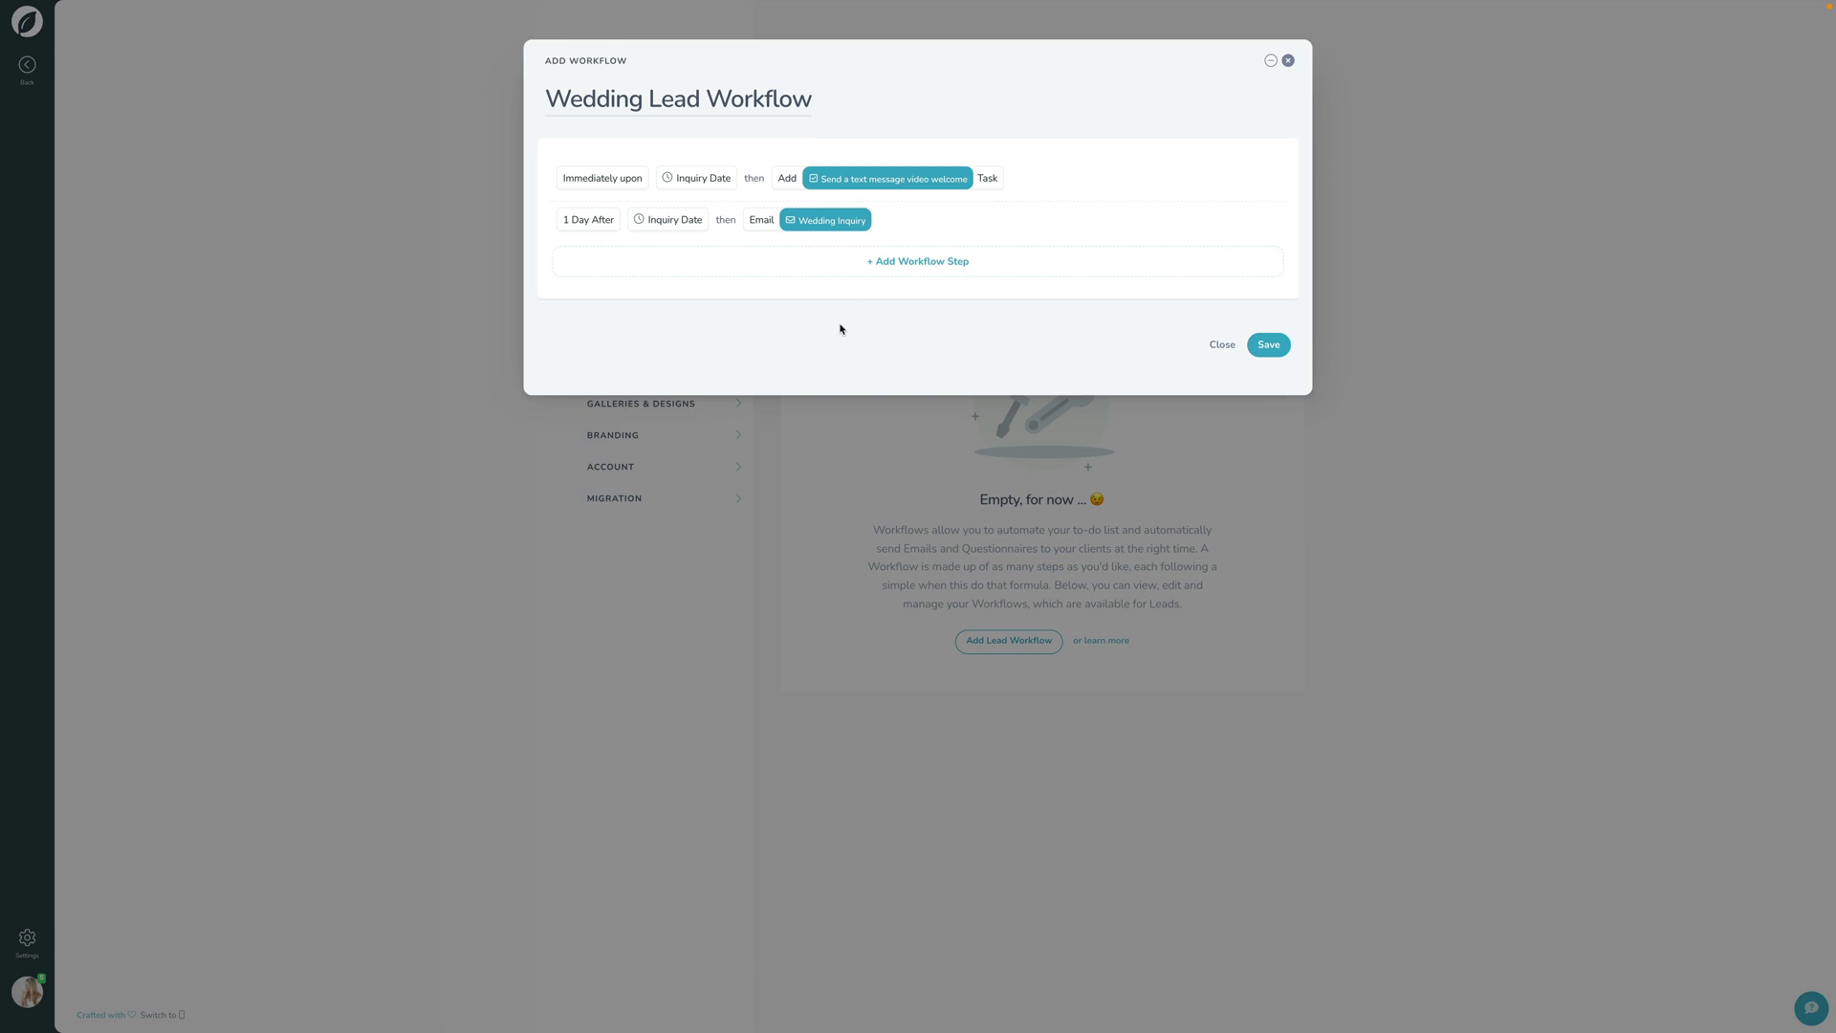
- Add a third workflow step that triggers immediately upon Previous Step Completed
left_click(608, 269)
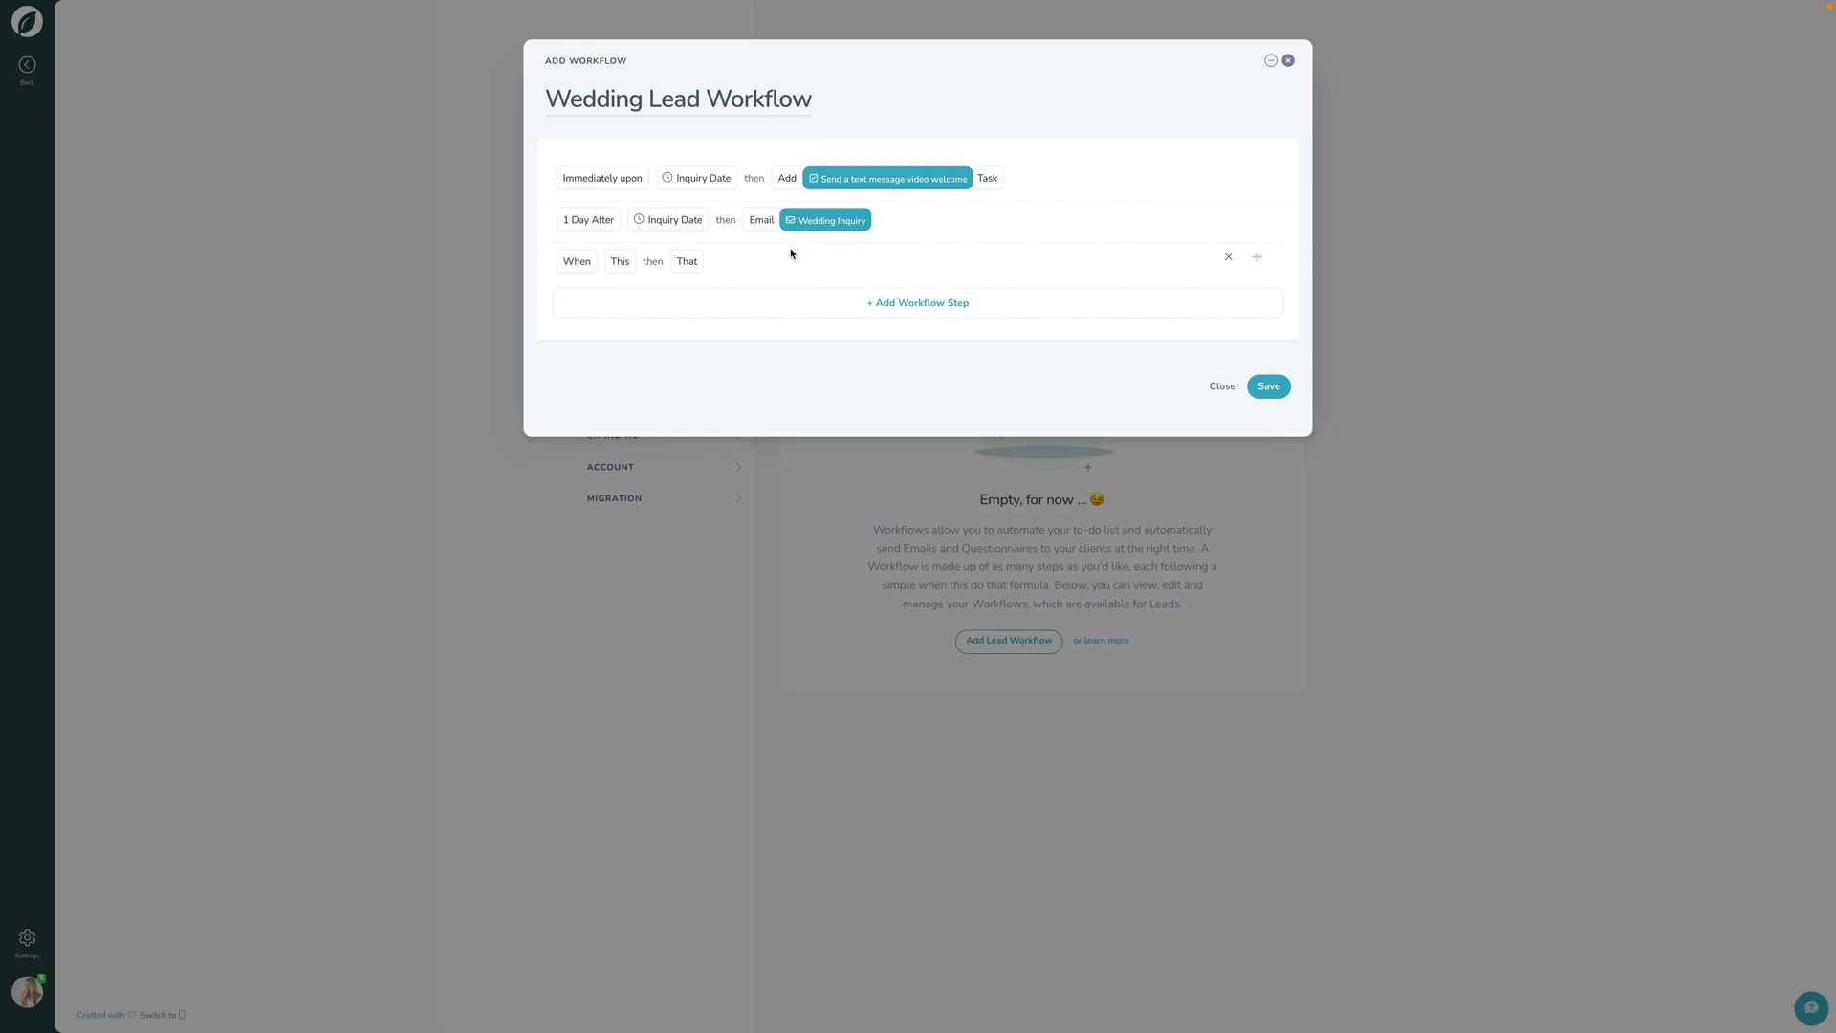
left_click(573, 266)
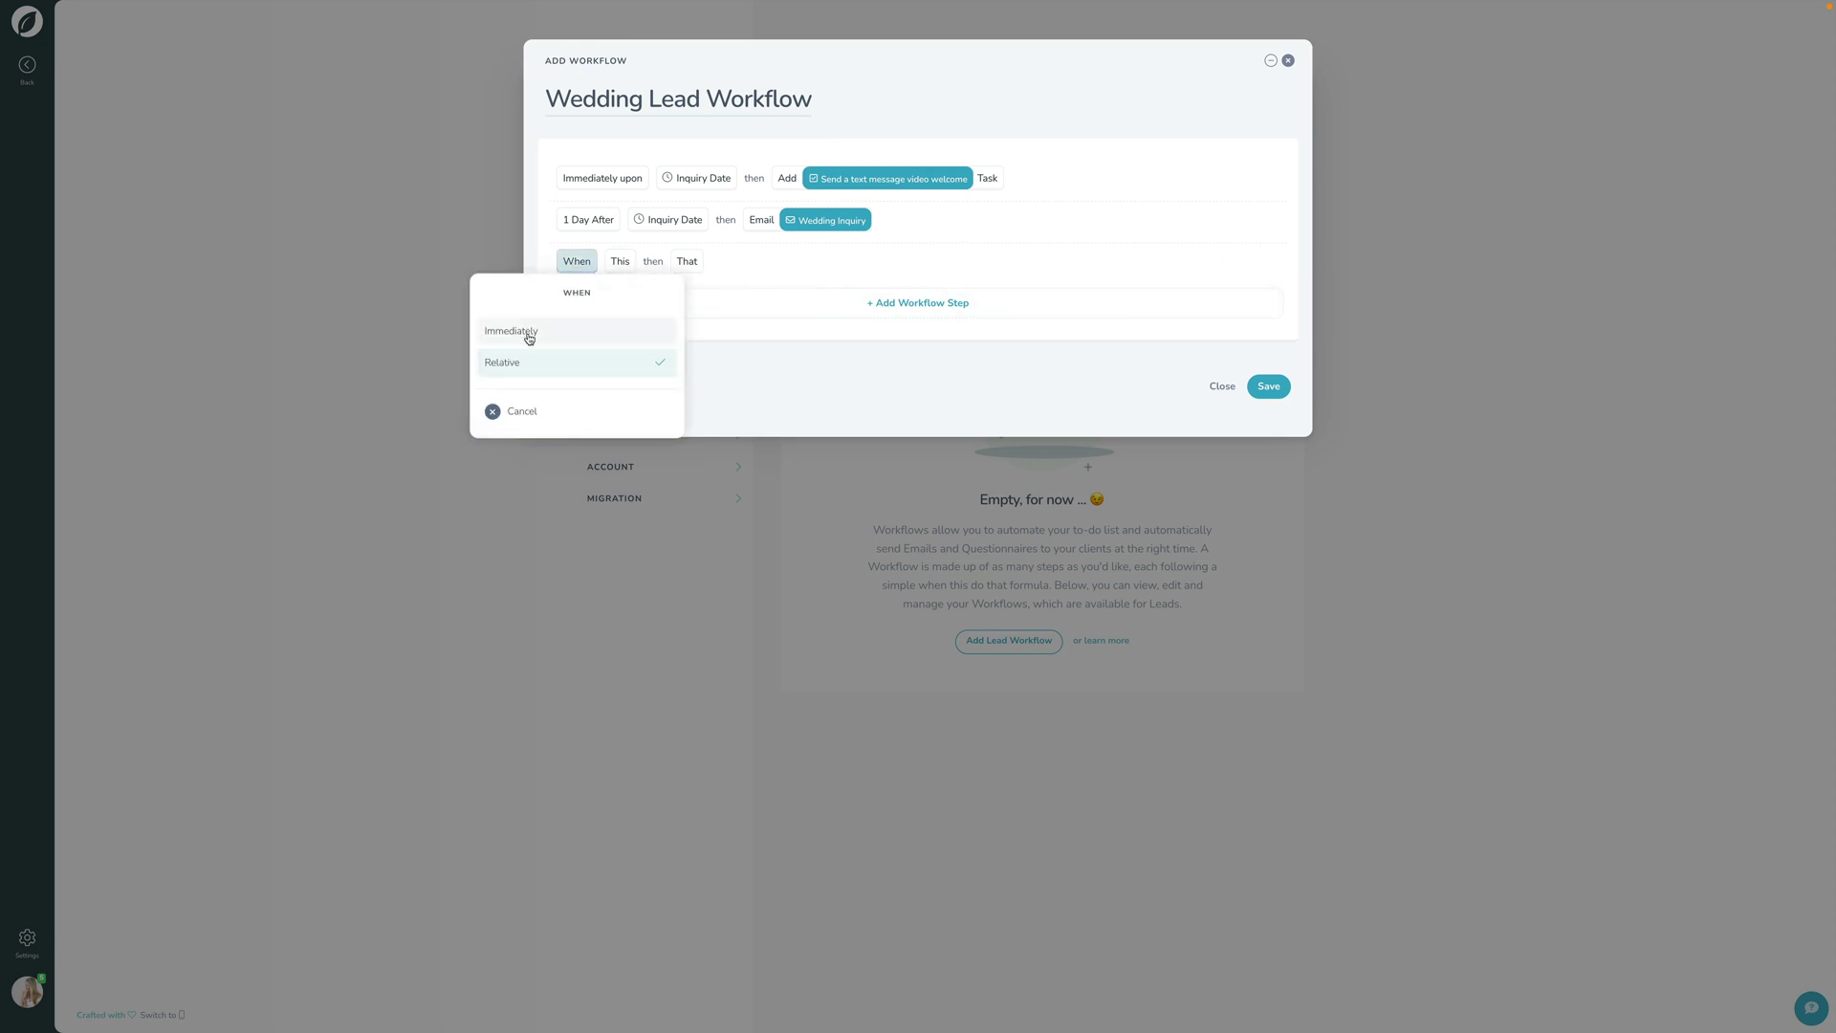
left_click(527, 336)
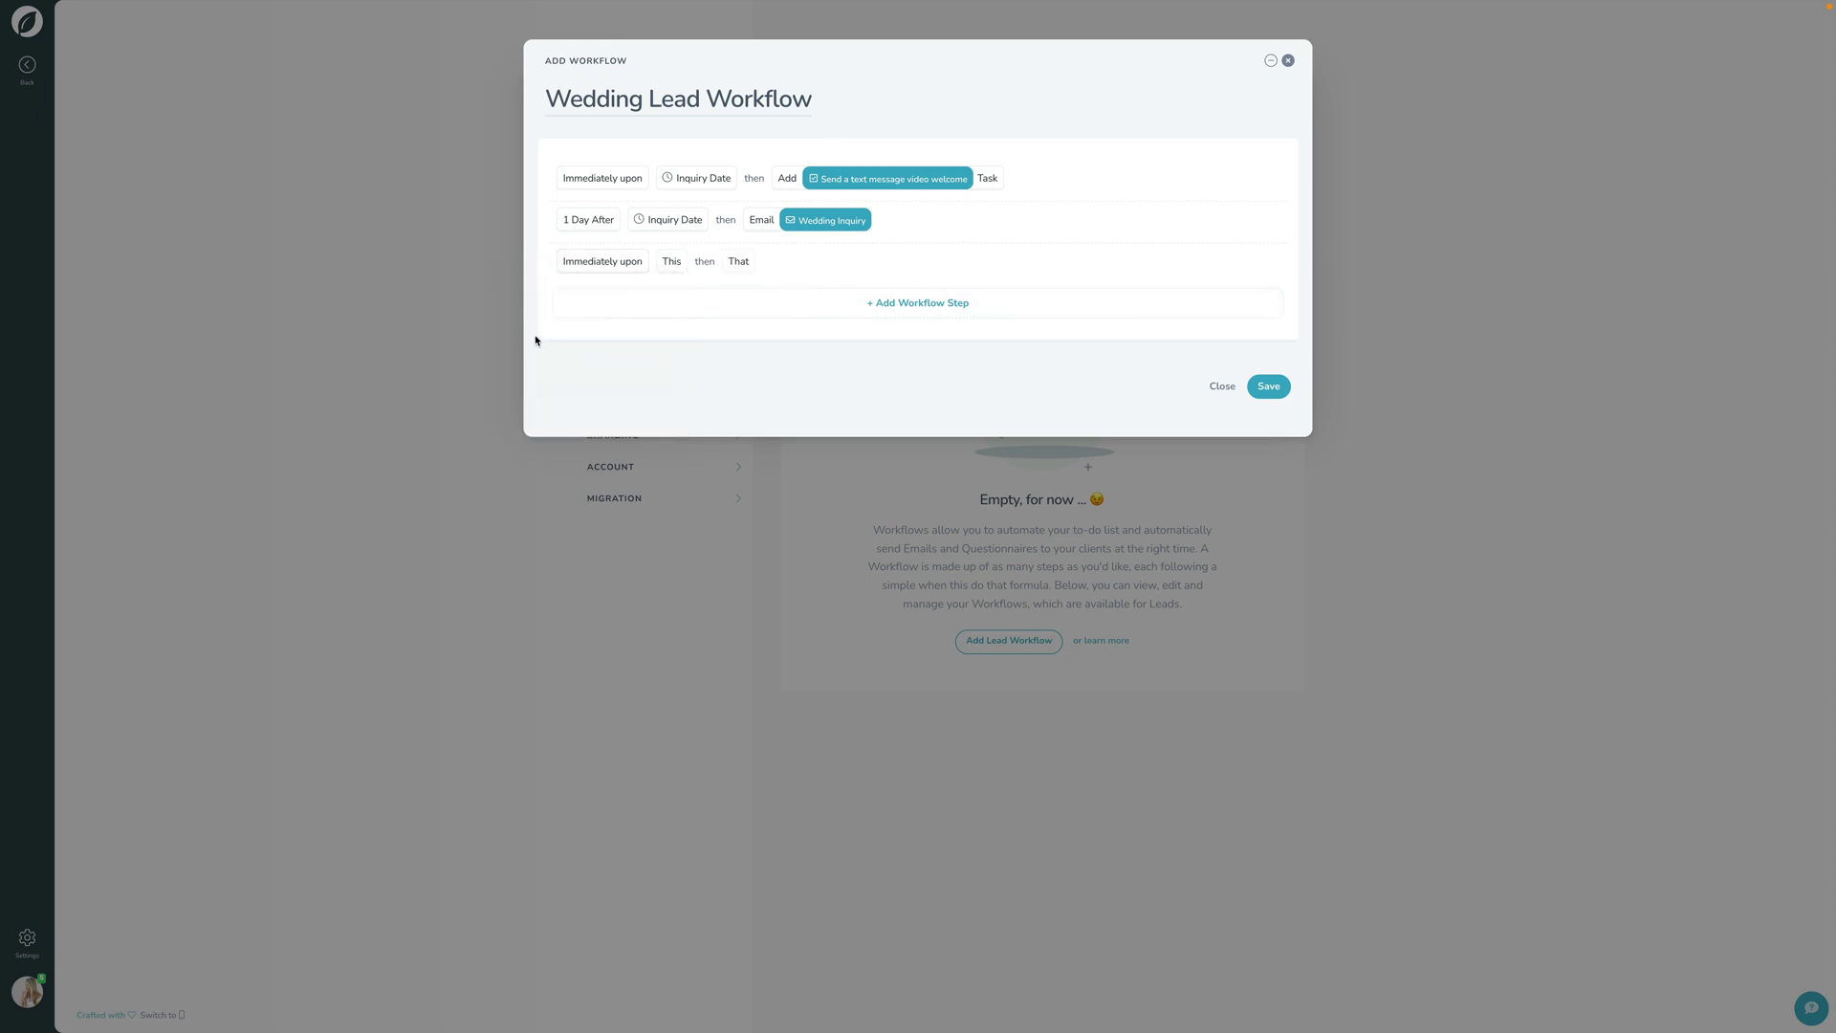
left_click(671, 263)
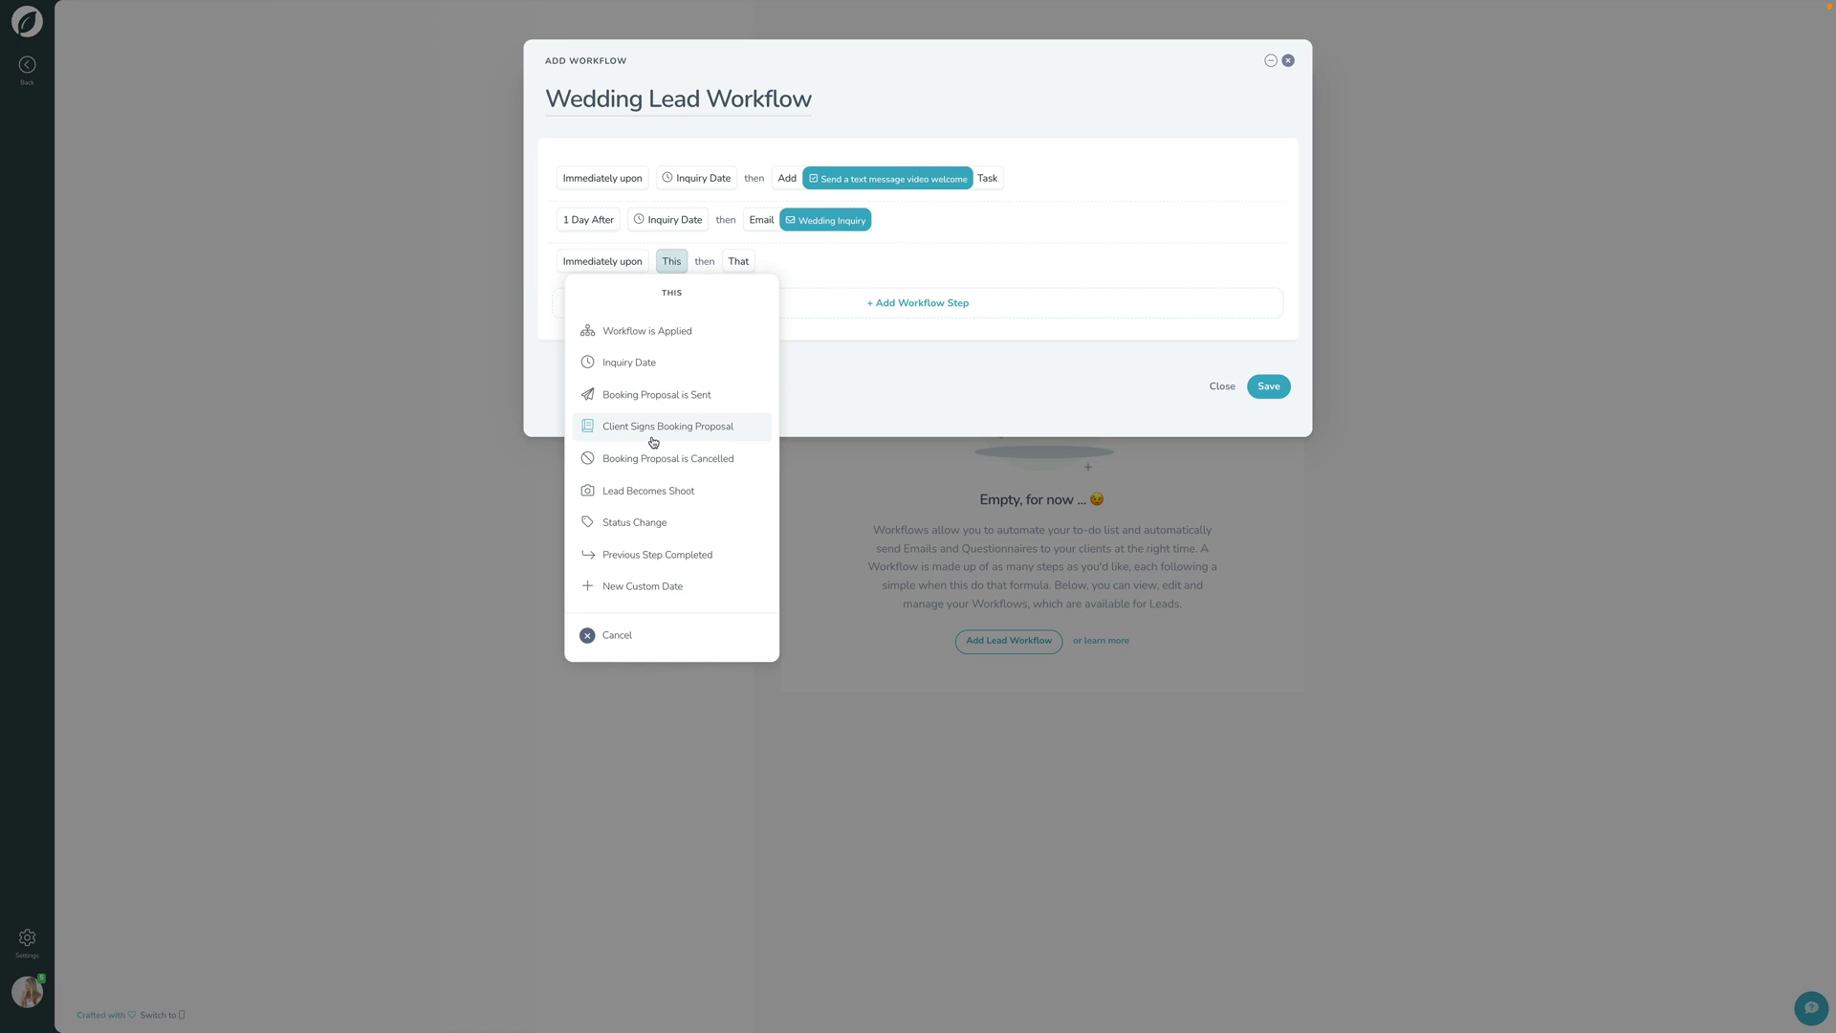
left_click(689, 556)
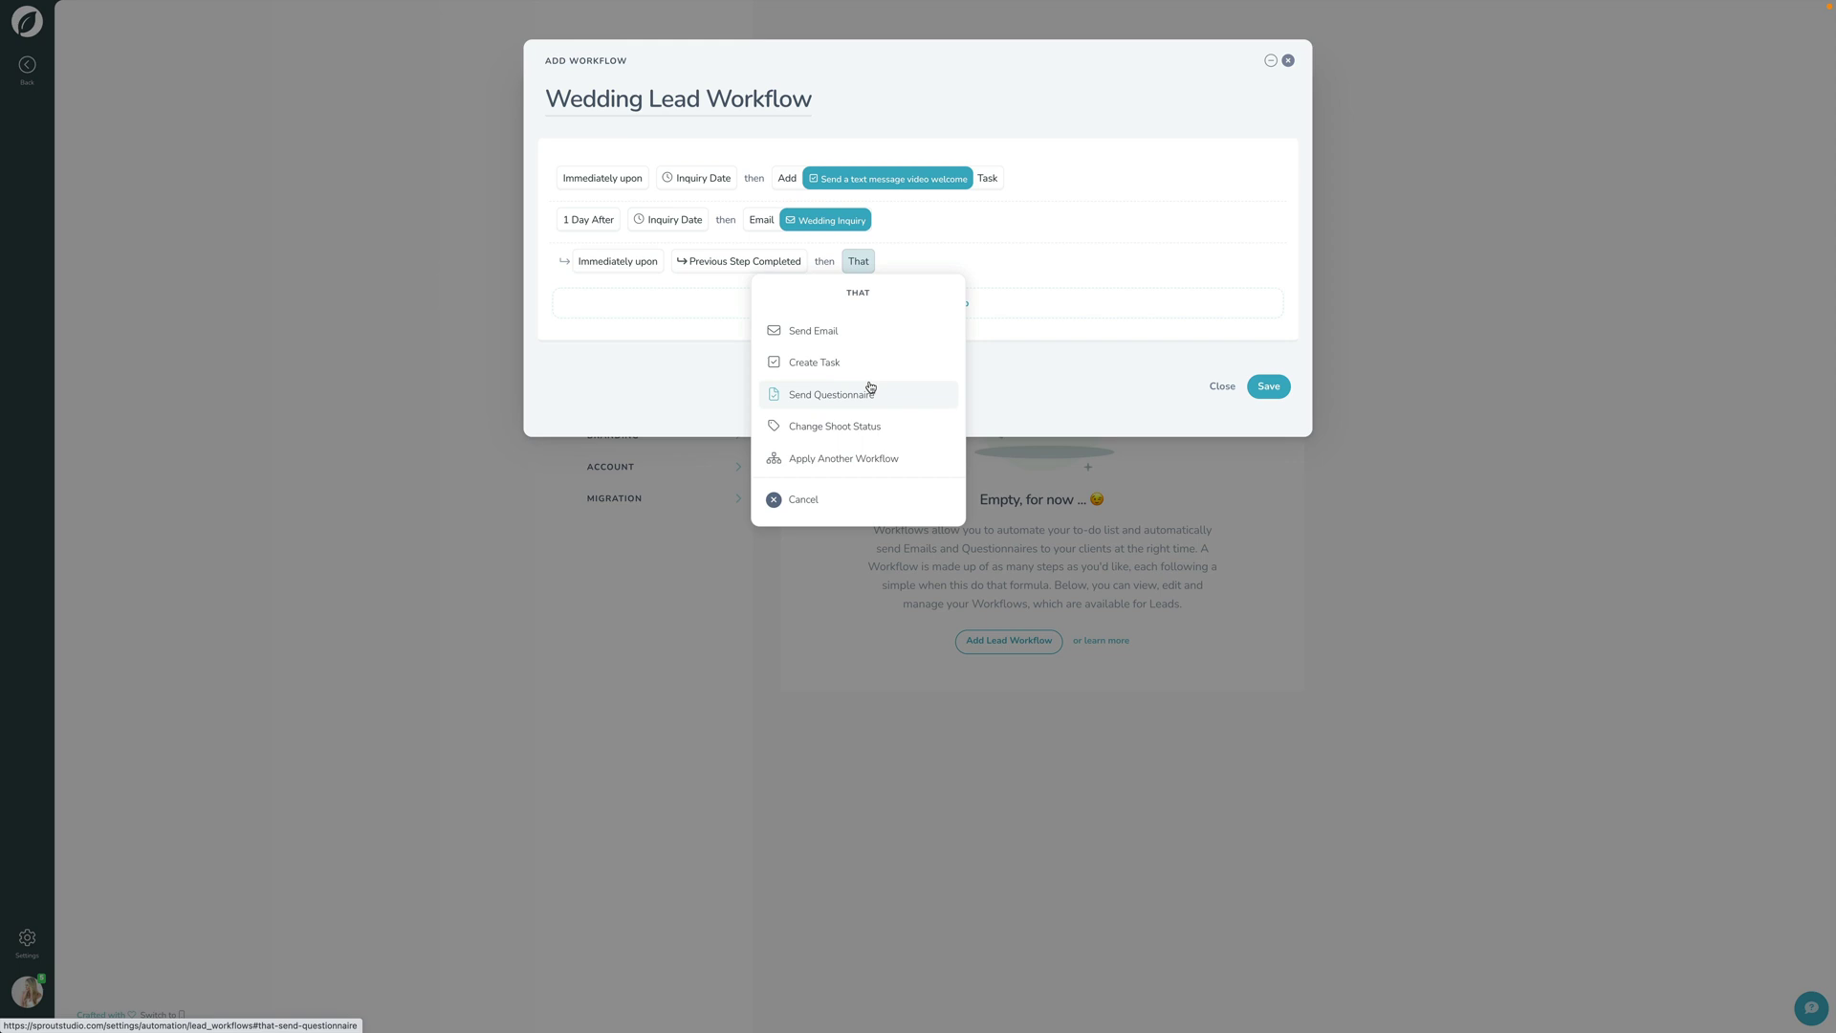
- Make the third workflow step change the shoot status to In Communication
left_click(846, 428)
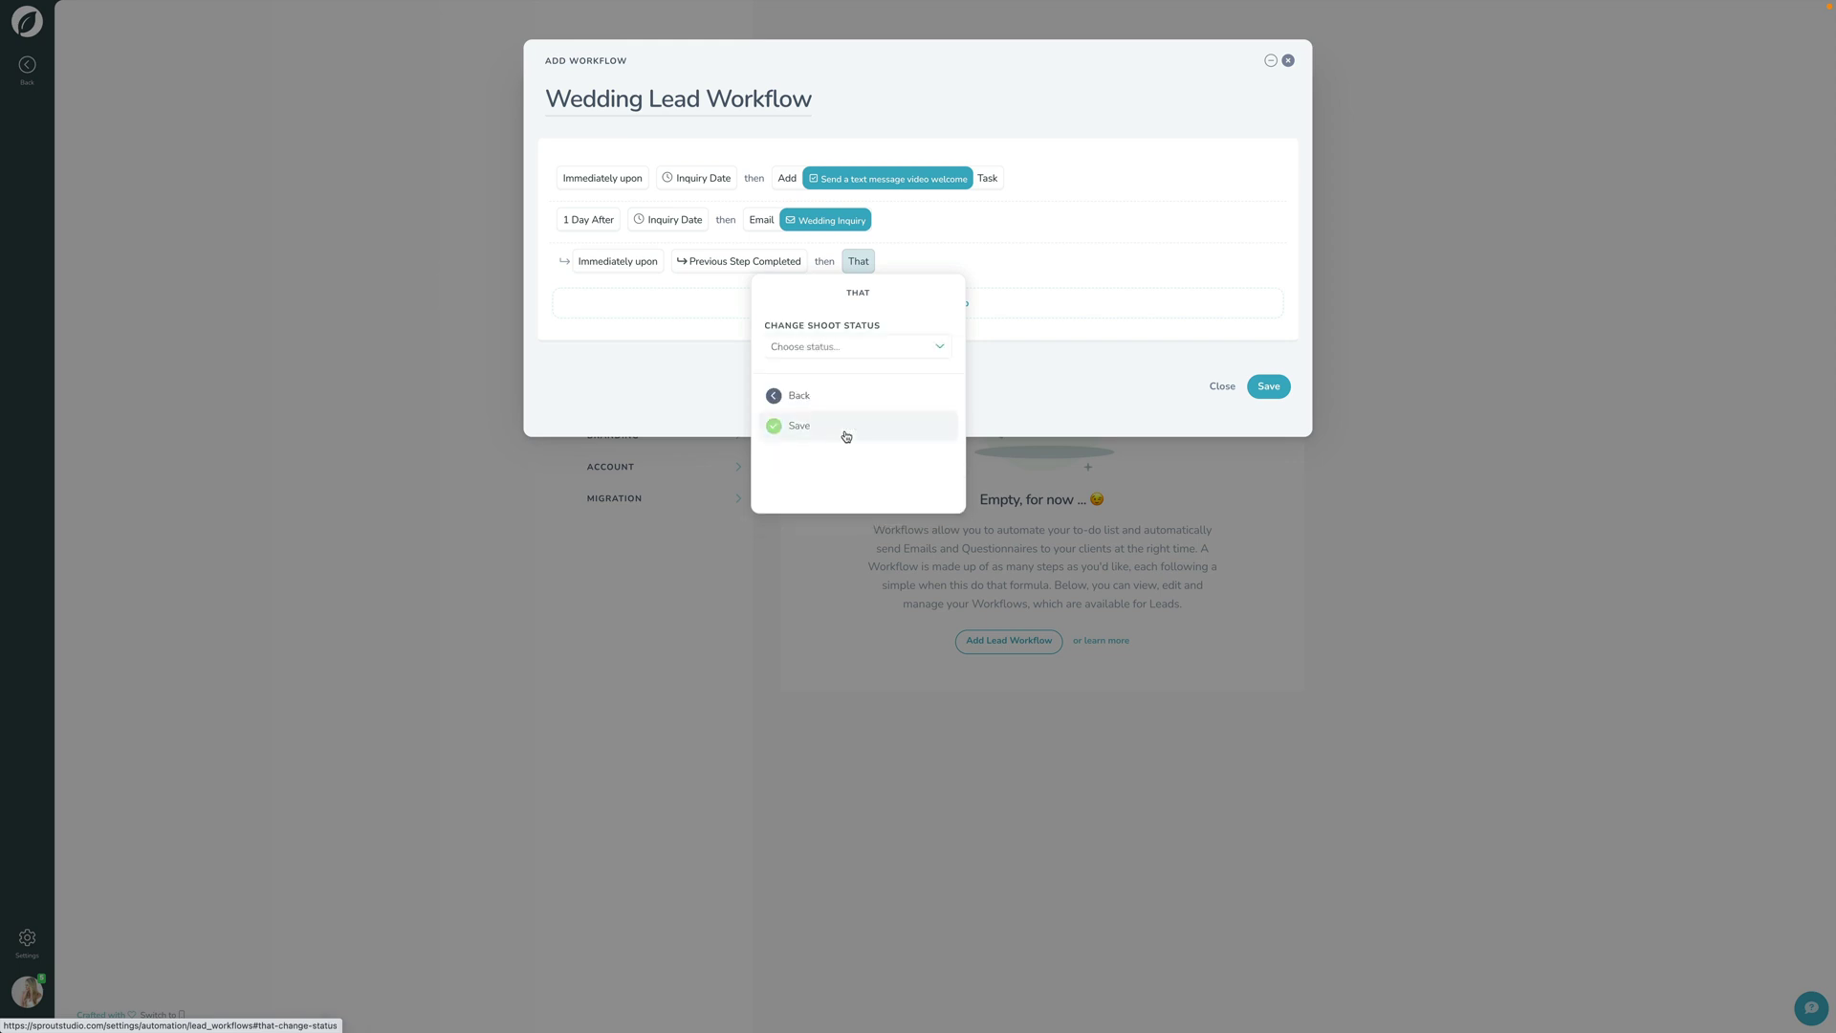
left_click(828, 350)
scroll(828, 459, "down", 2)
scroll(828, 458, "up", 2)
left_click(828, 509)
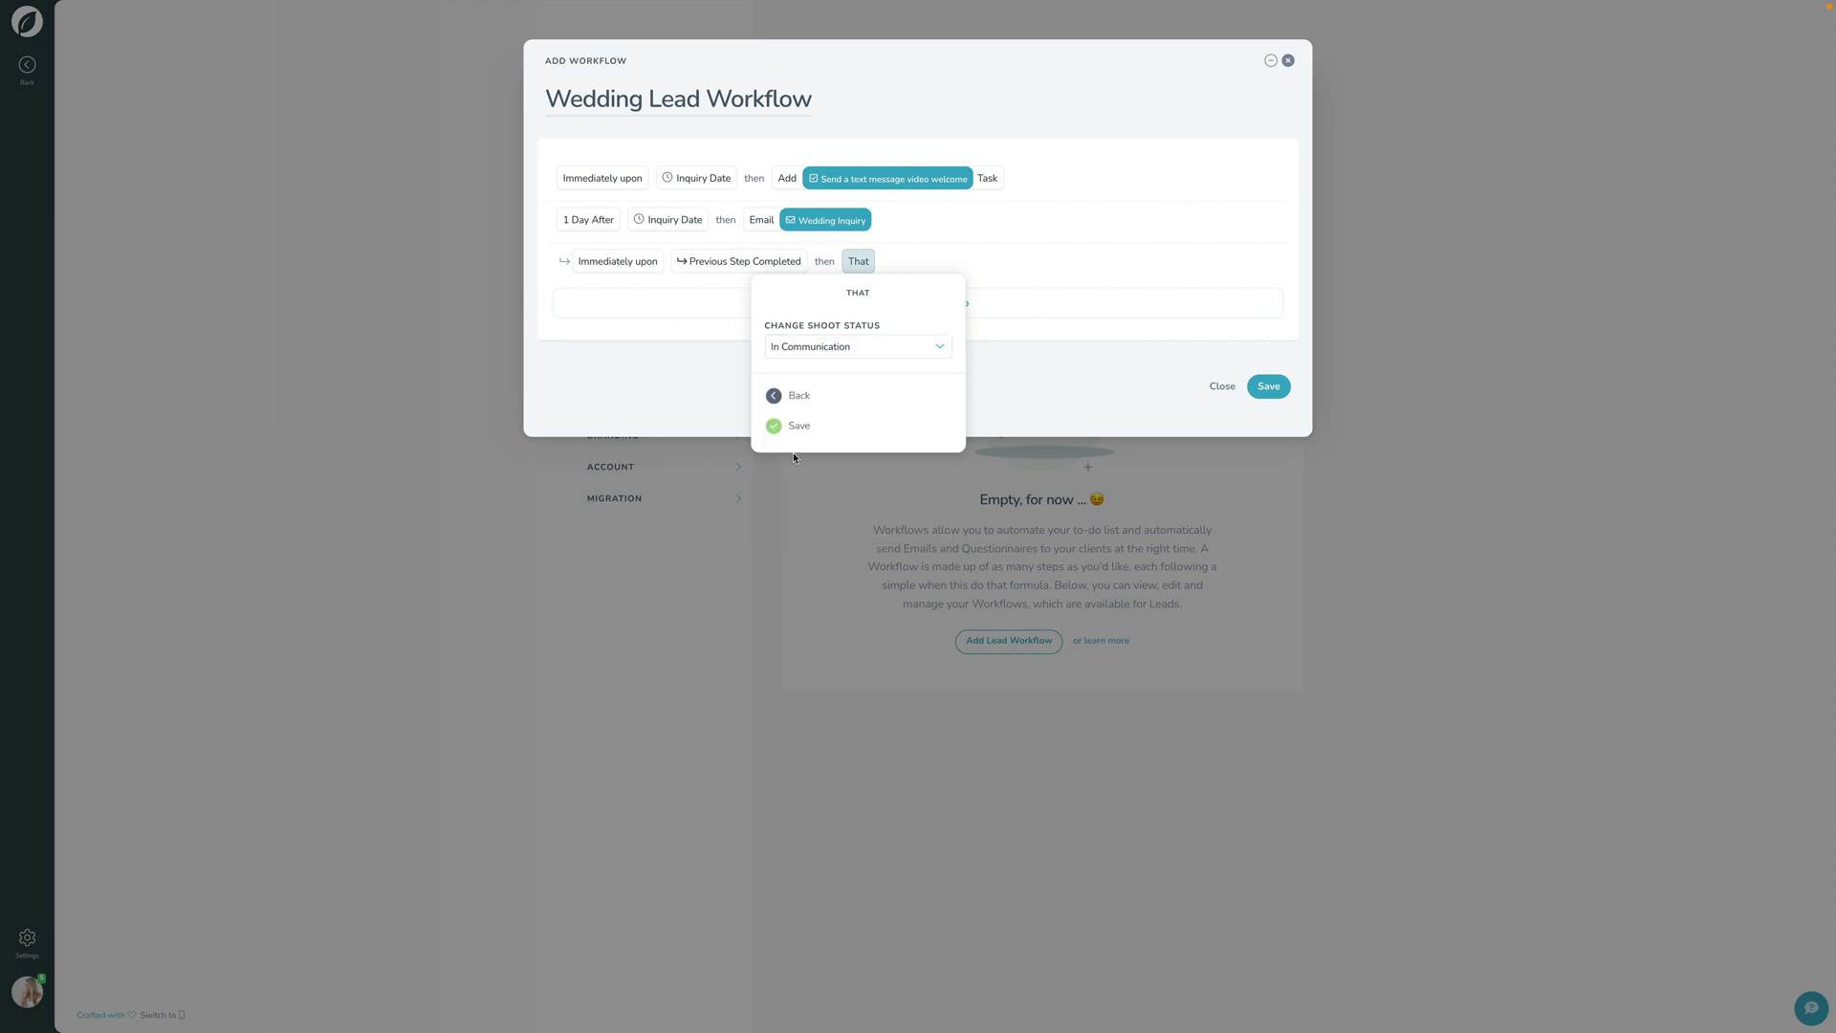
left_click(793, 425)
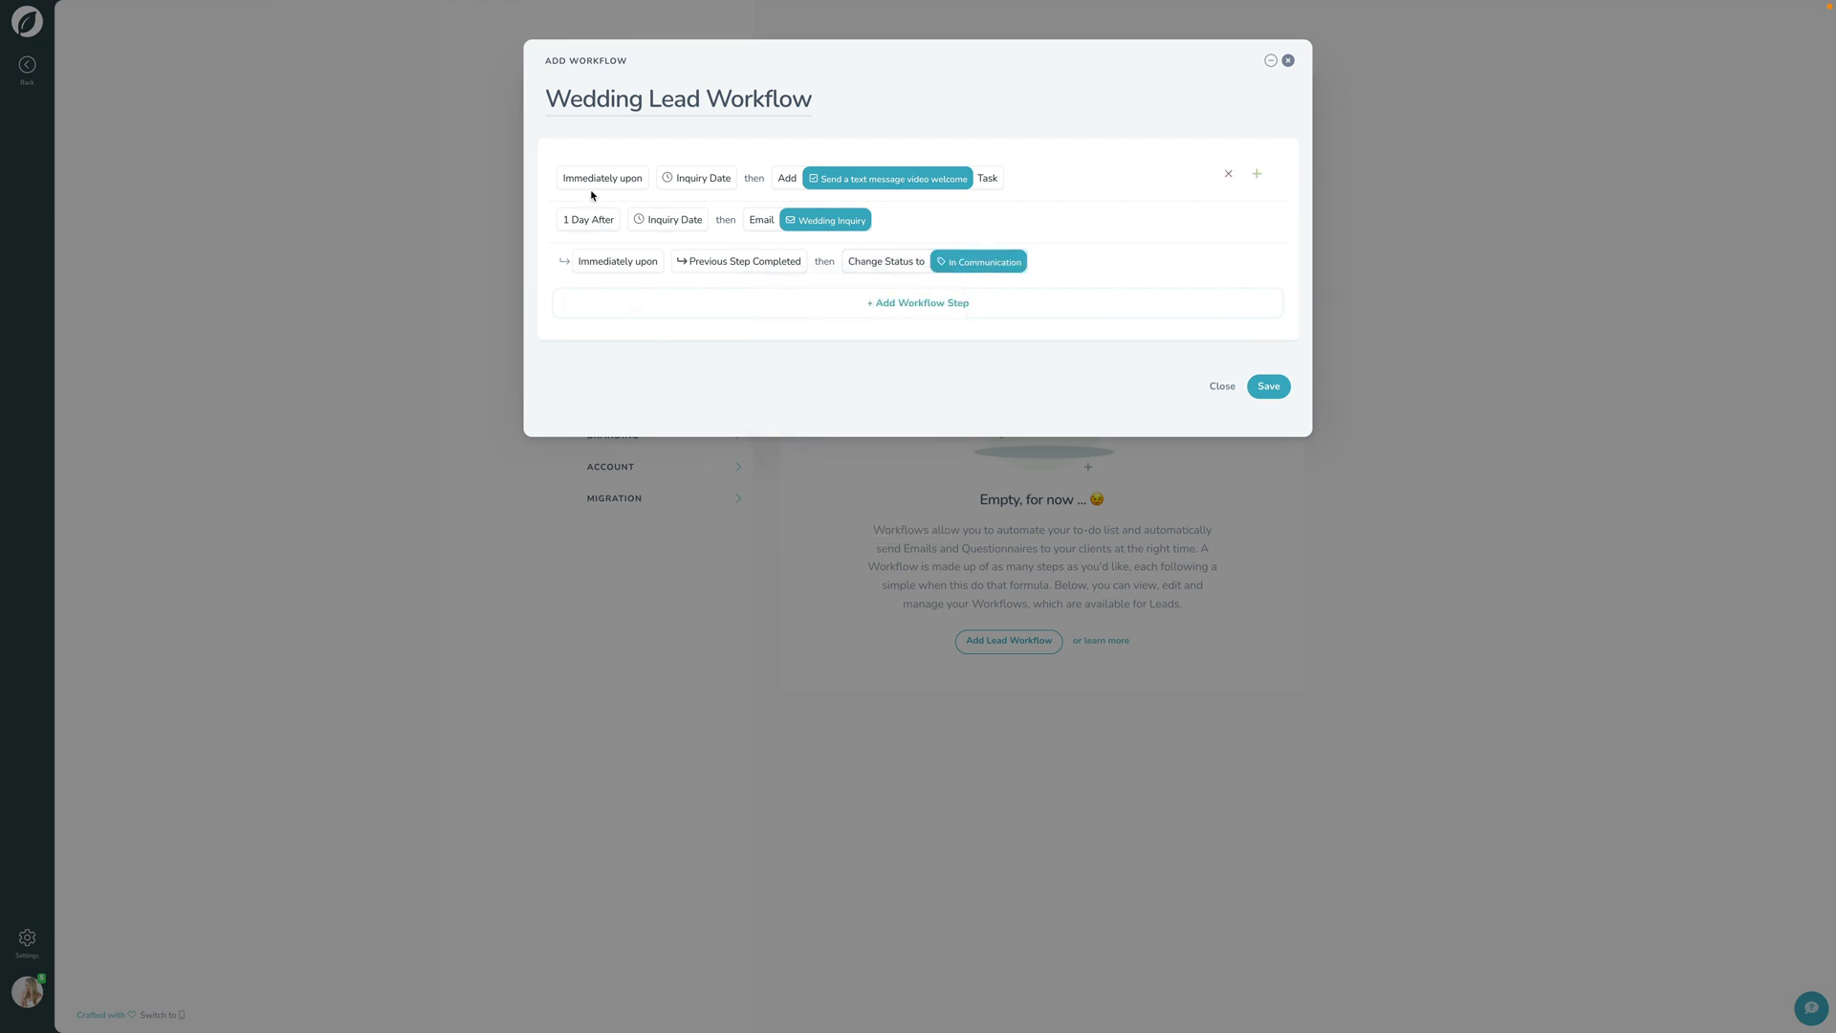
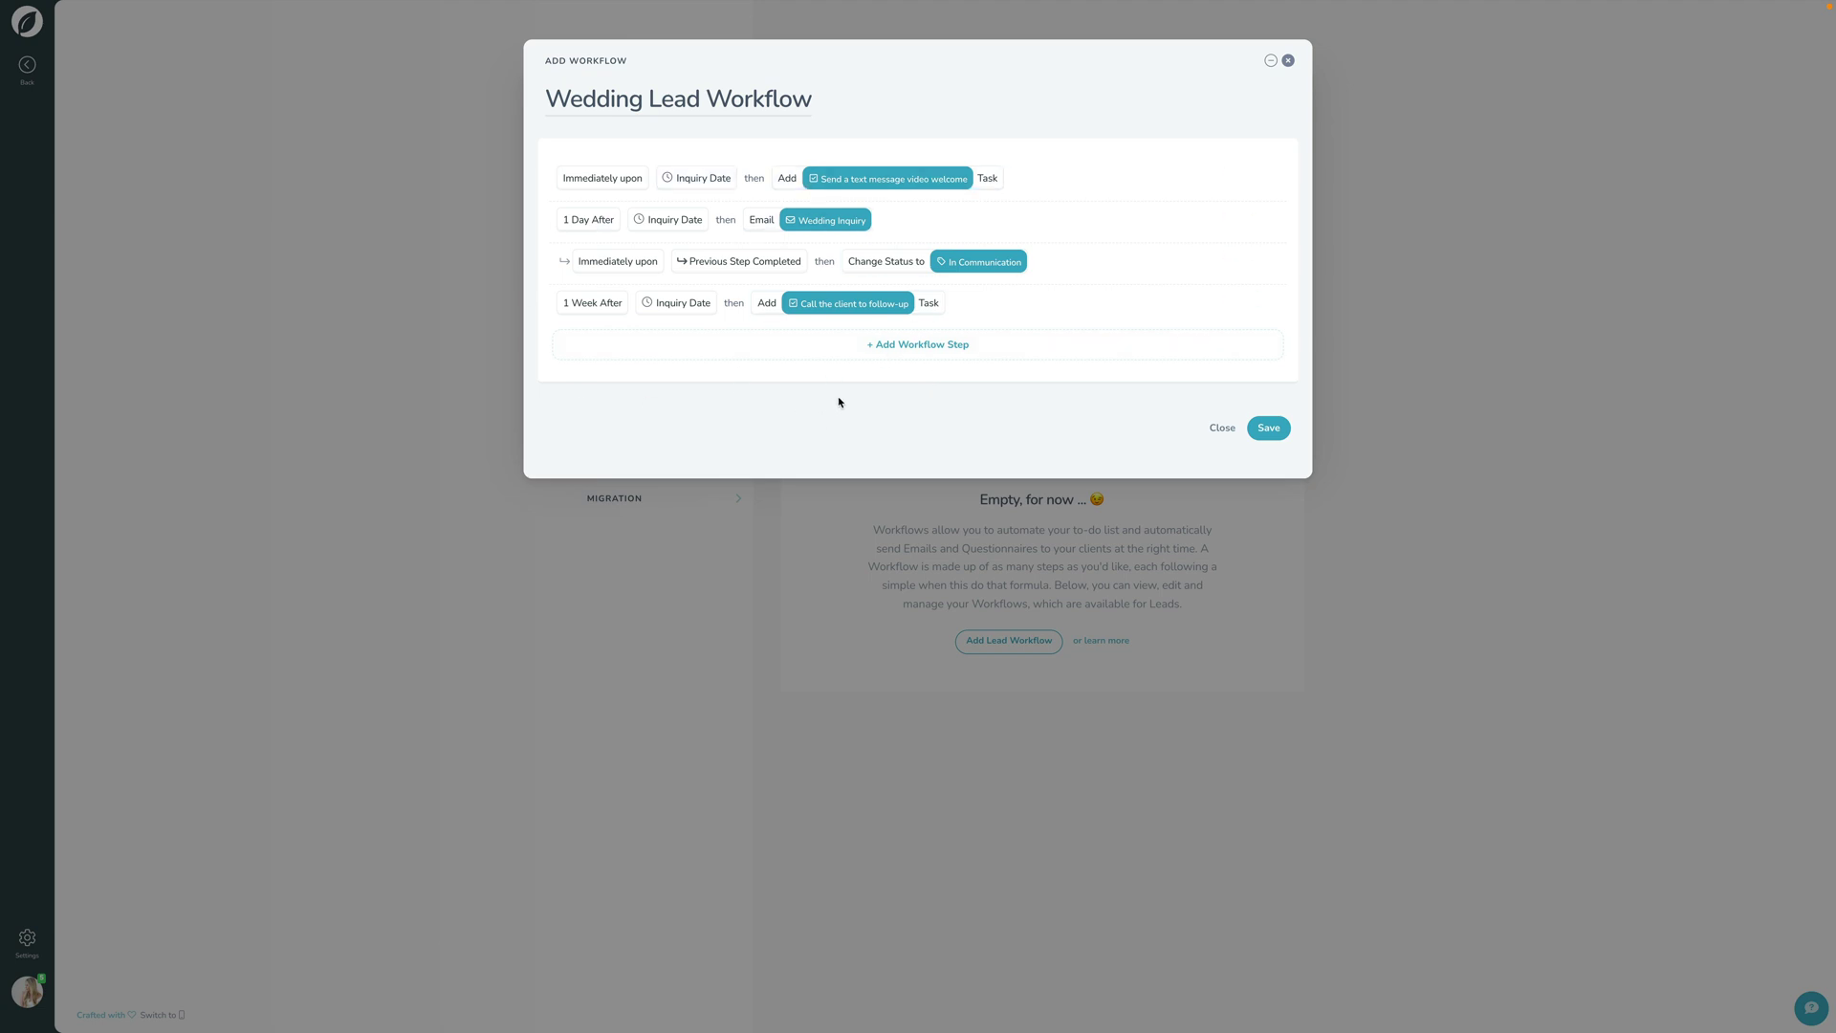
- Add a fifth workflow step that triggers immediately upon Booking Proposal is Sent
left_click(907, 348)
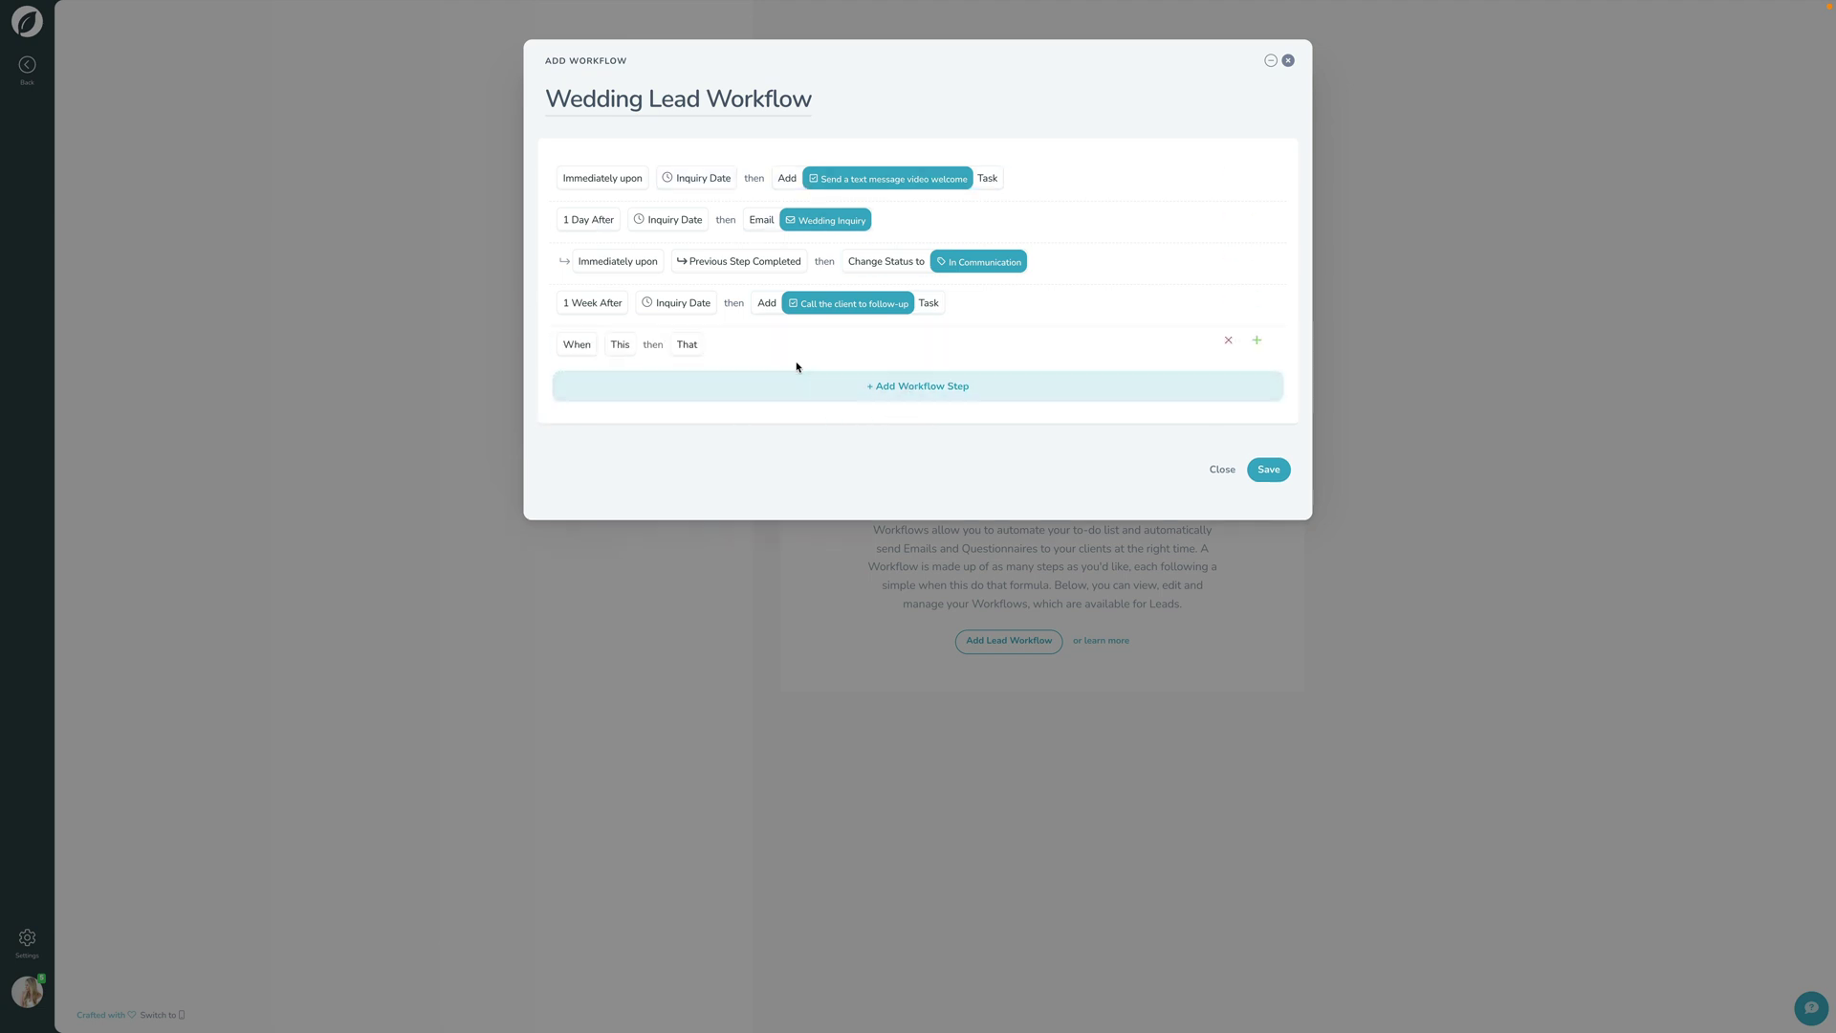
left_click(577, 344)
left_click(536, 416)
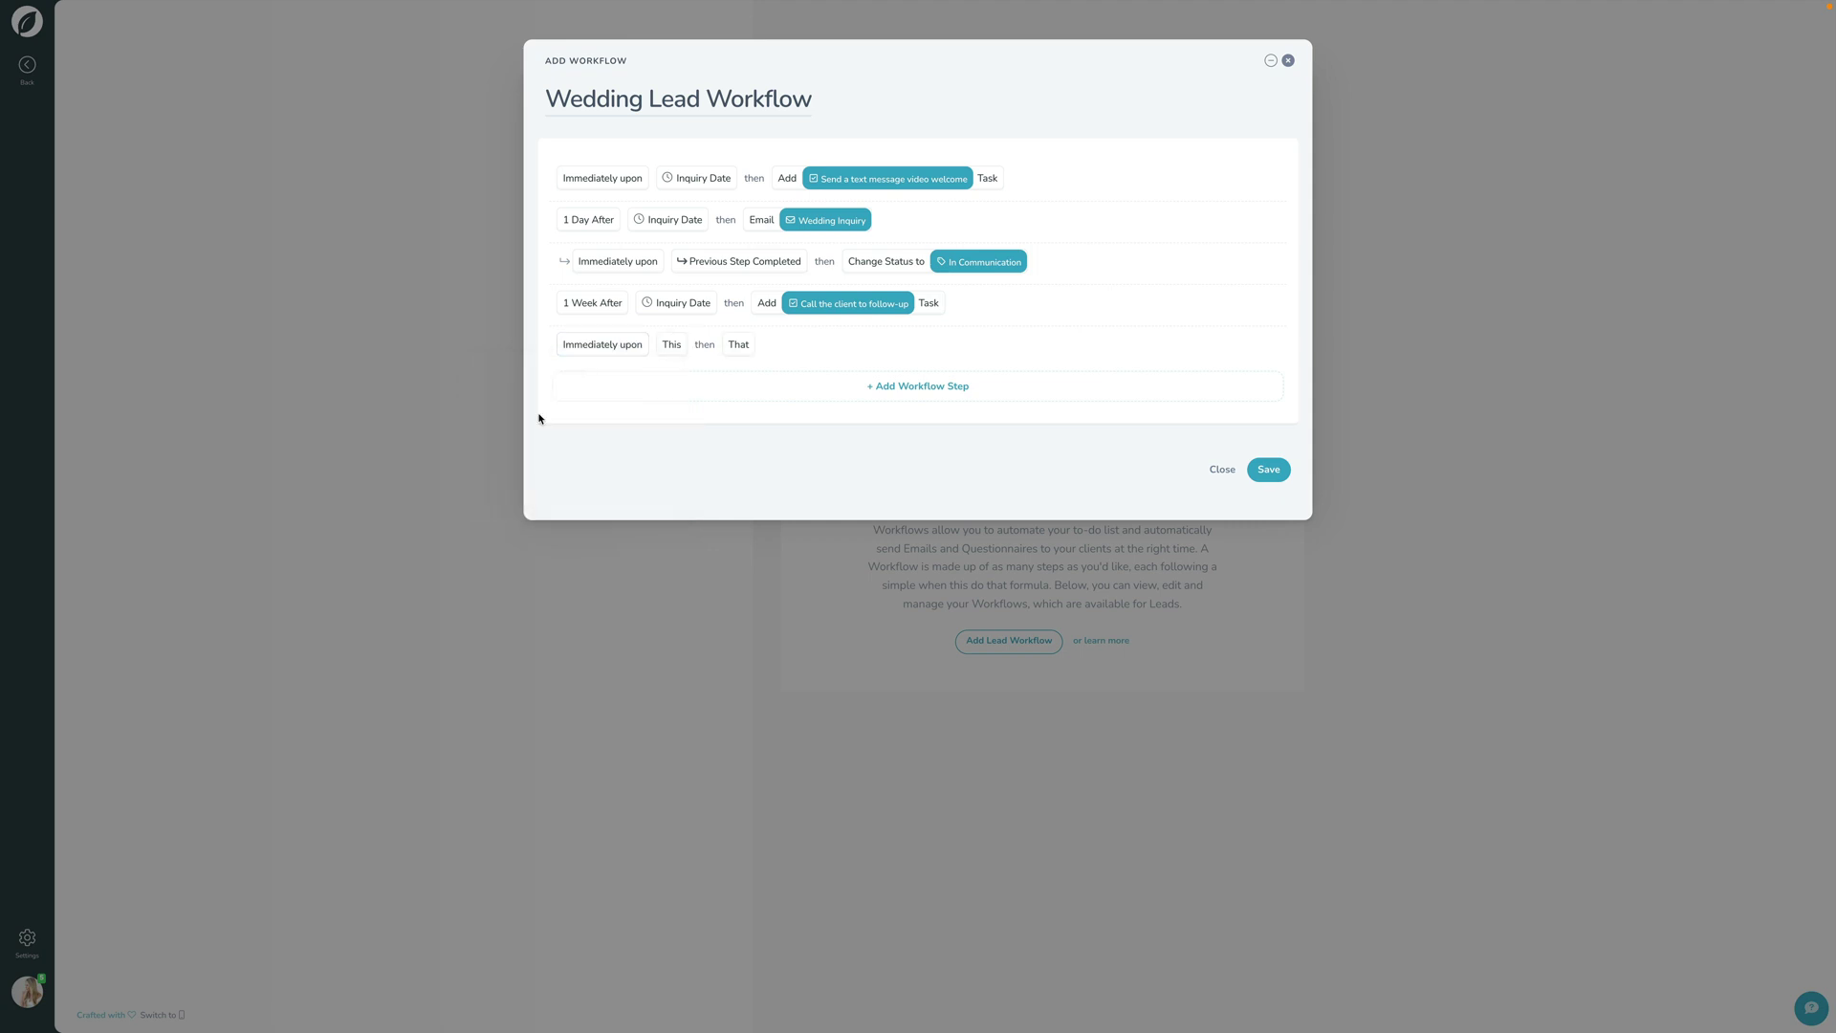
left_click(670, 344)
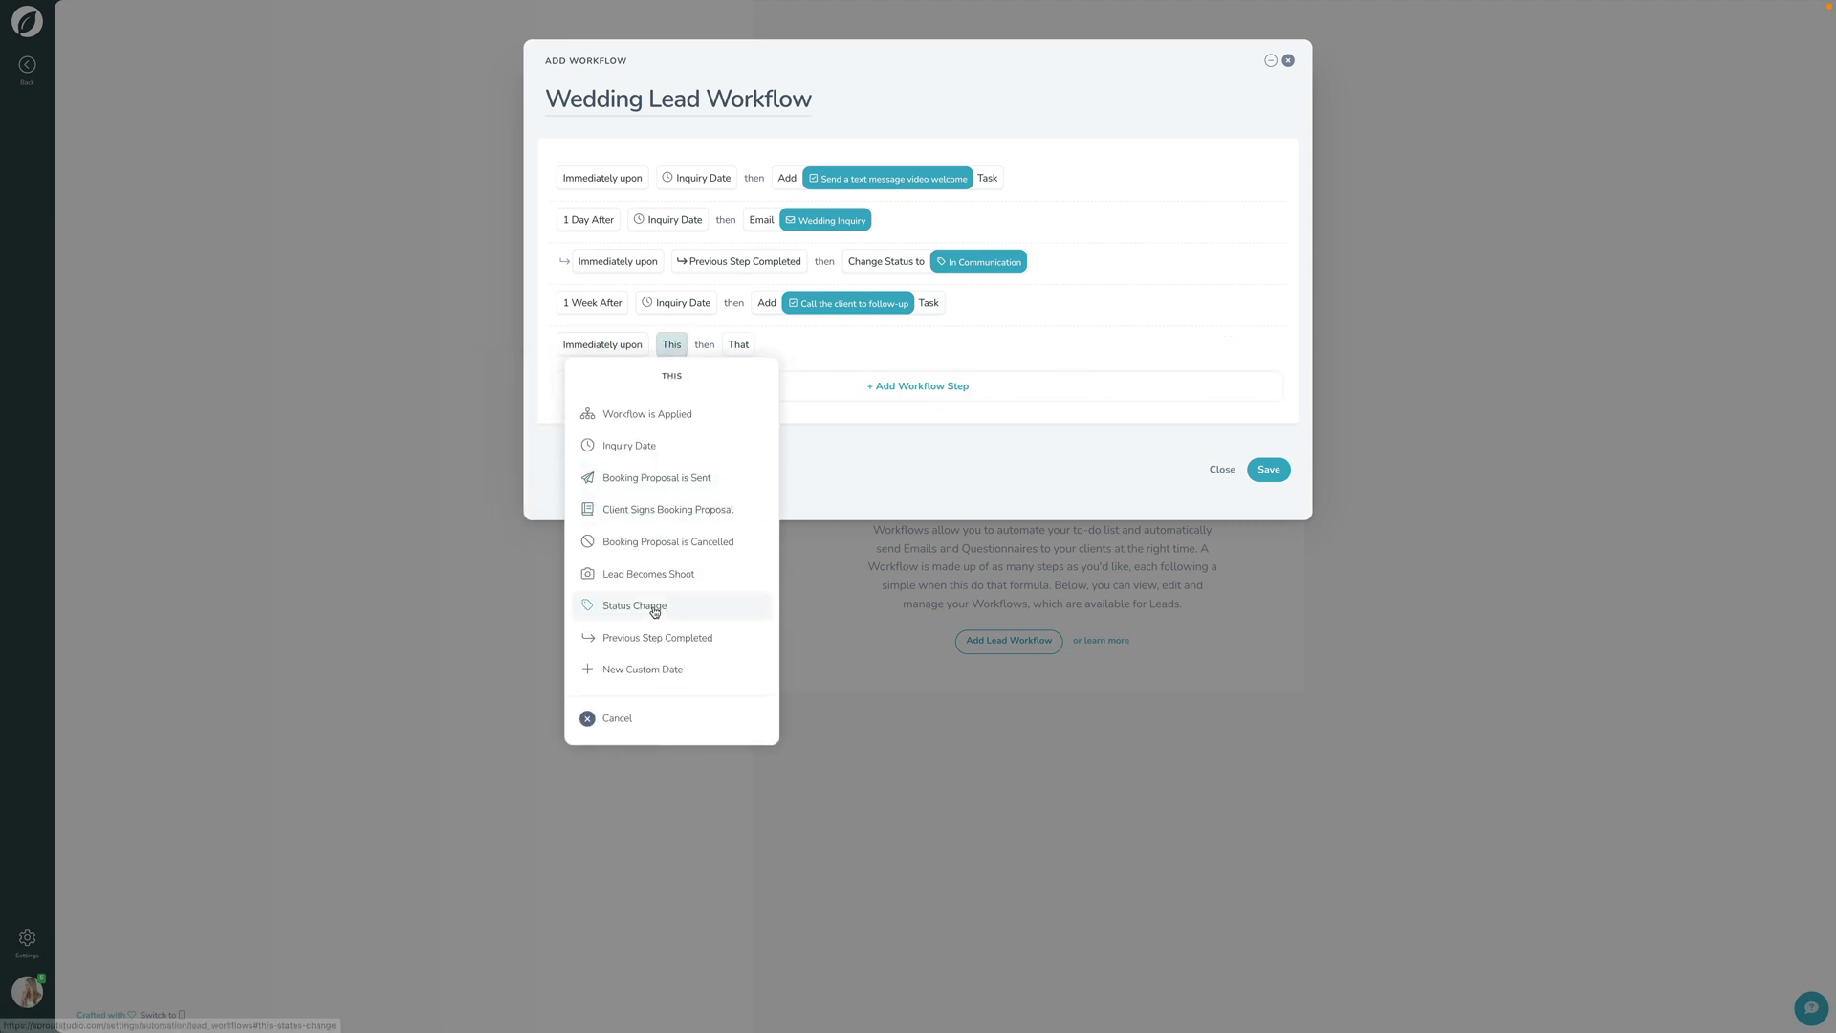
left_click(664, 478)
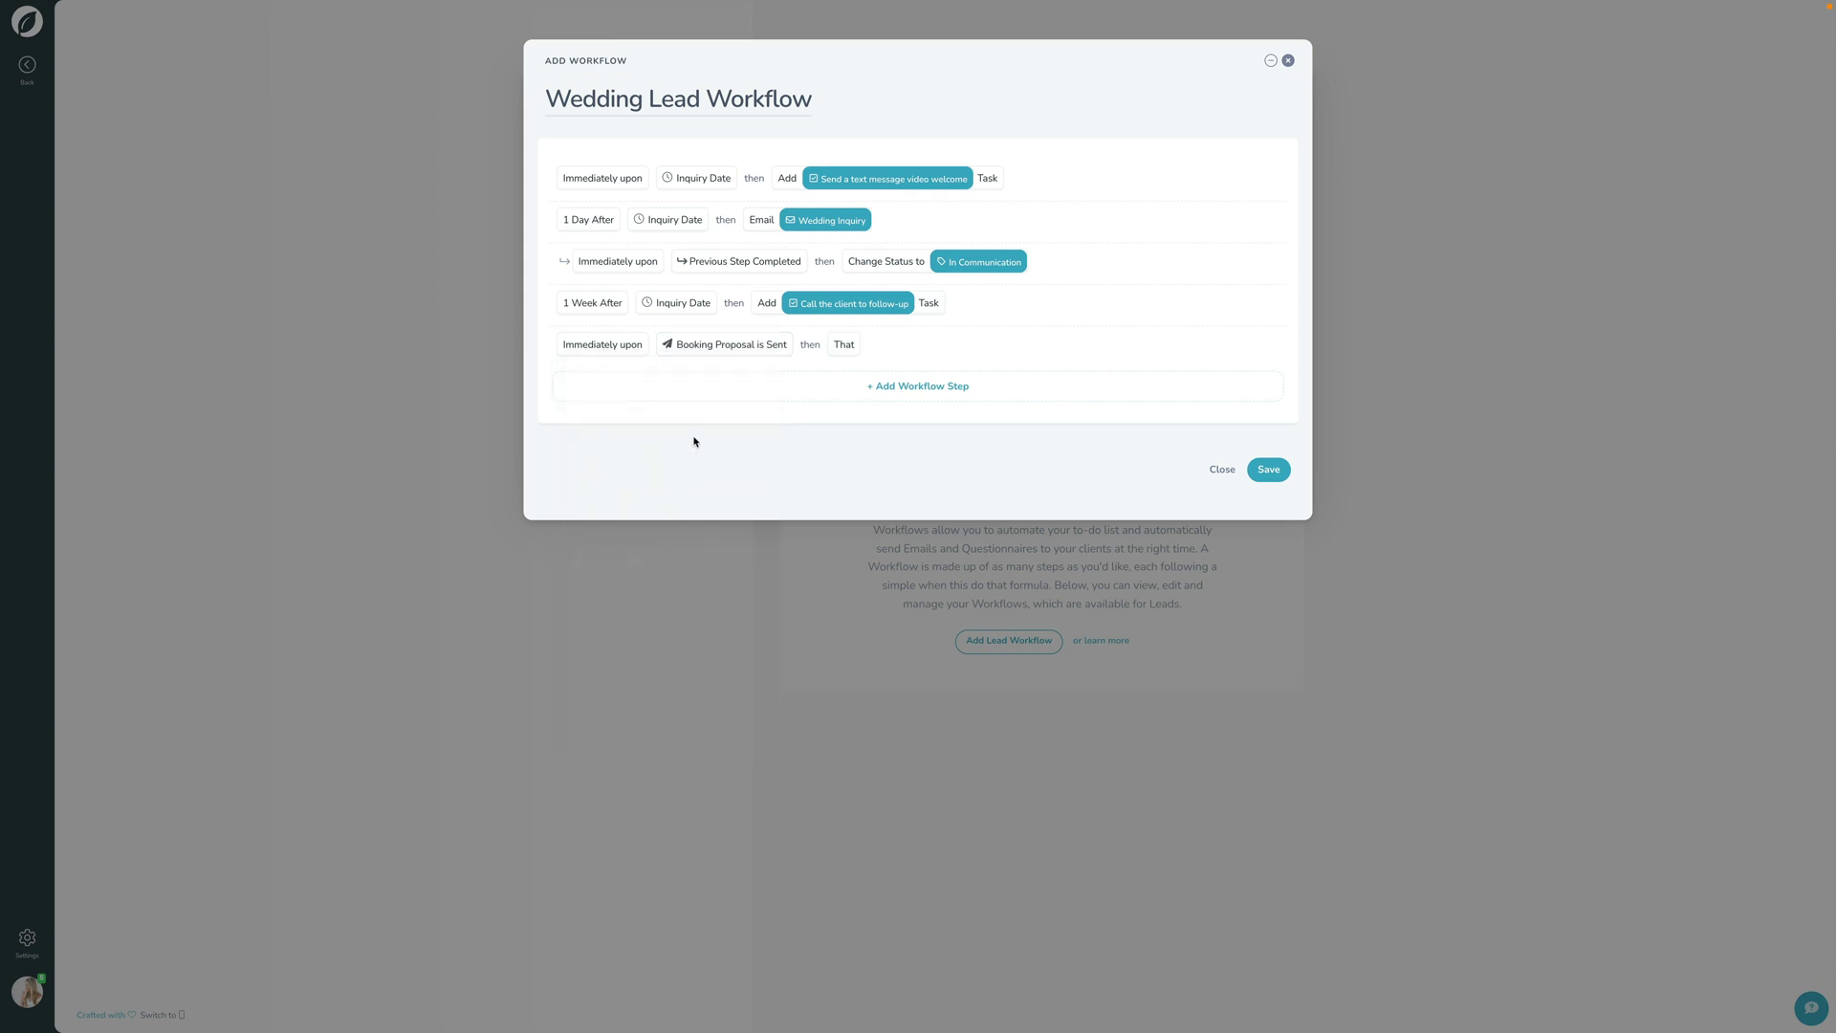
- Make the fifth workflow step change the shoot status to Booking and save the lead workflow
left_click(844, 344)
left_click(813, 509)
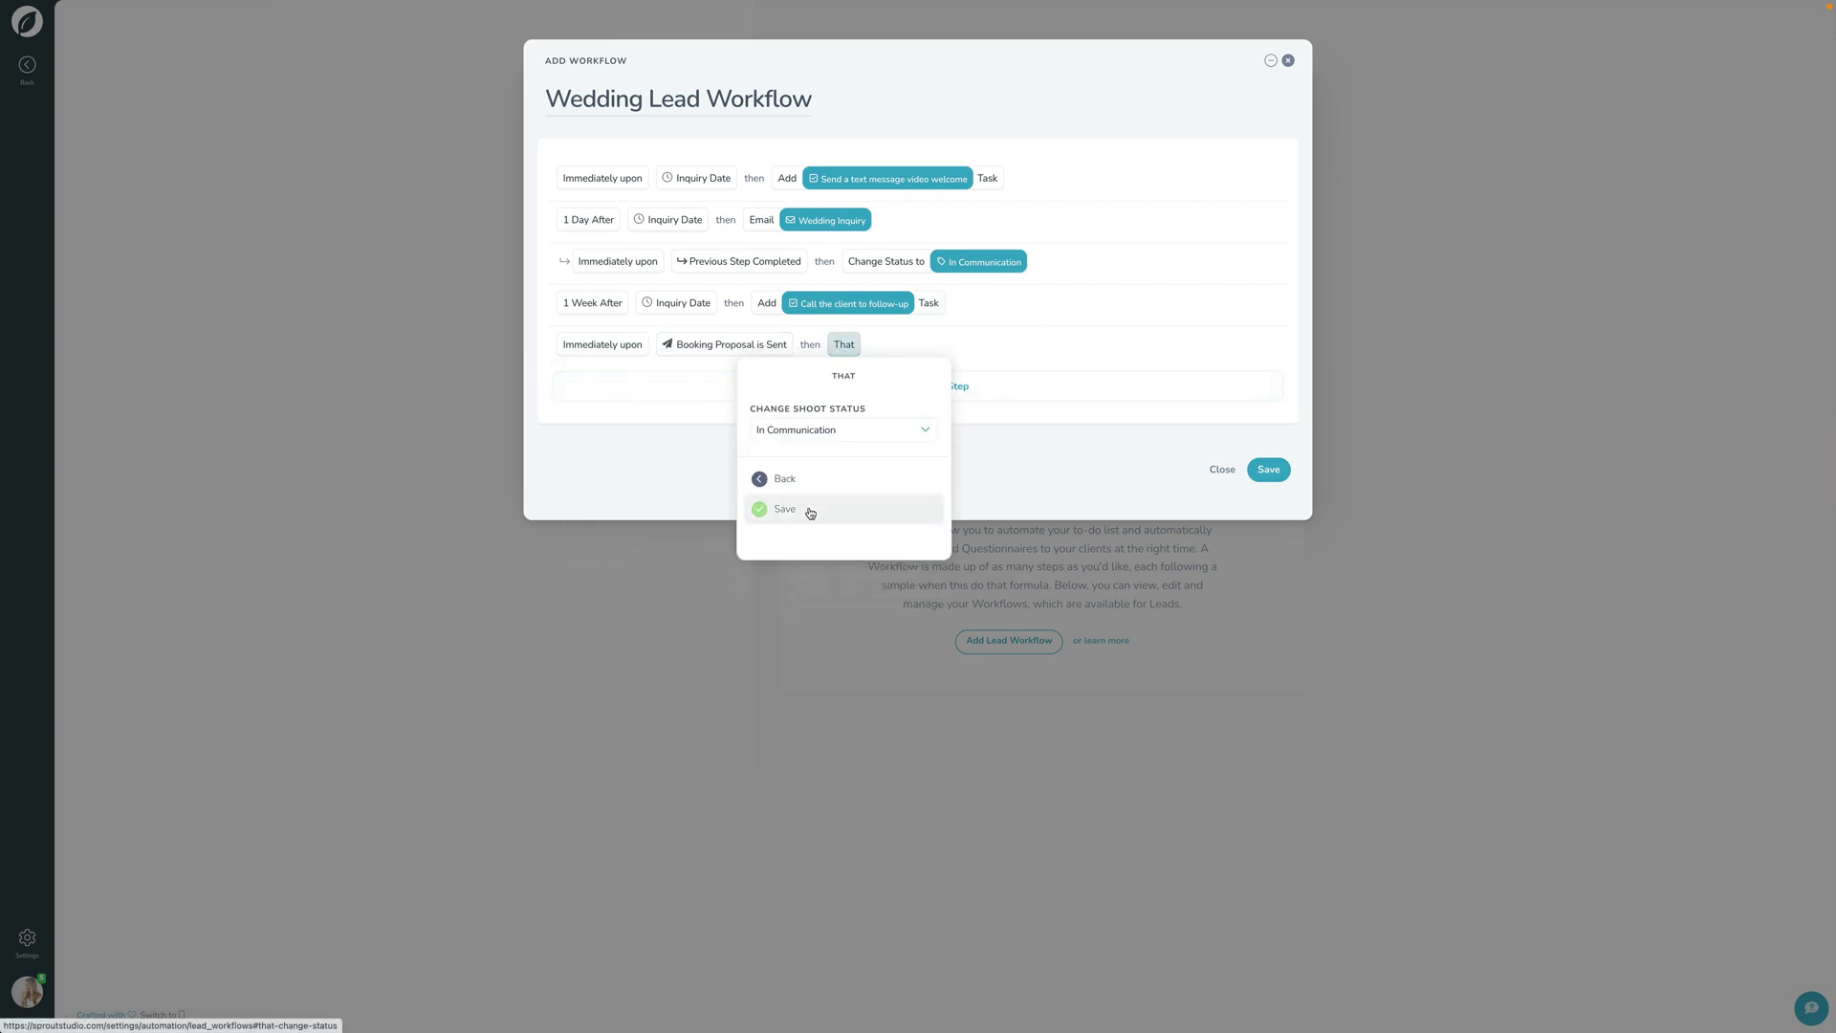
left_click(823, 431)
scroll(821, 555, "down", 3)
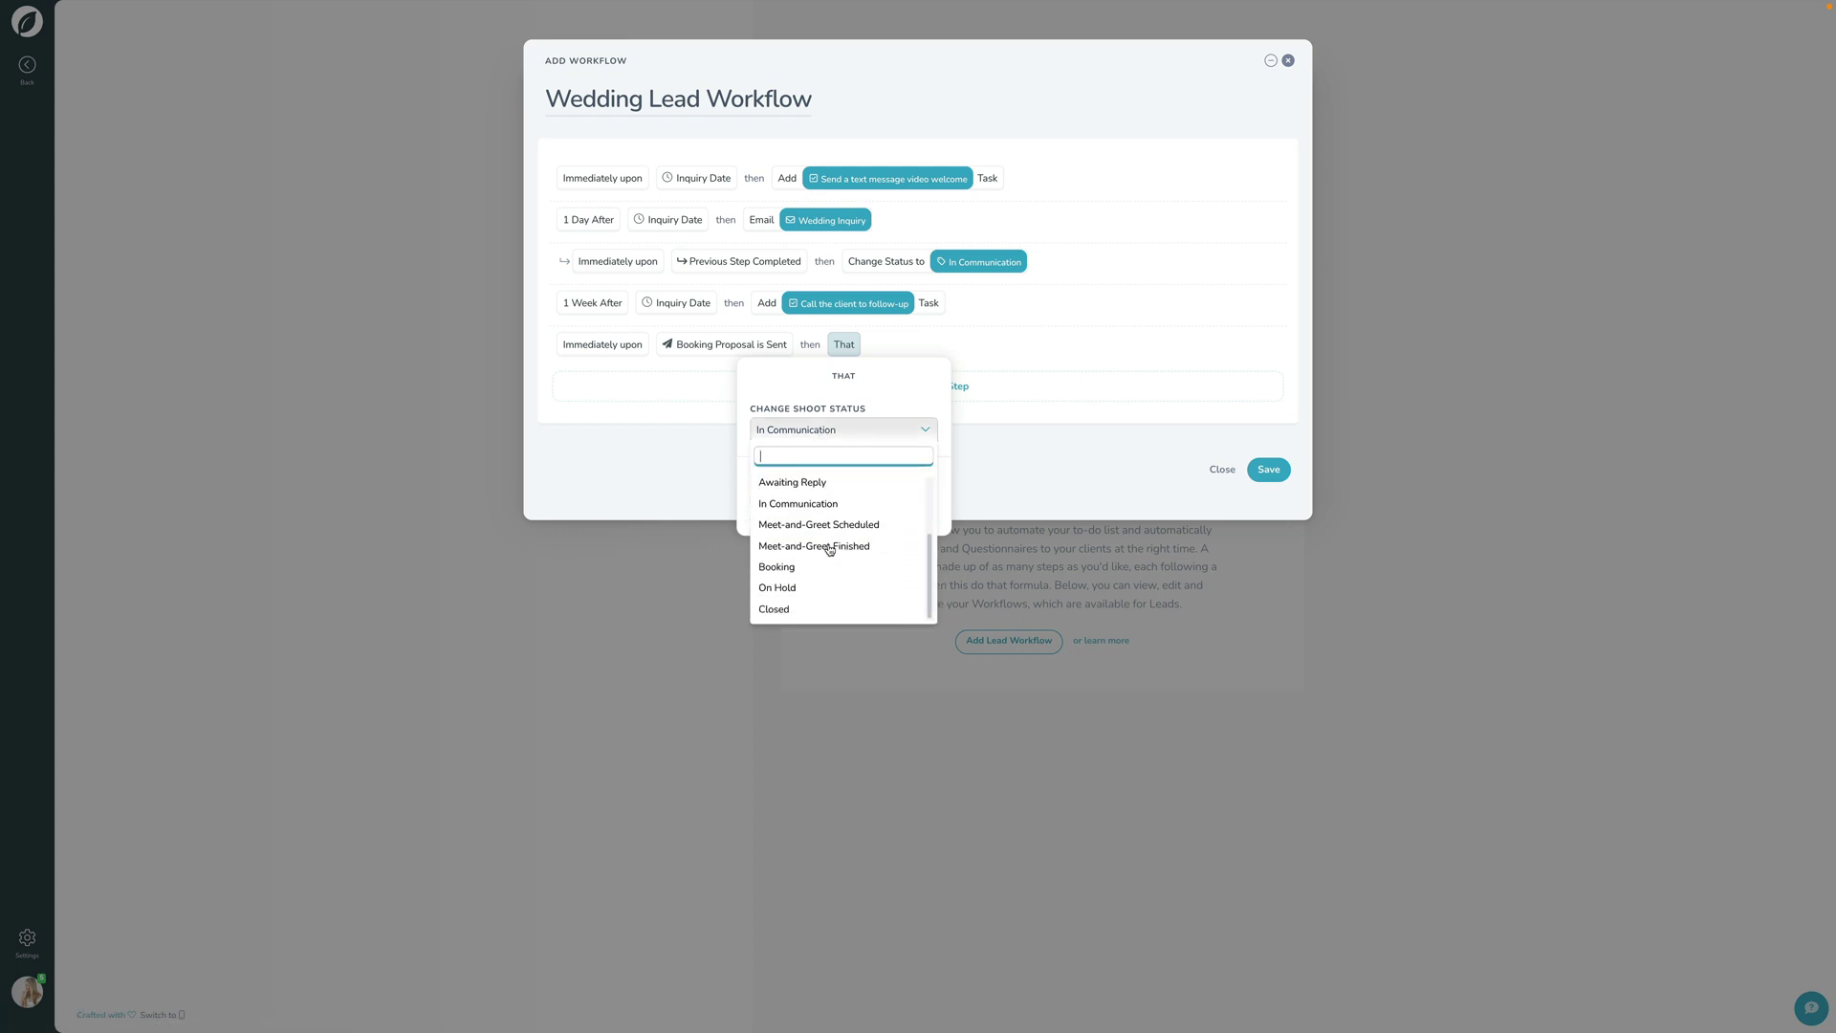
left_click(813, 568)
left_click(805, 520)
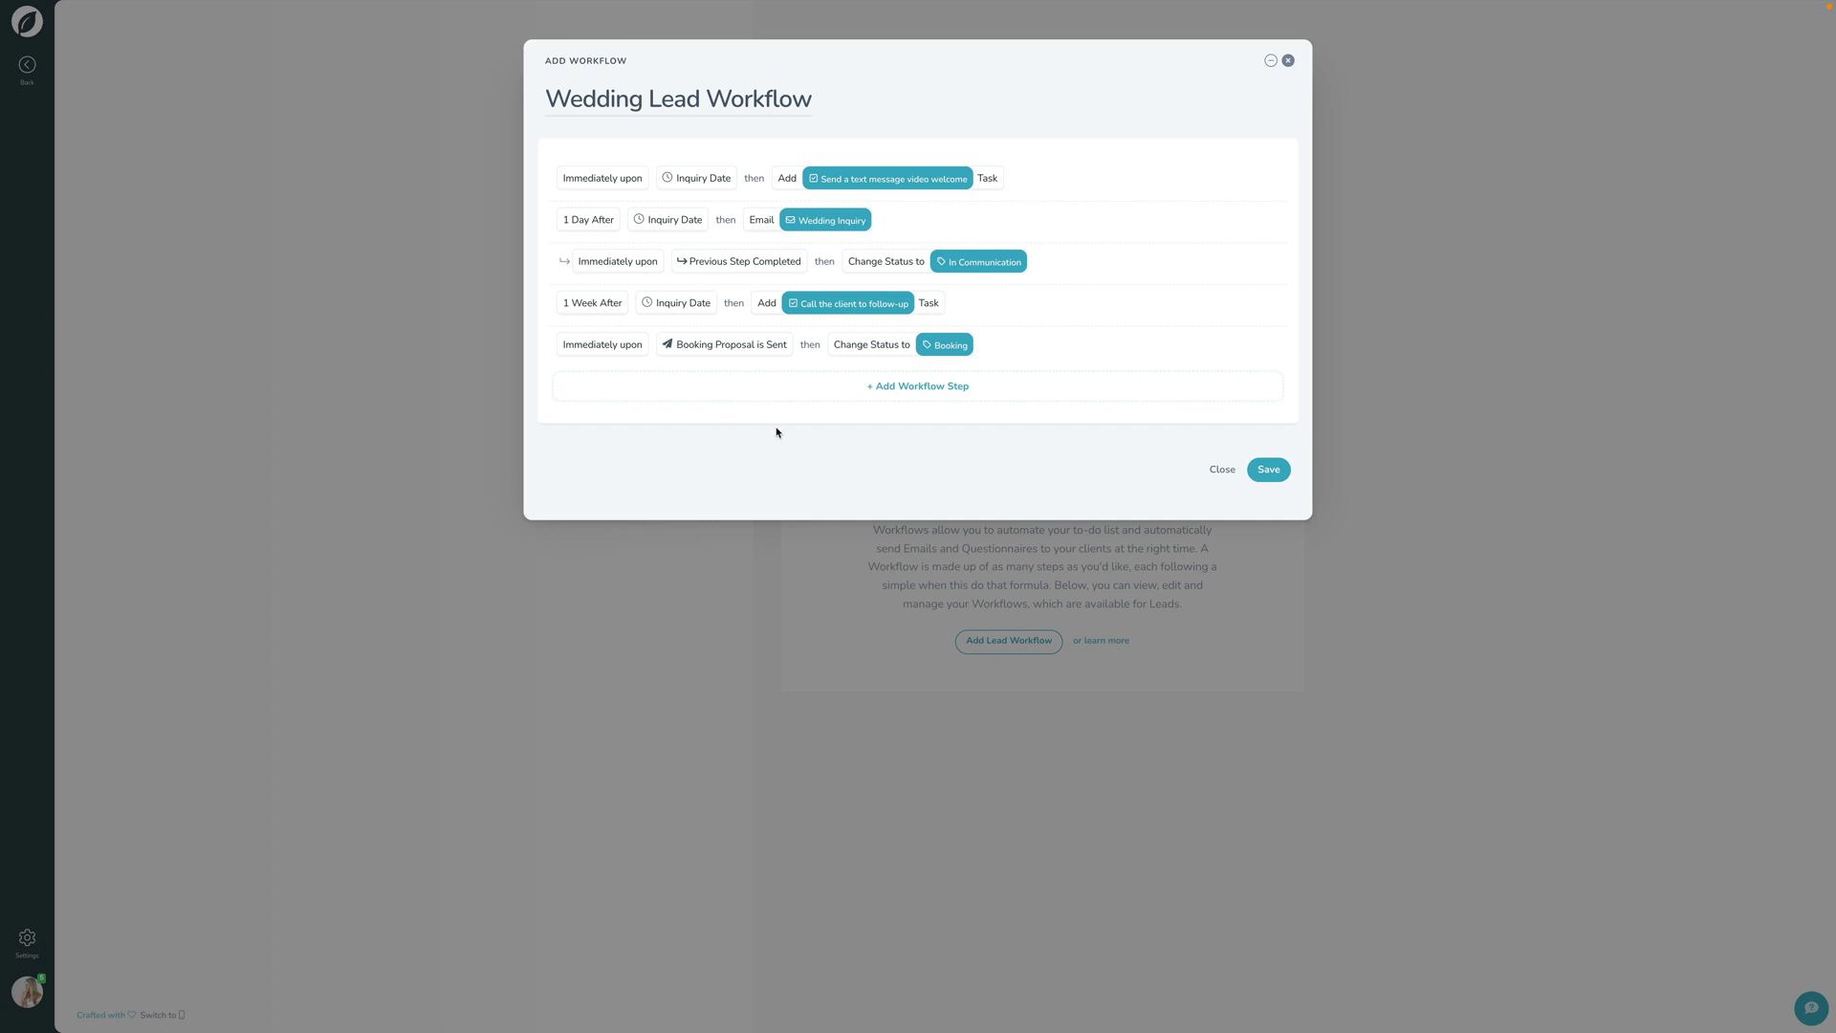
left_click(1266, 471)
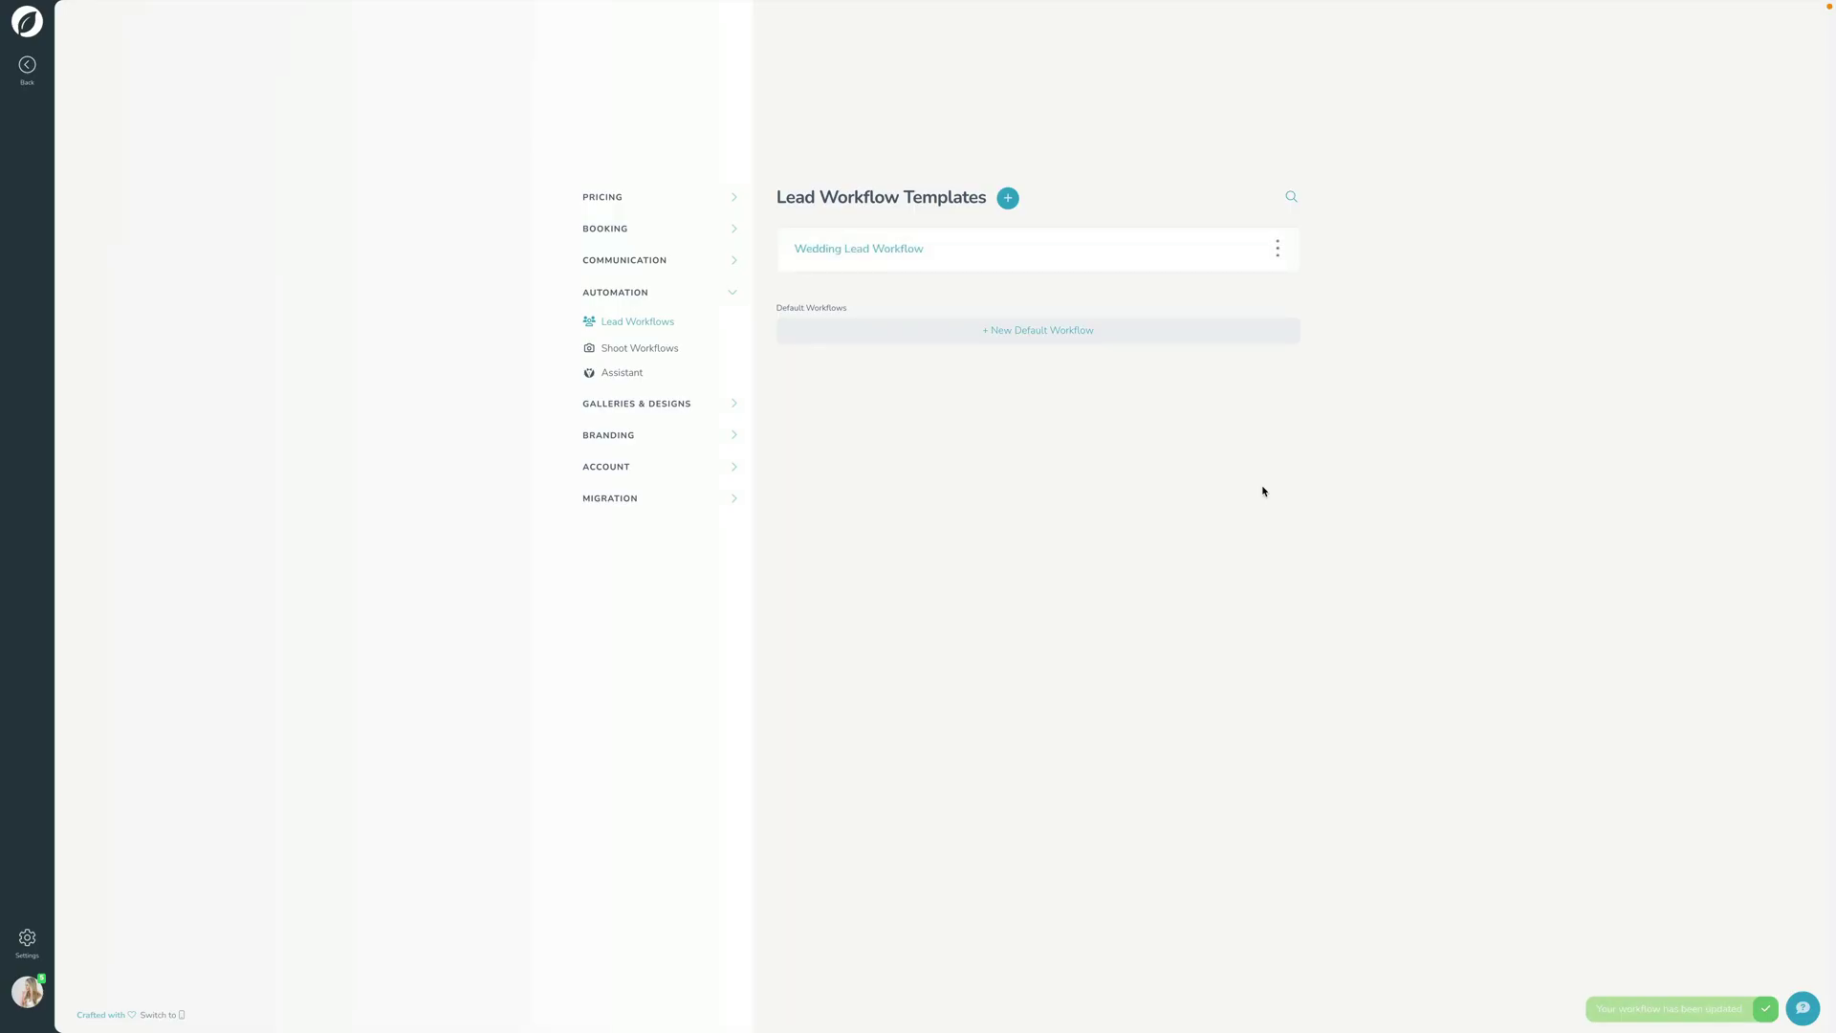
- Reopen the Wedding Lead Workflow template, examine the controls for editing its steps, and save it
left_click(849, 248)
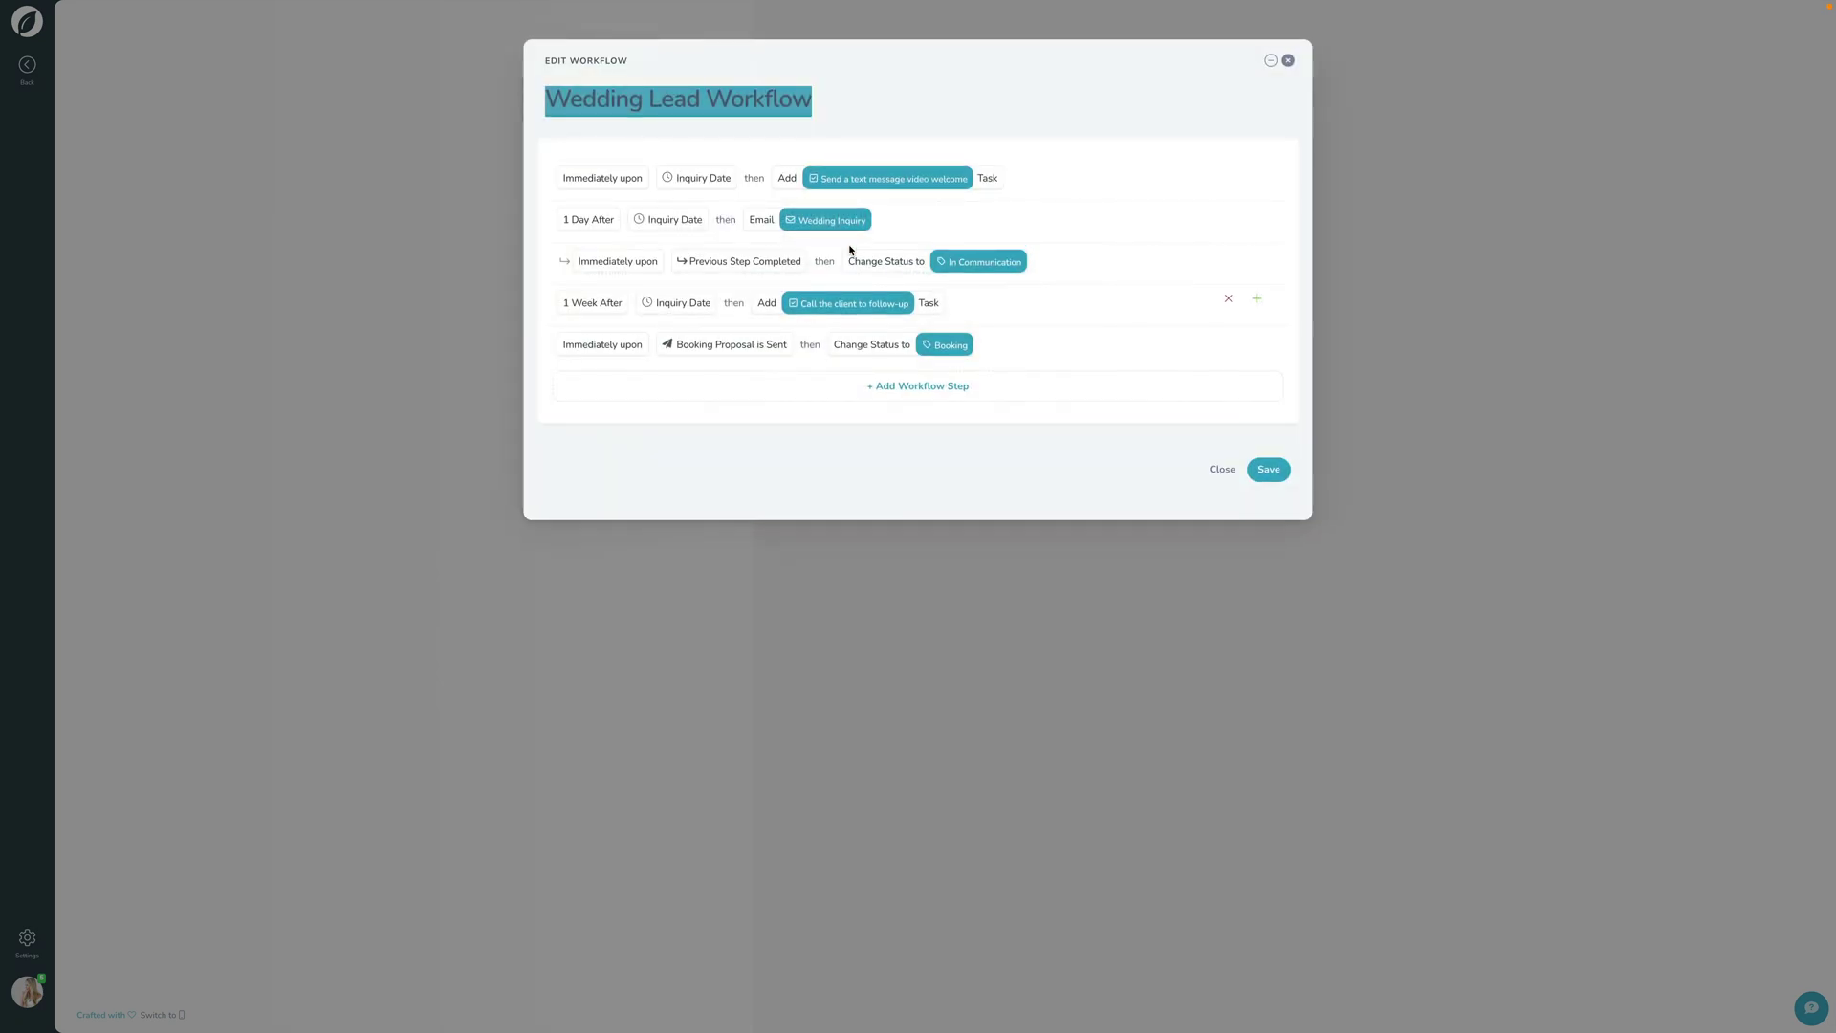
mouse_move(1230, 262)
left_click(1258, 260)
mouse_move(984, 227)
left_mouse_down()
mouse_move(988, 299)
mouse_move(987, 217)
left_mouse_up()
left_click(1249, 475)
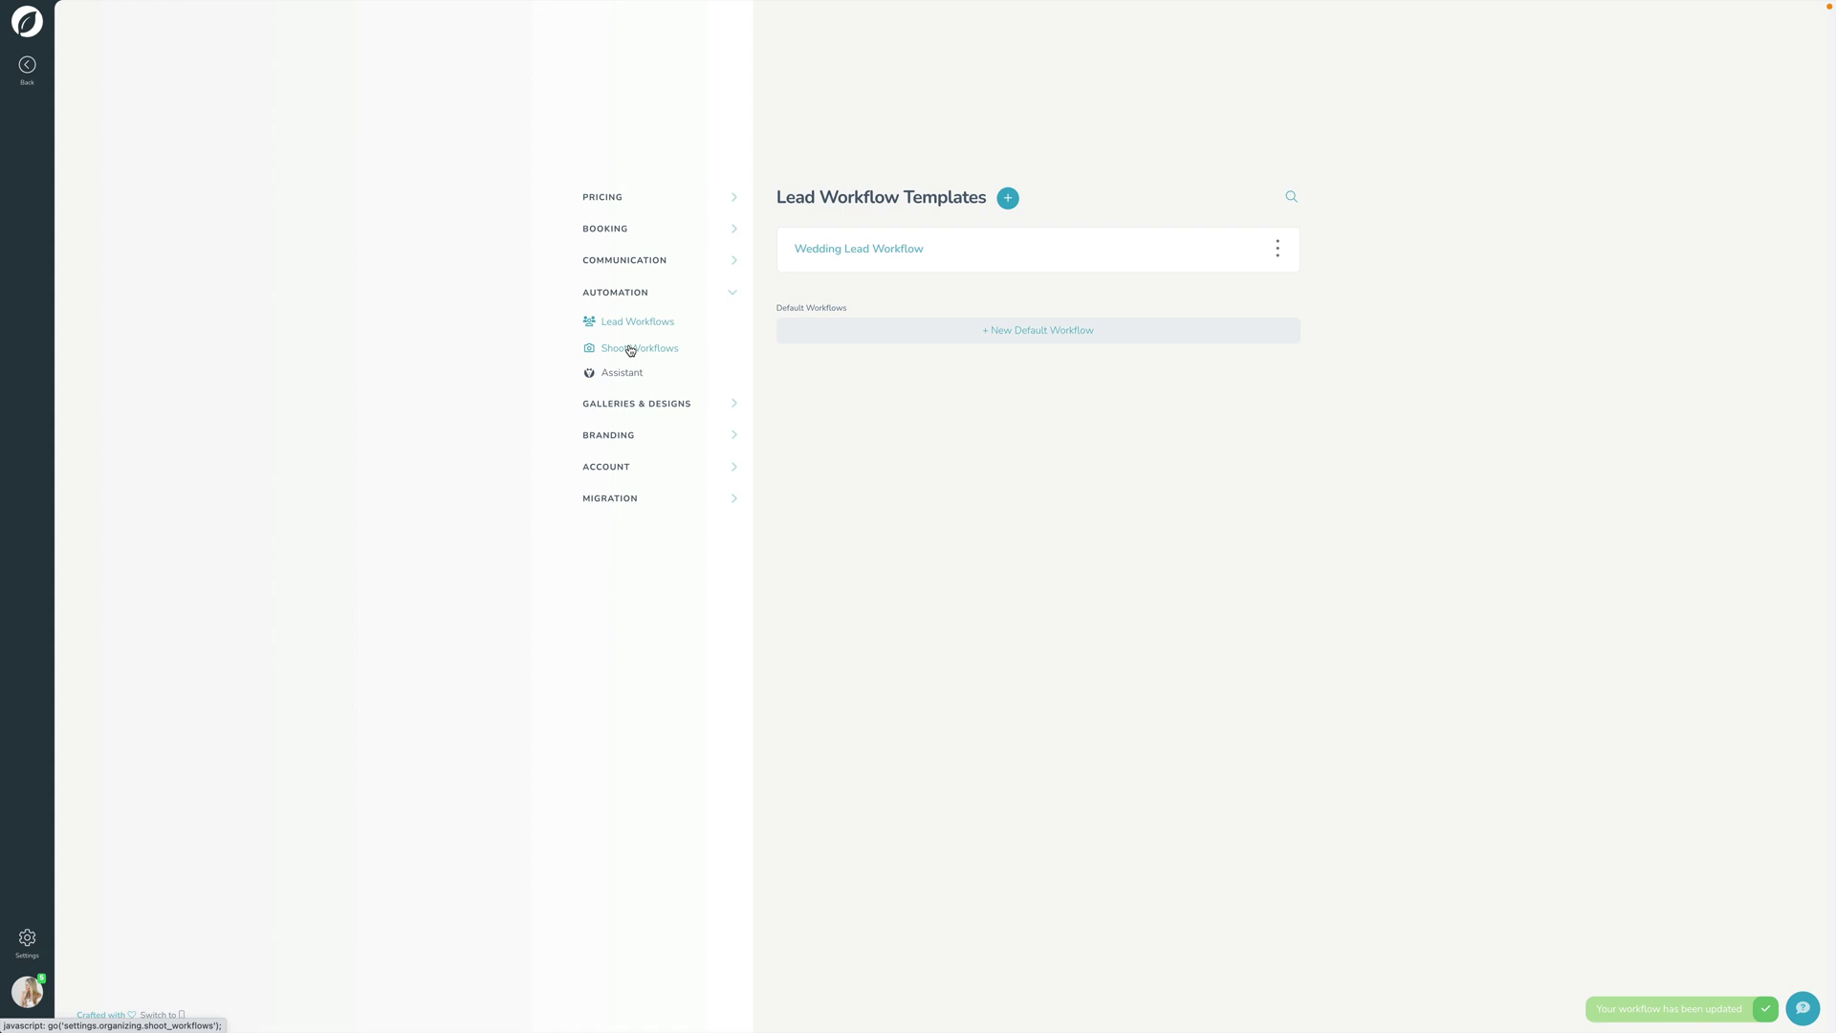
- Start a new shoot workflow template named "Wedding Shoot Workflow"
left_click(630, 350)
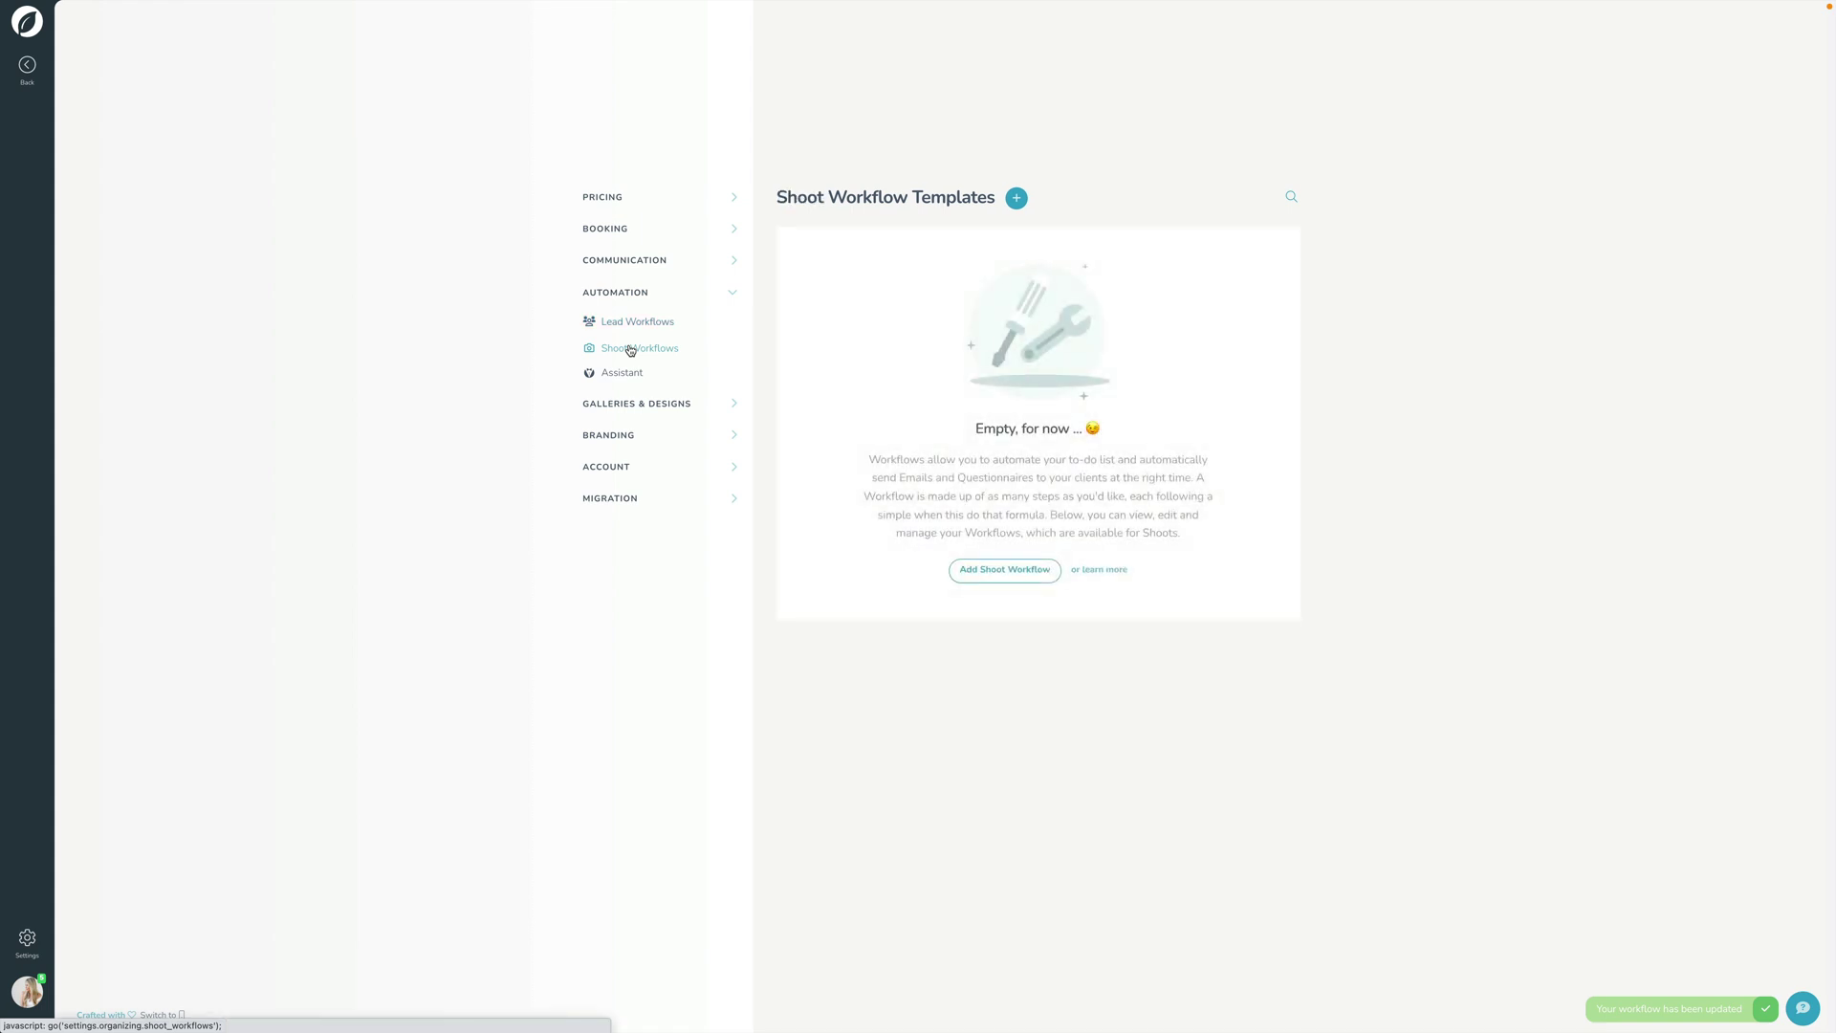
left_click(995, 569)
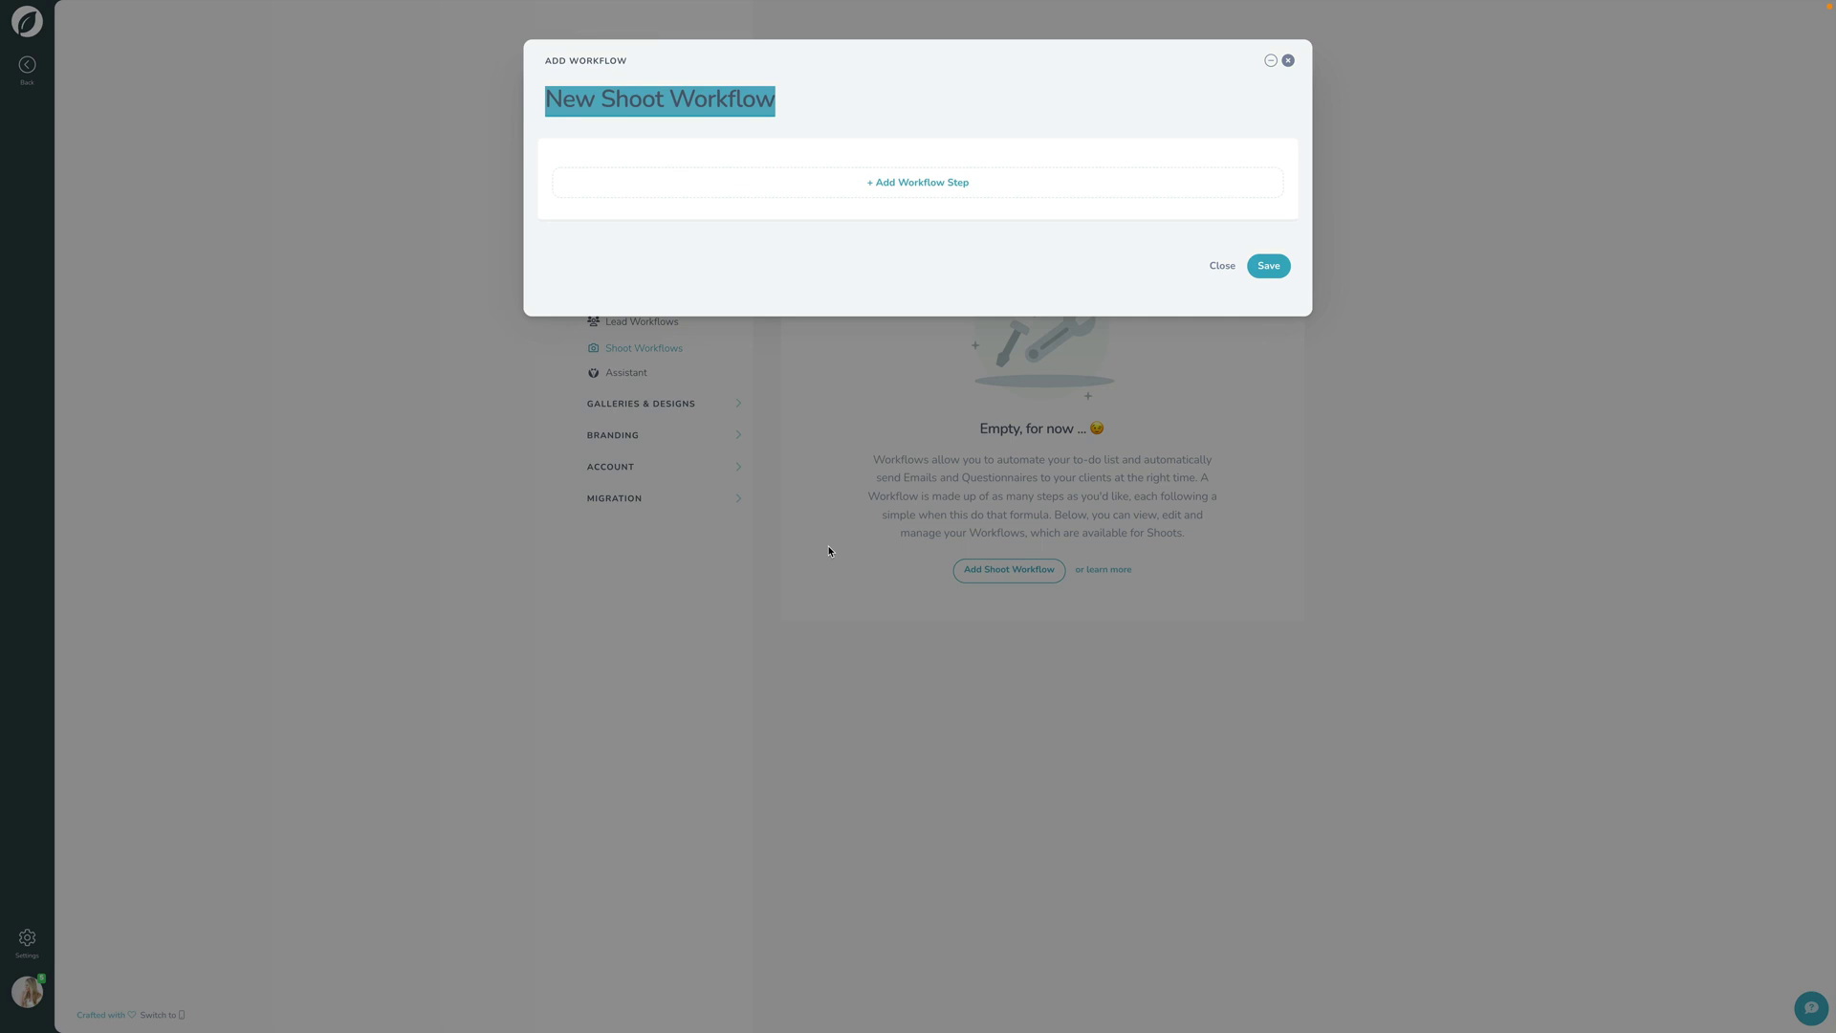
type("Wedding Shoot")
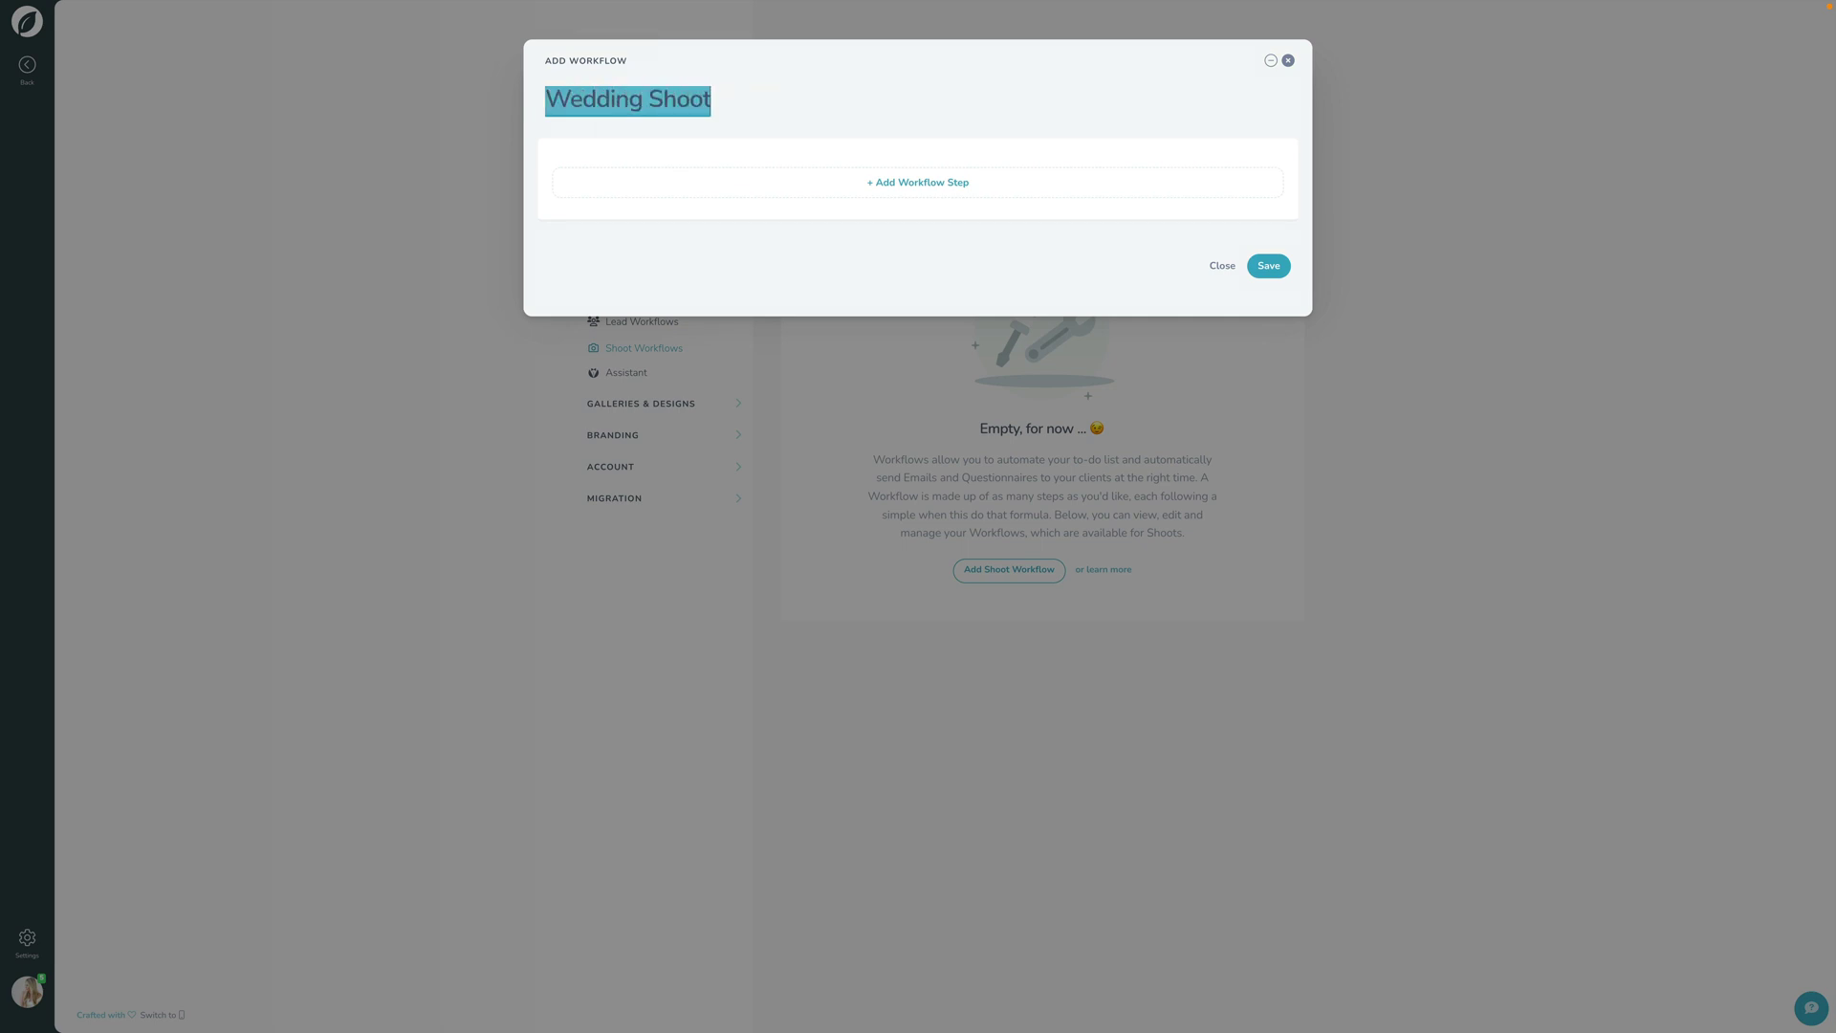
type(" Workflow")
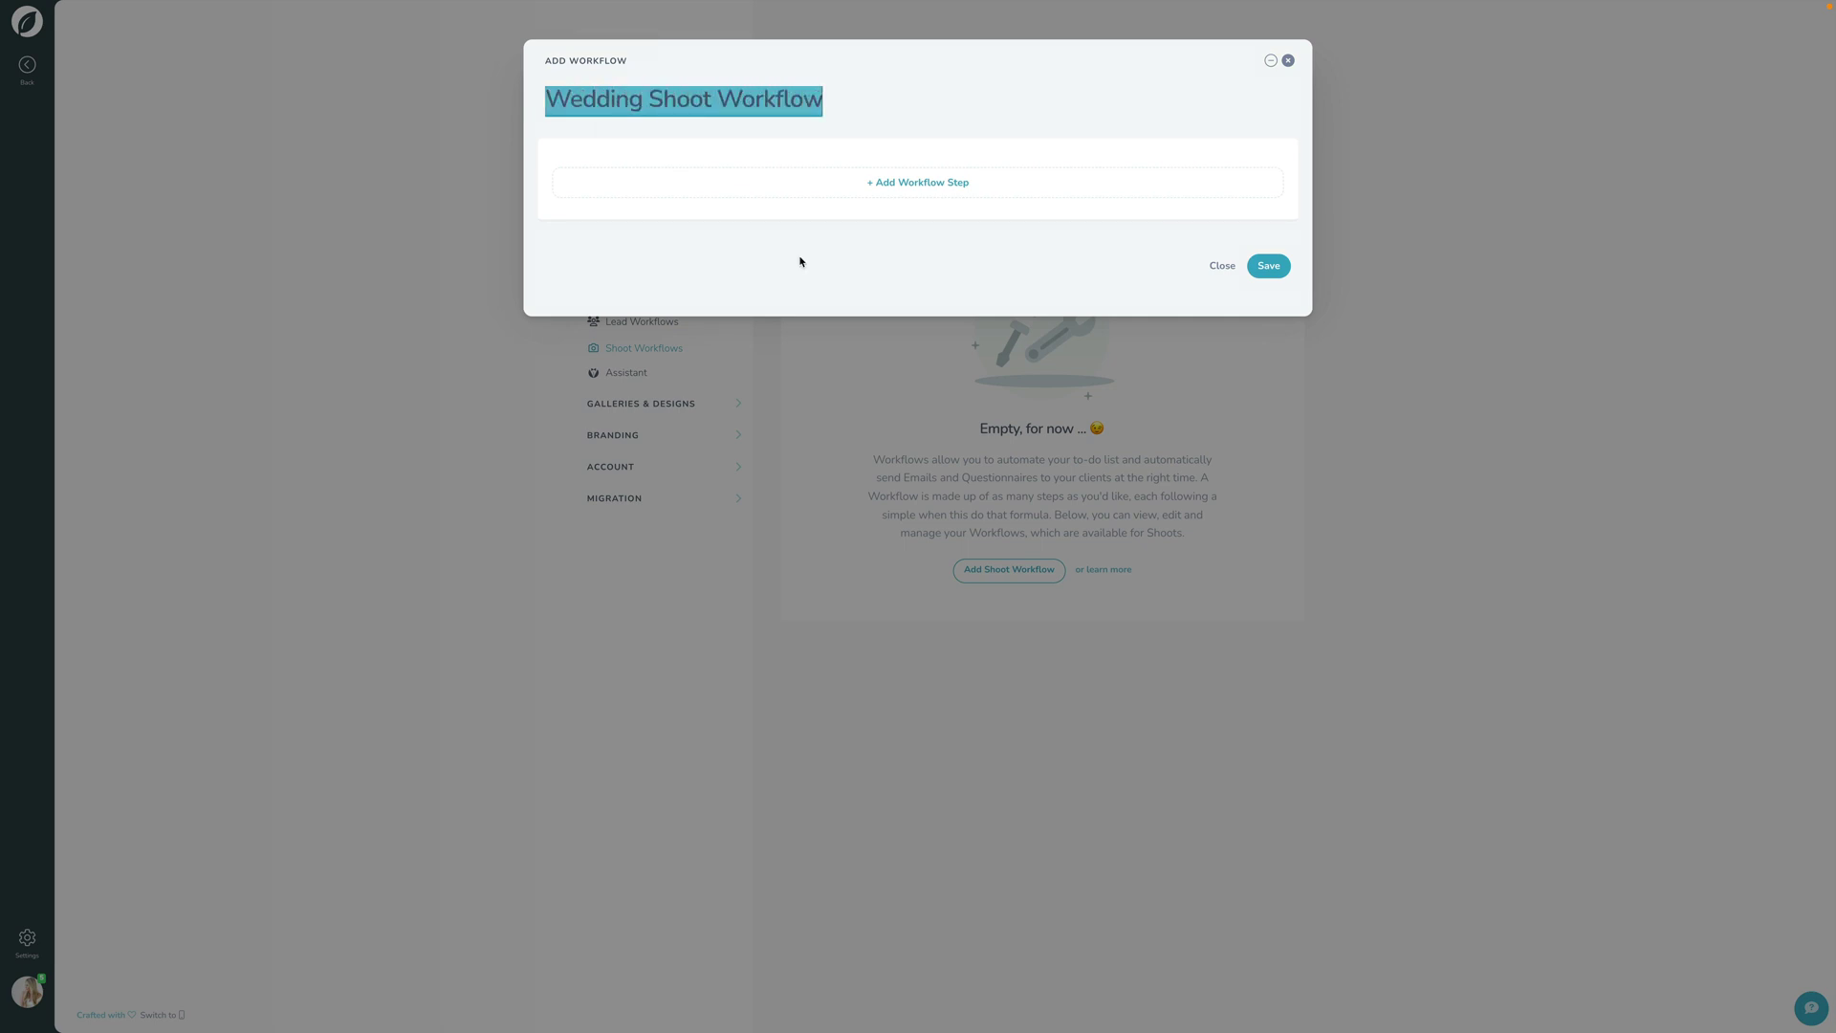
- Add a first step to the shoot workflow that triggers 1 day after the Booking Date
left_click(948, 182)
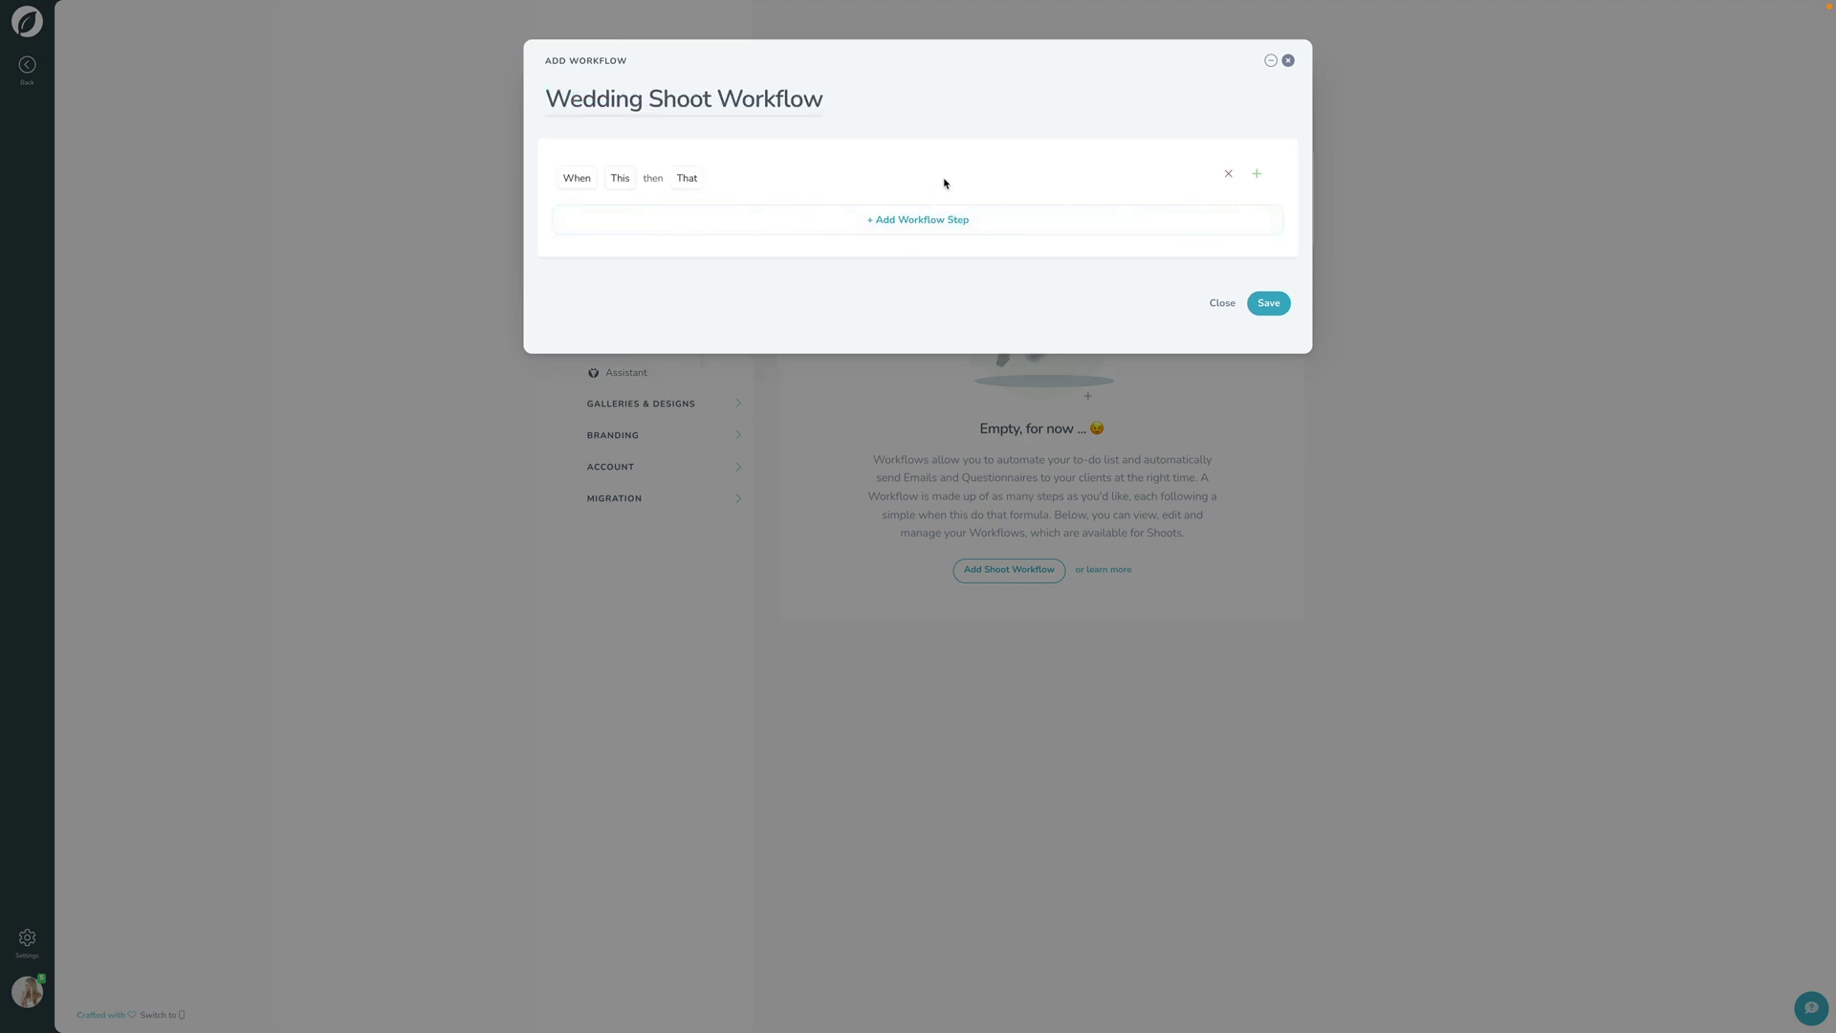
left_click(620, 178)
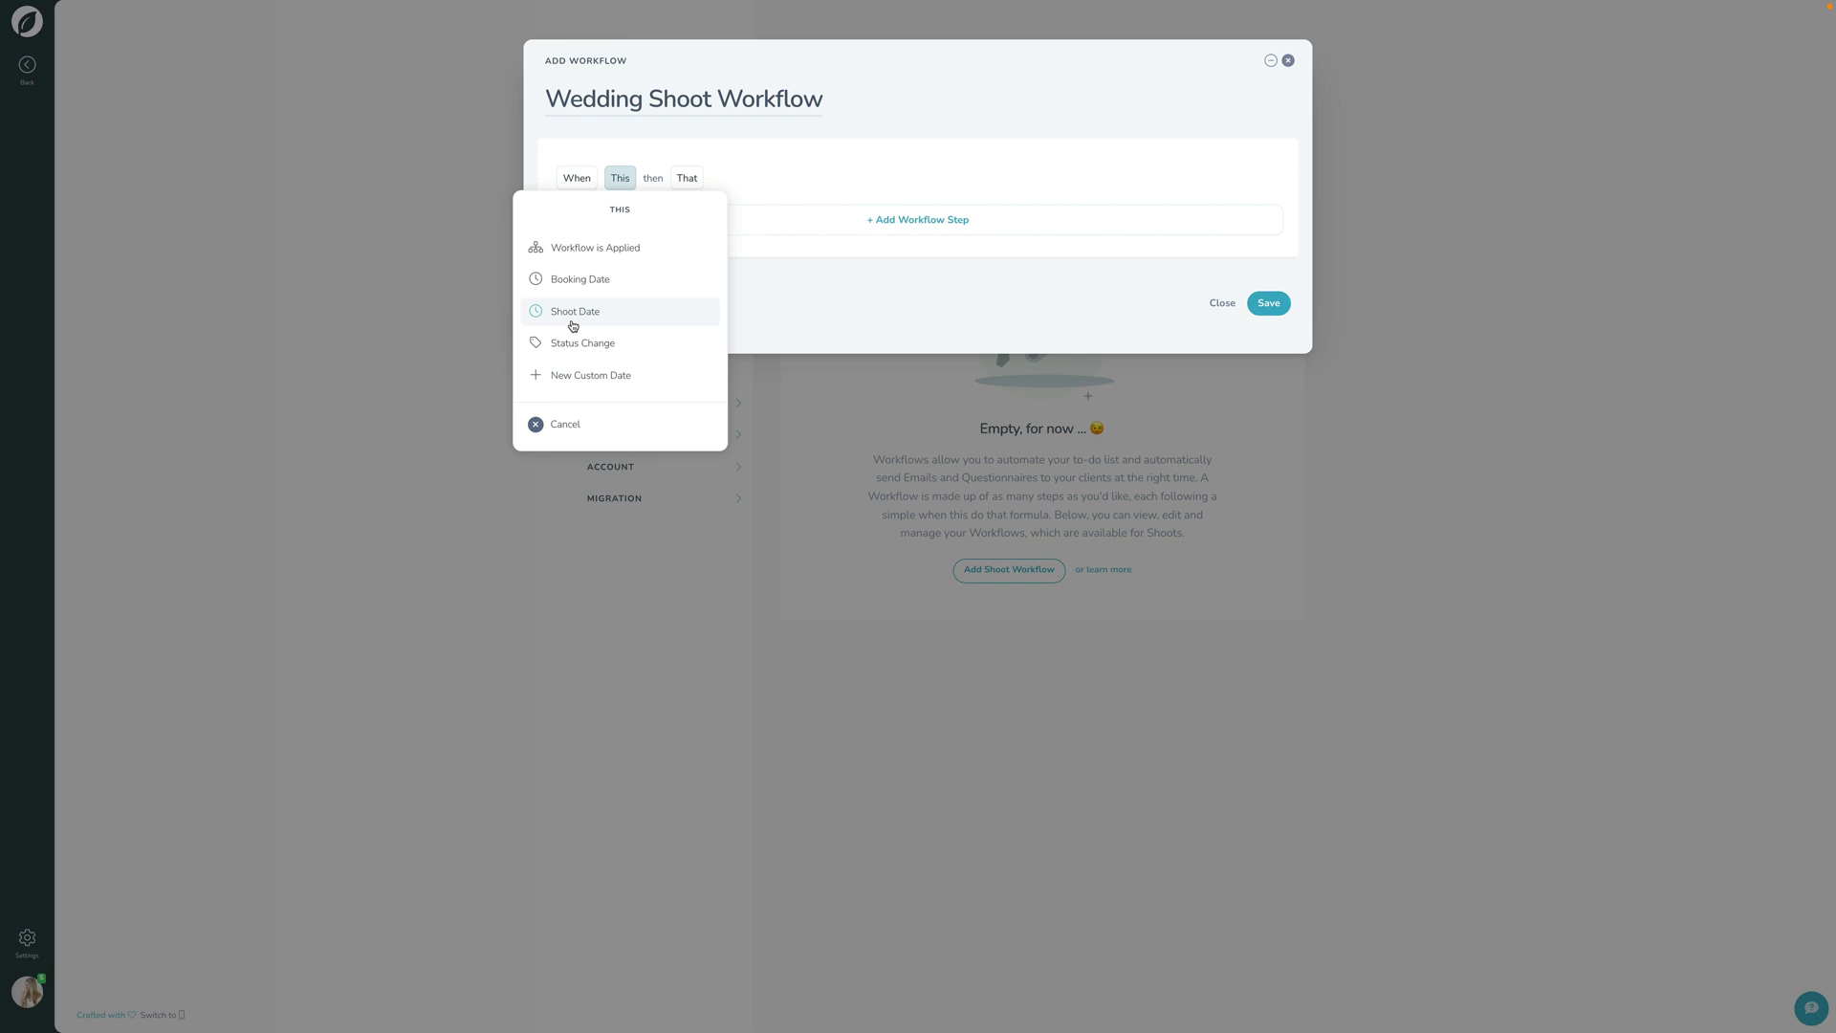
left_click(585, 281)
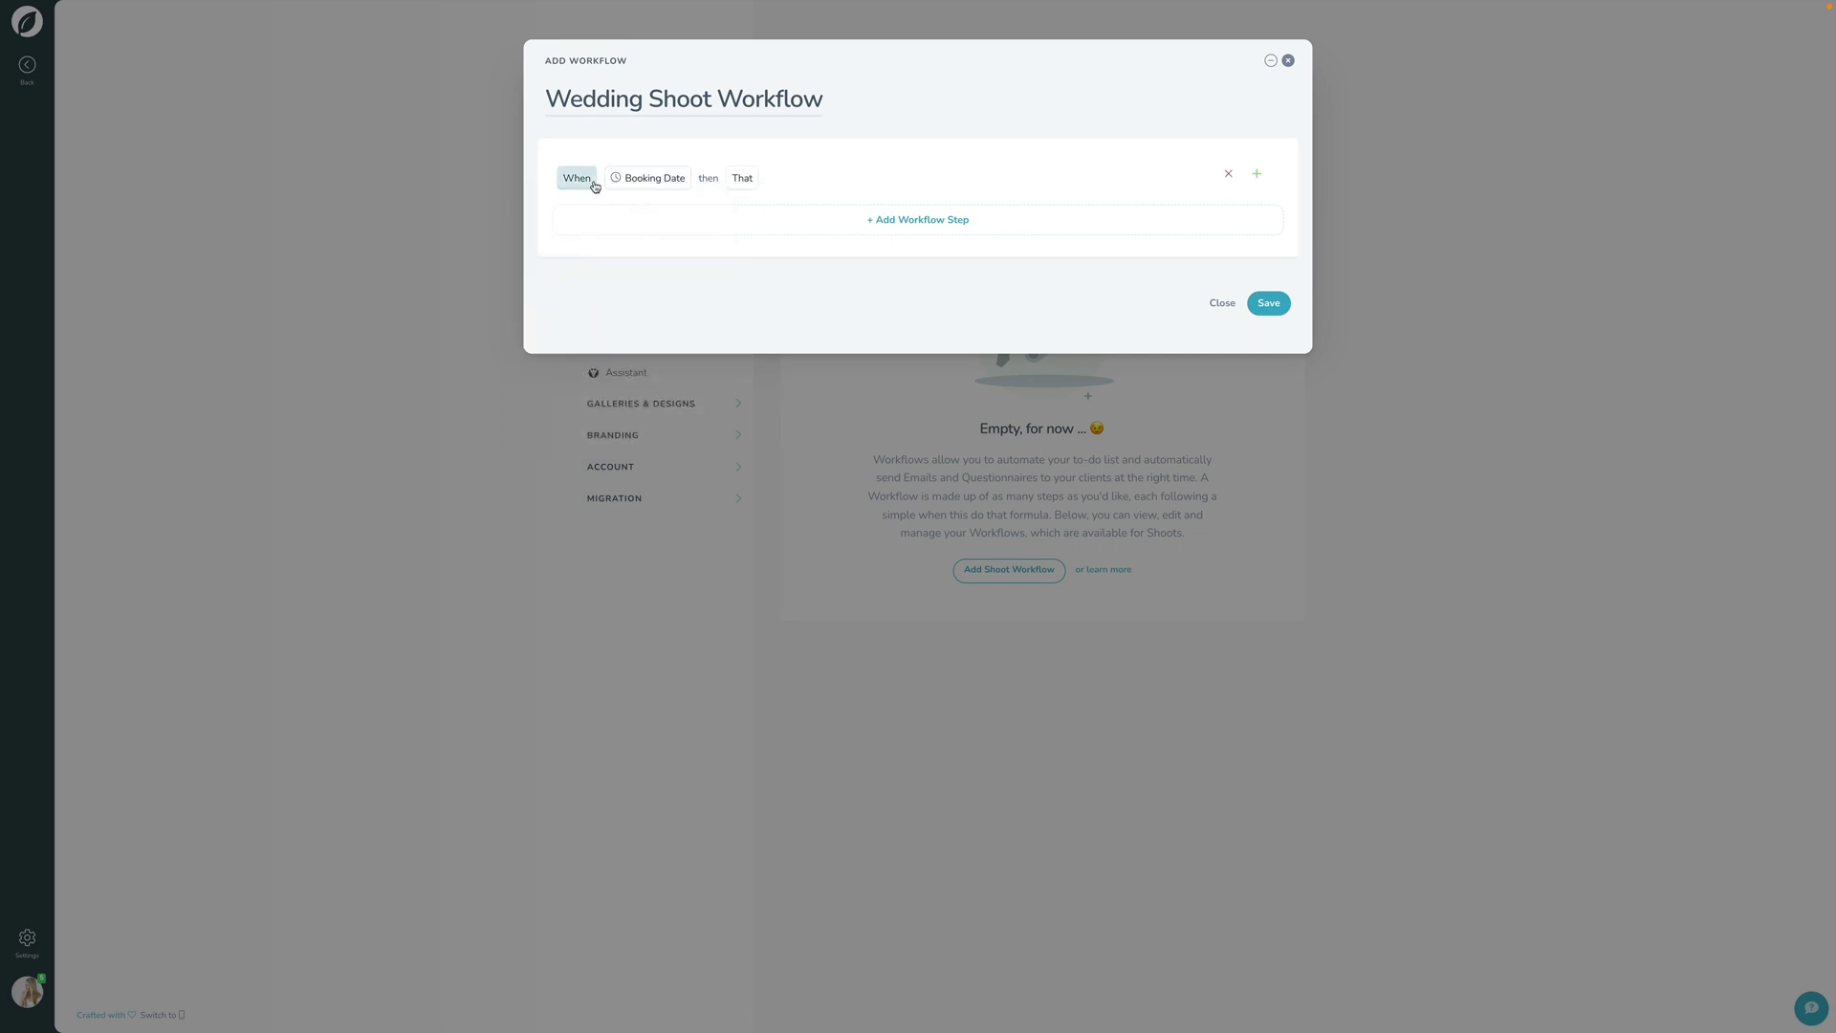
left_click(592, 183)
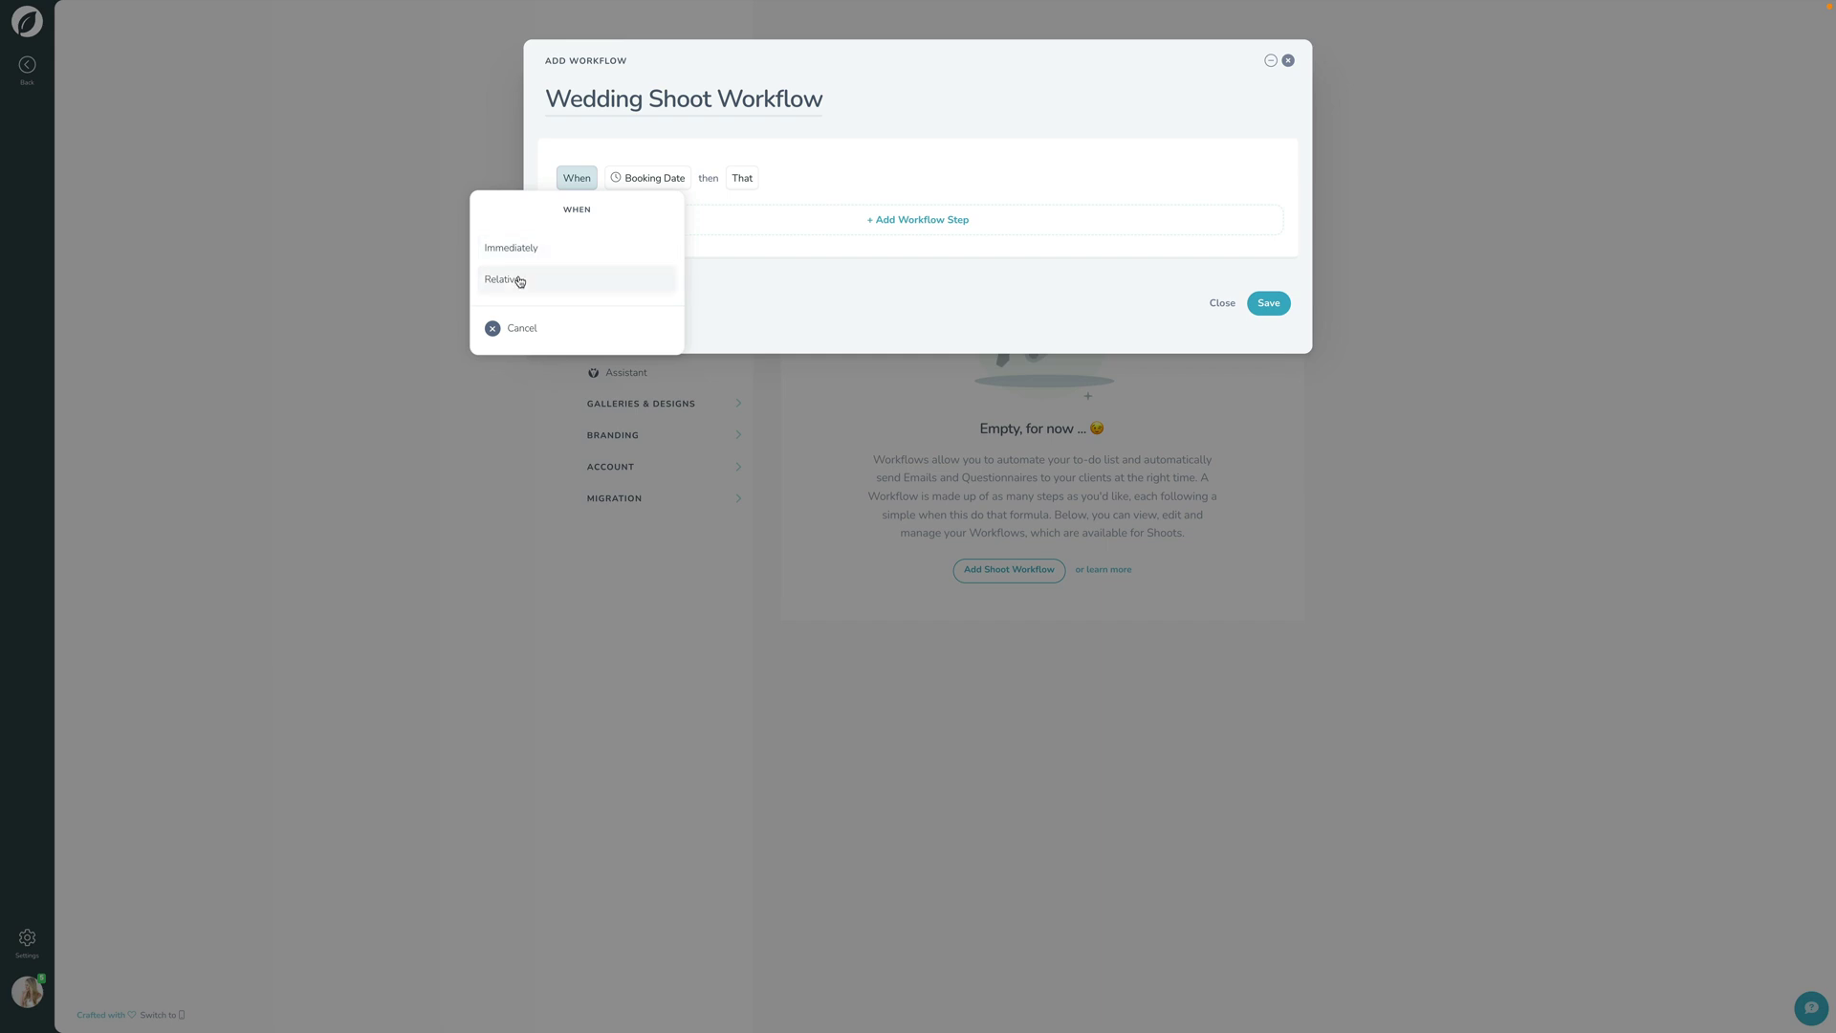
left_click(520, 280)
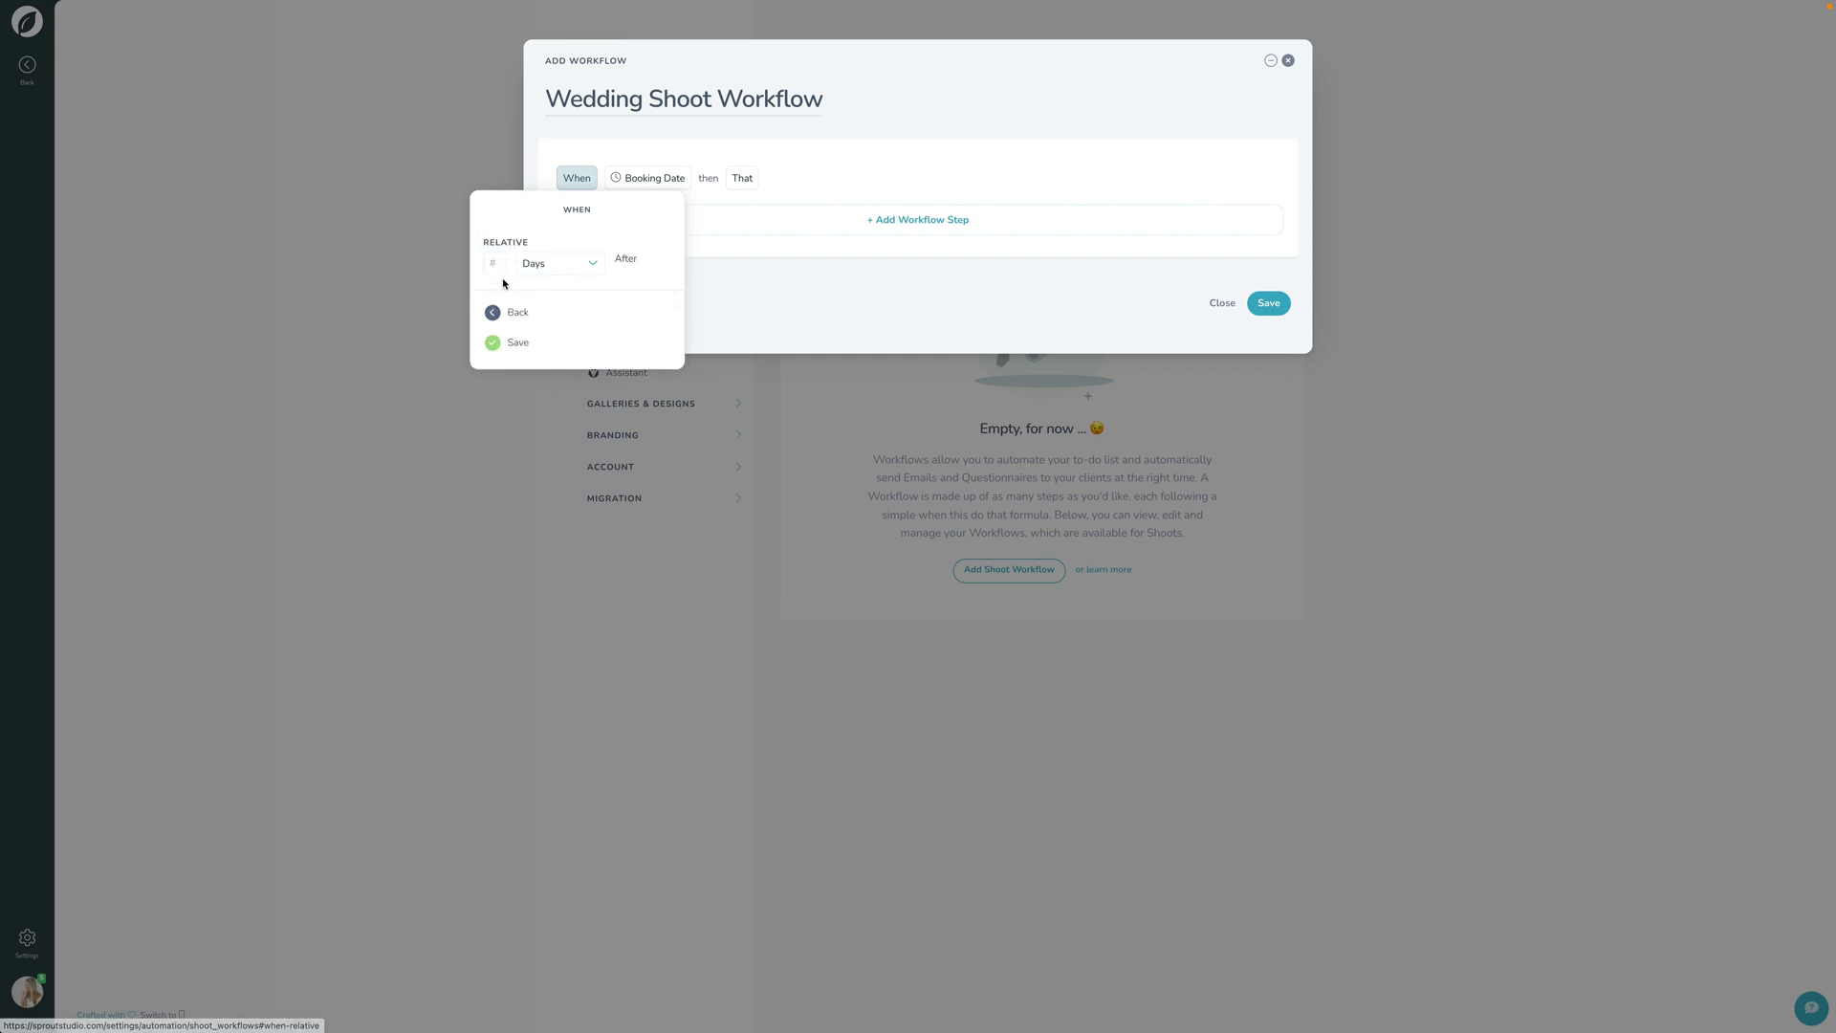
left_click(527, 343)
- Make the shoot workflow's first step create the to-do task "Send thank-you card in the mail"
left_click(765, 179)
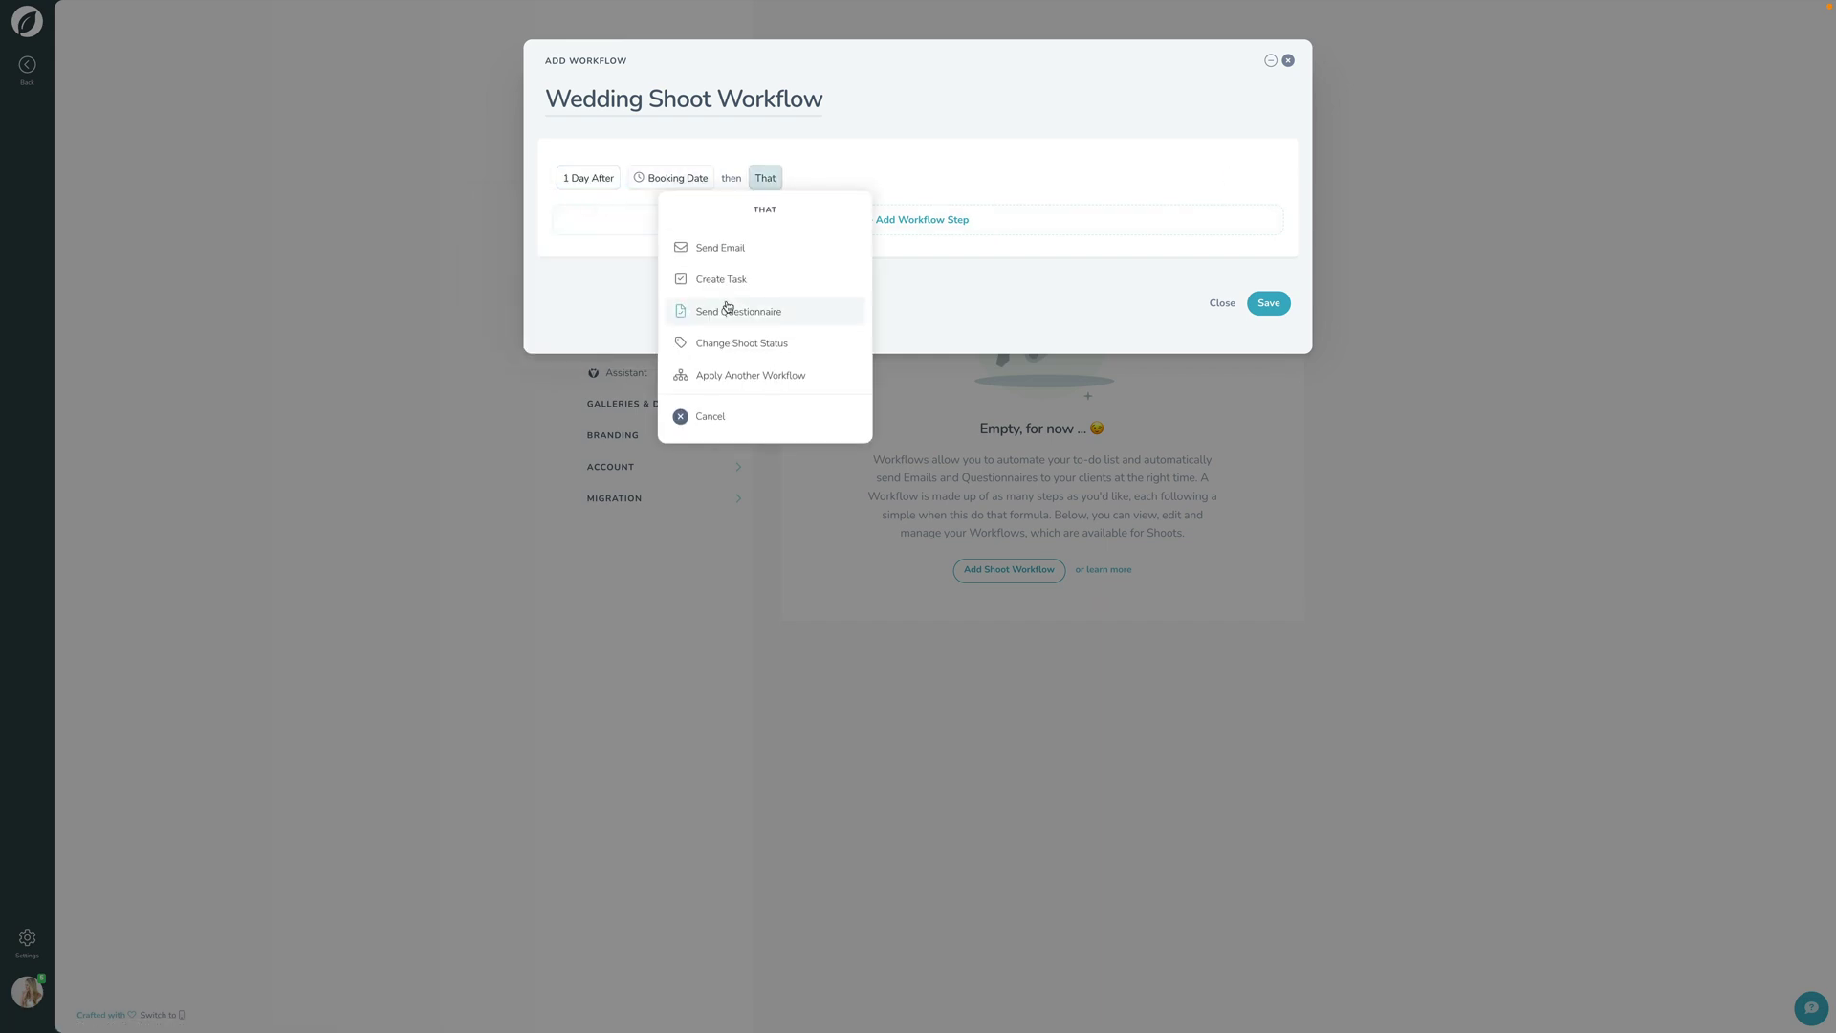
left_click(737, 278)
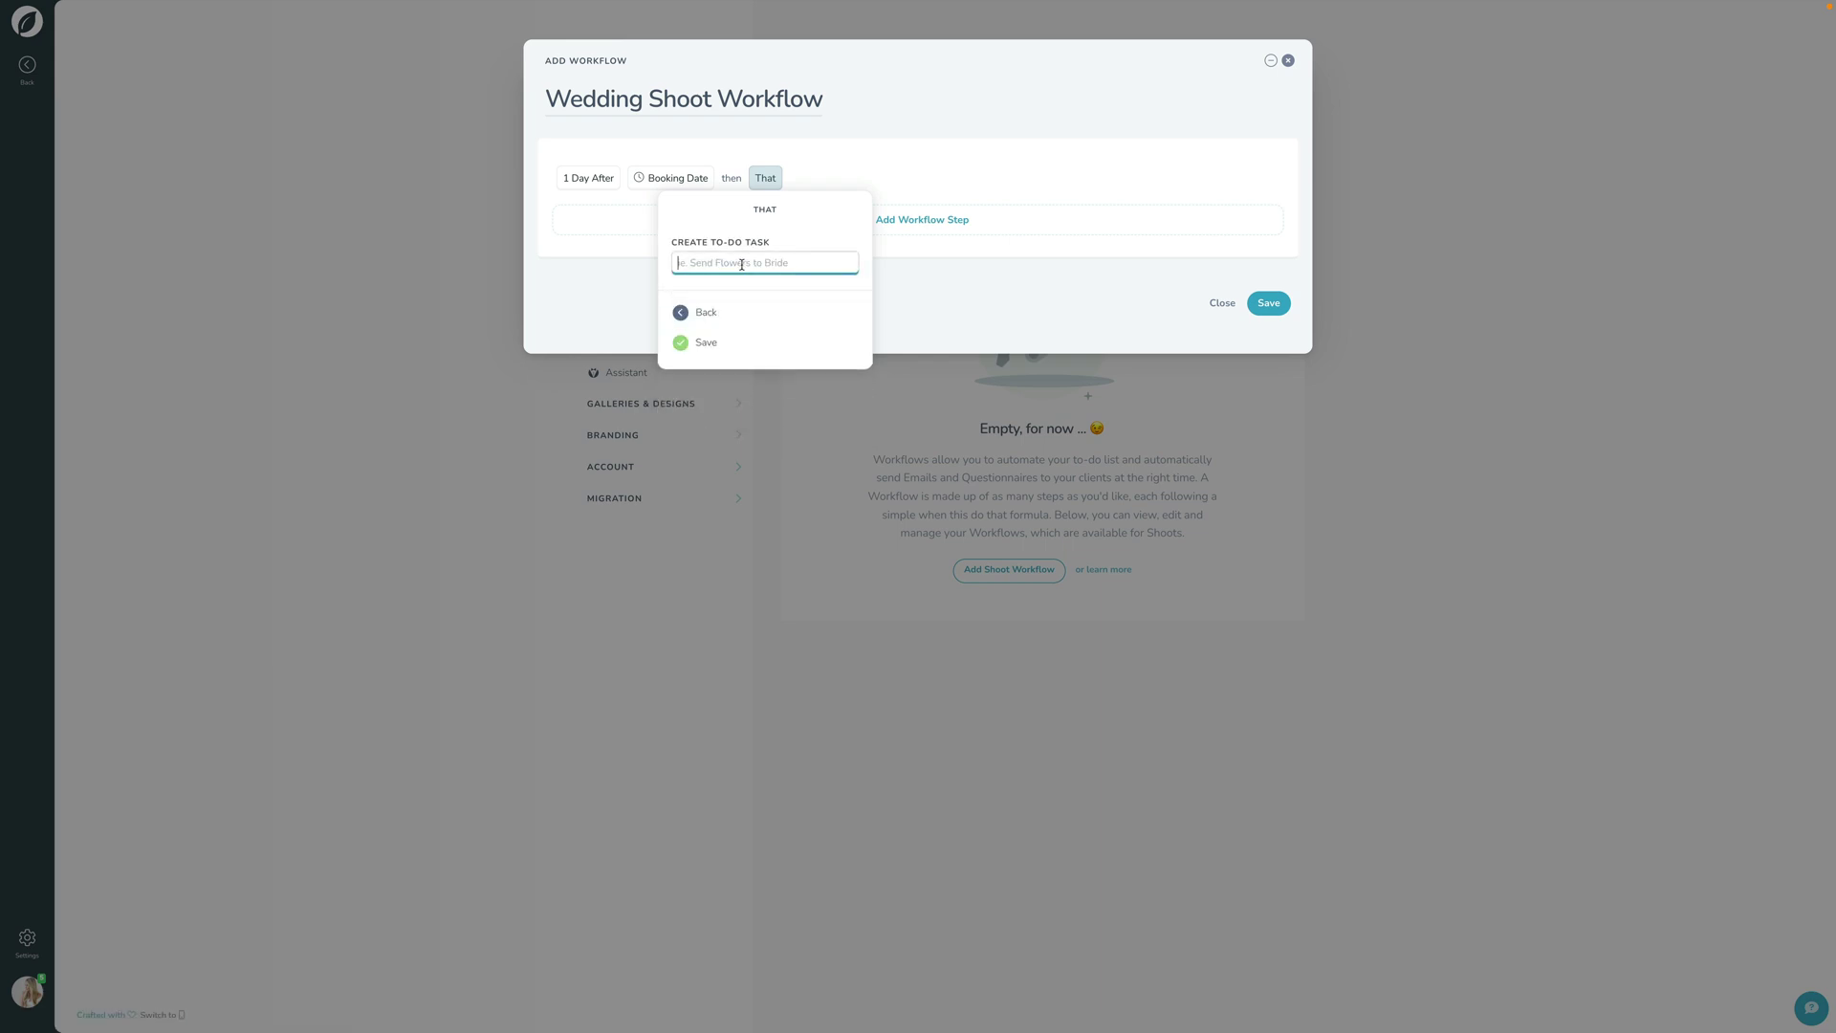
type("Send thank-you card in the mail")
left_click(727, 342)
- Add a second step to the shoot workflow that triggers 2 weeks before the Shoot Date
left_click(656, 221)
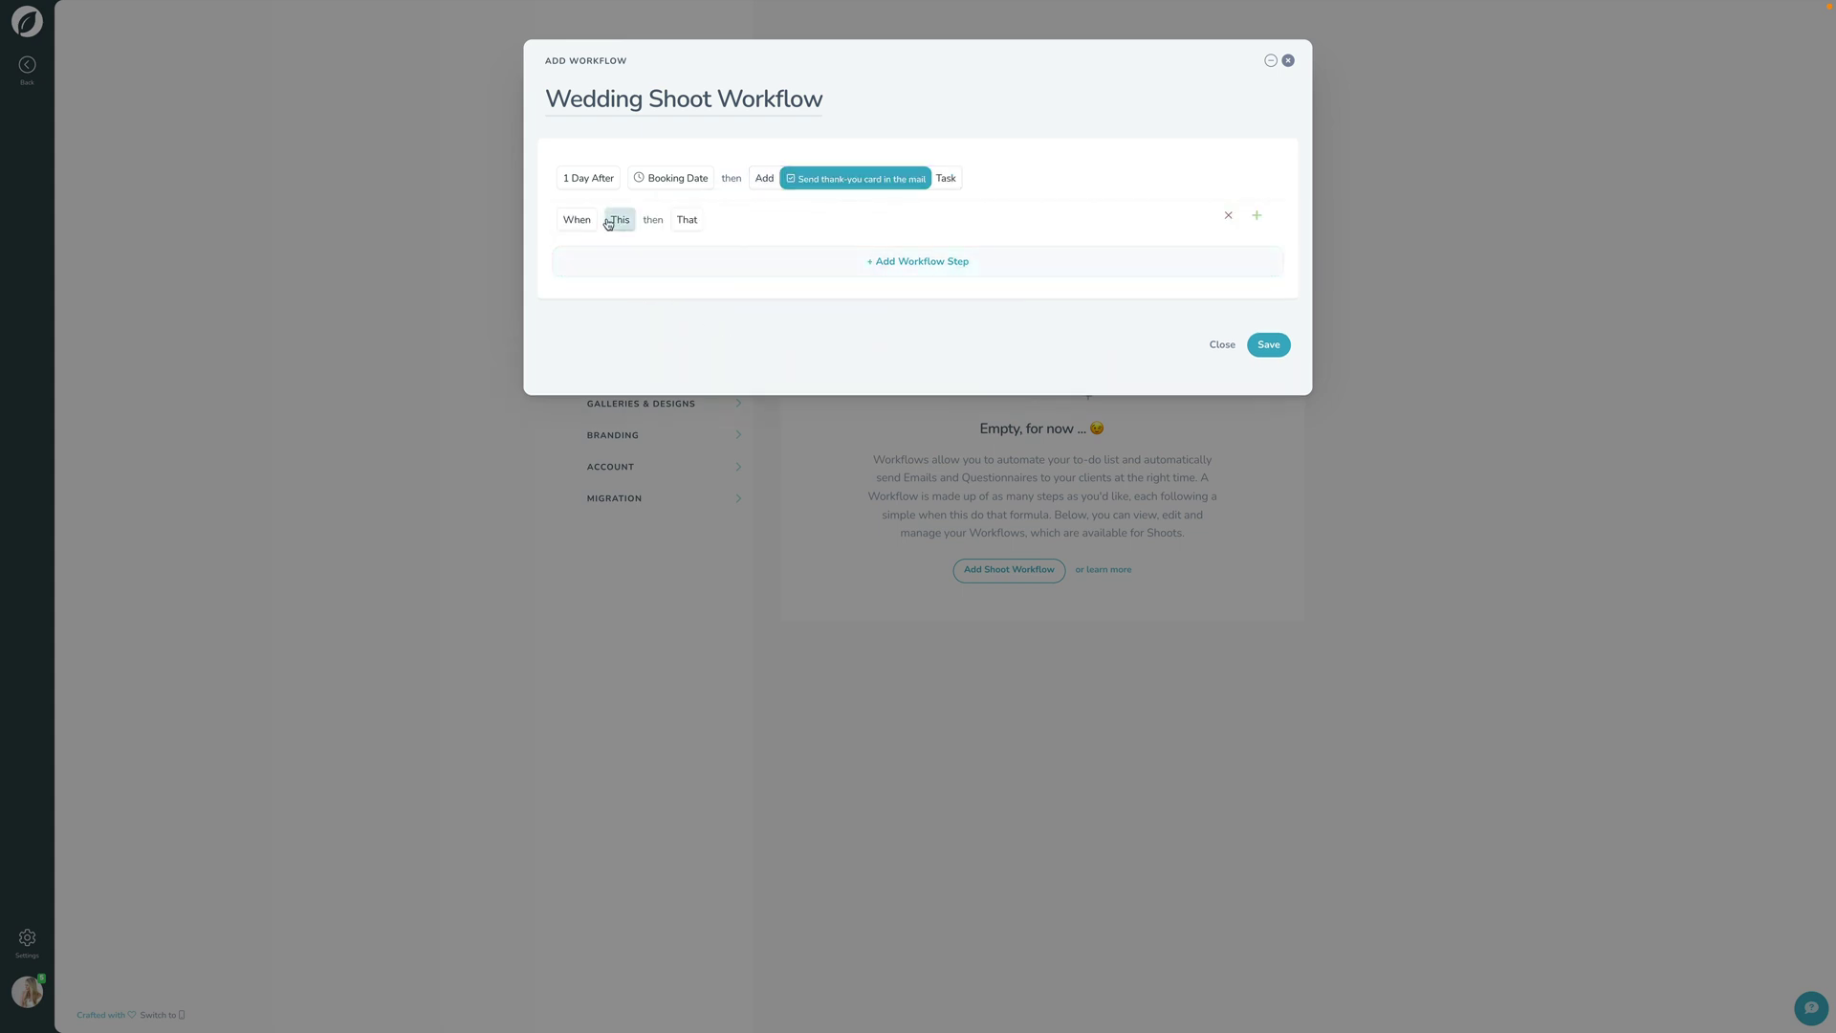
left_click(577, 220)
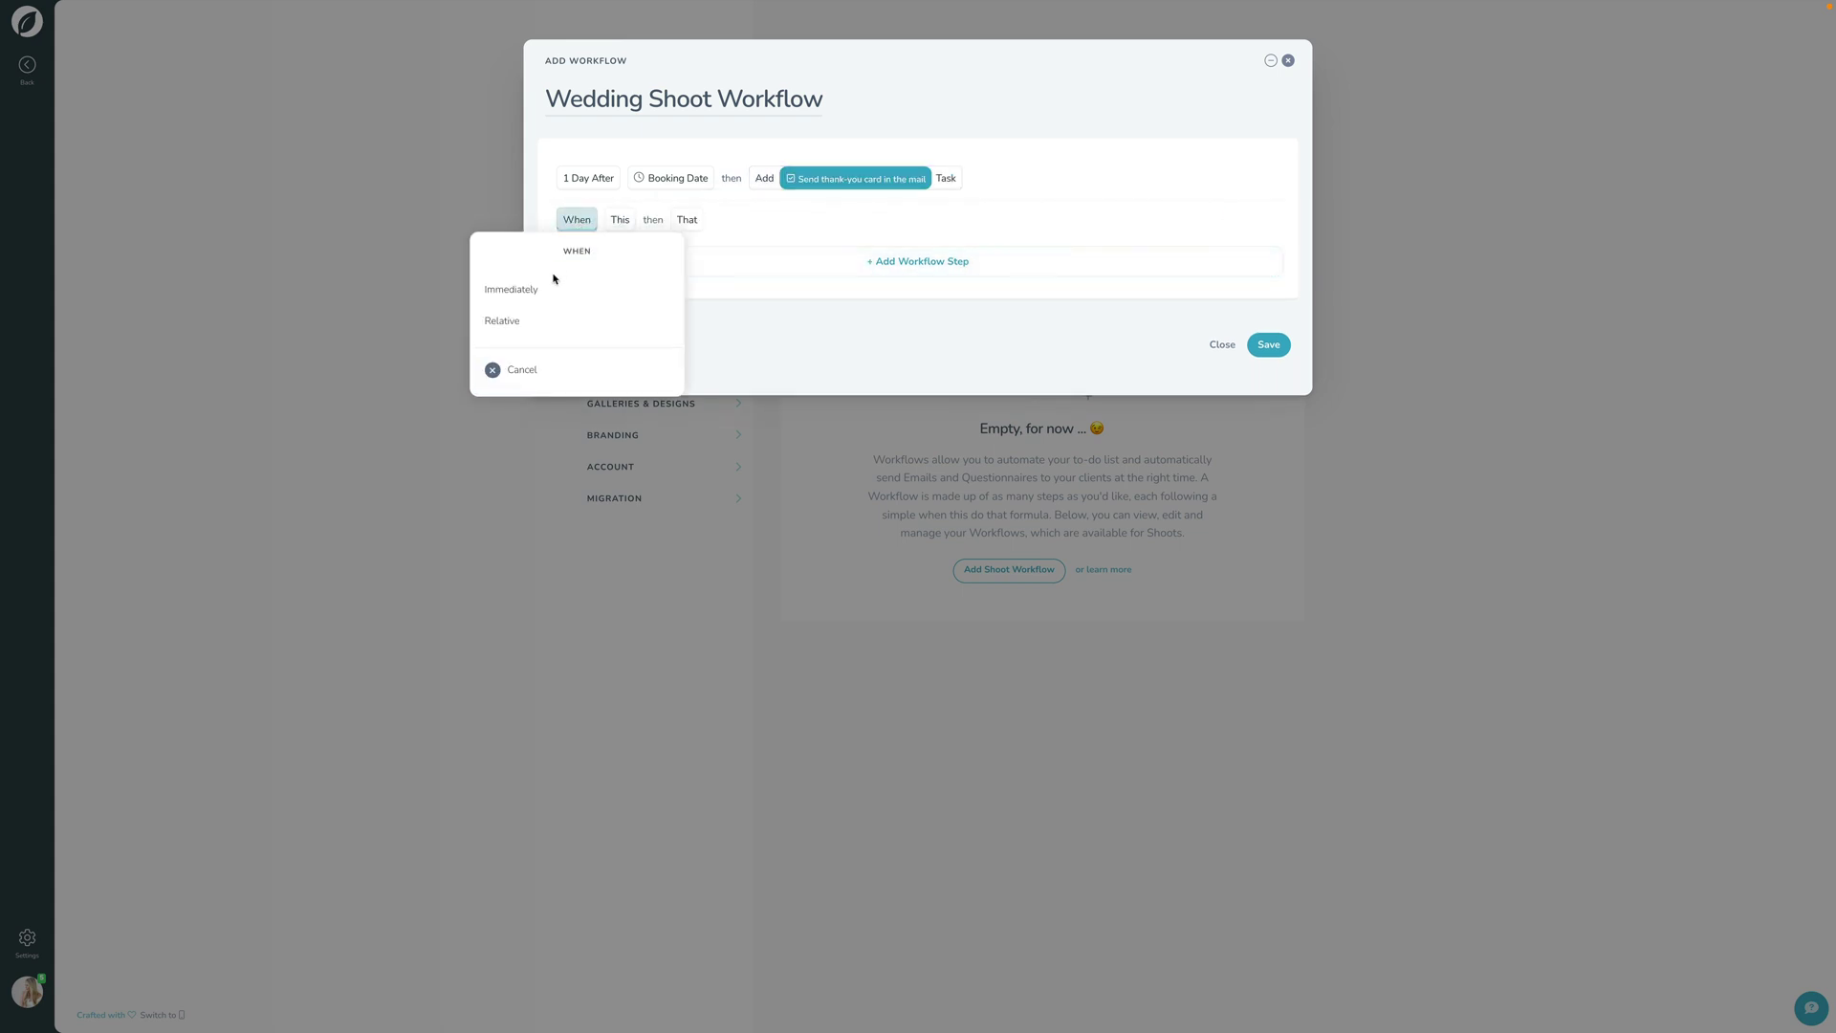
left_click(526, 320)
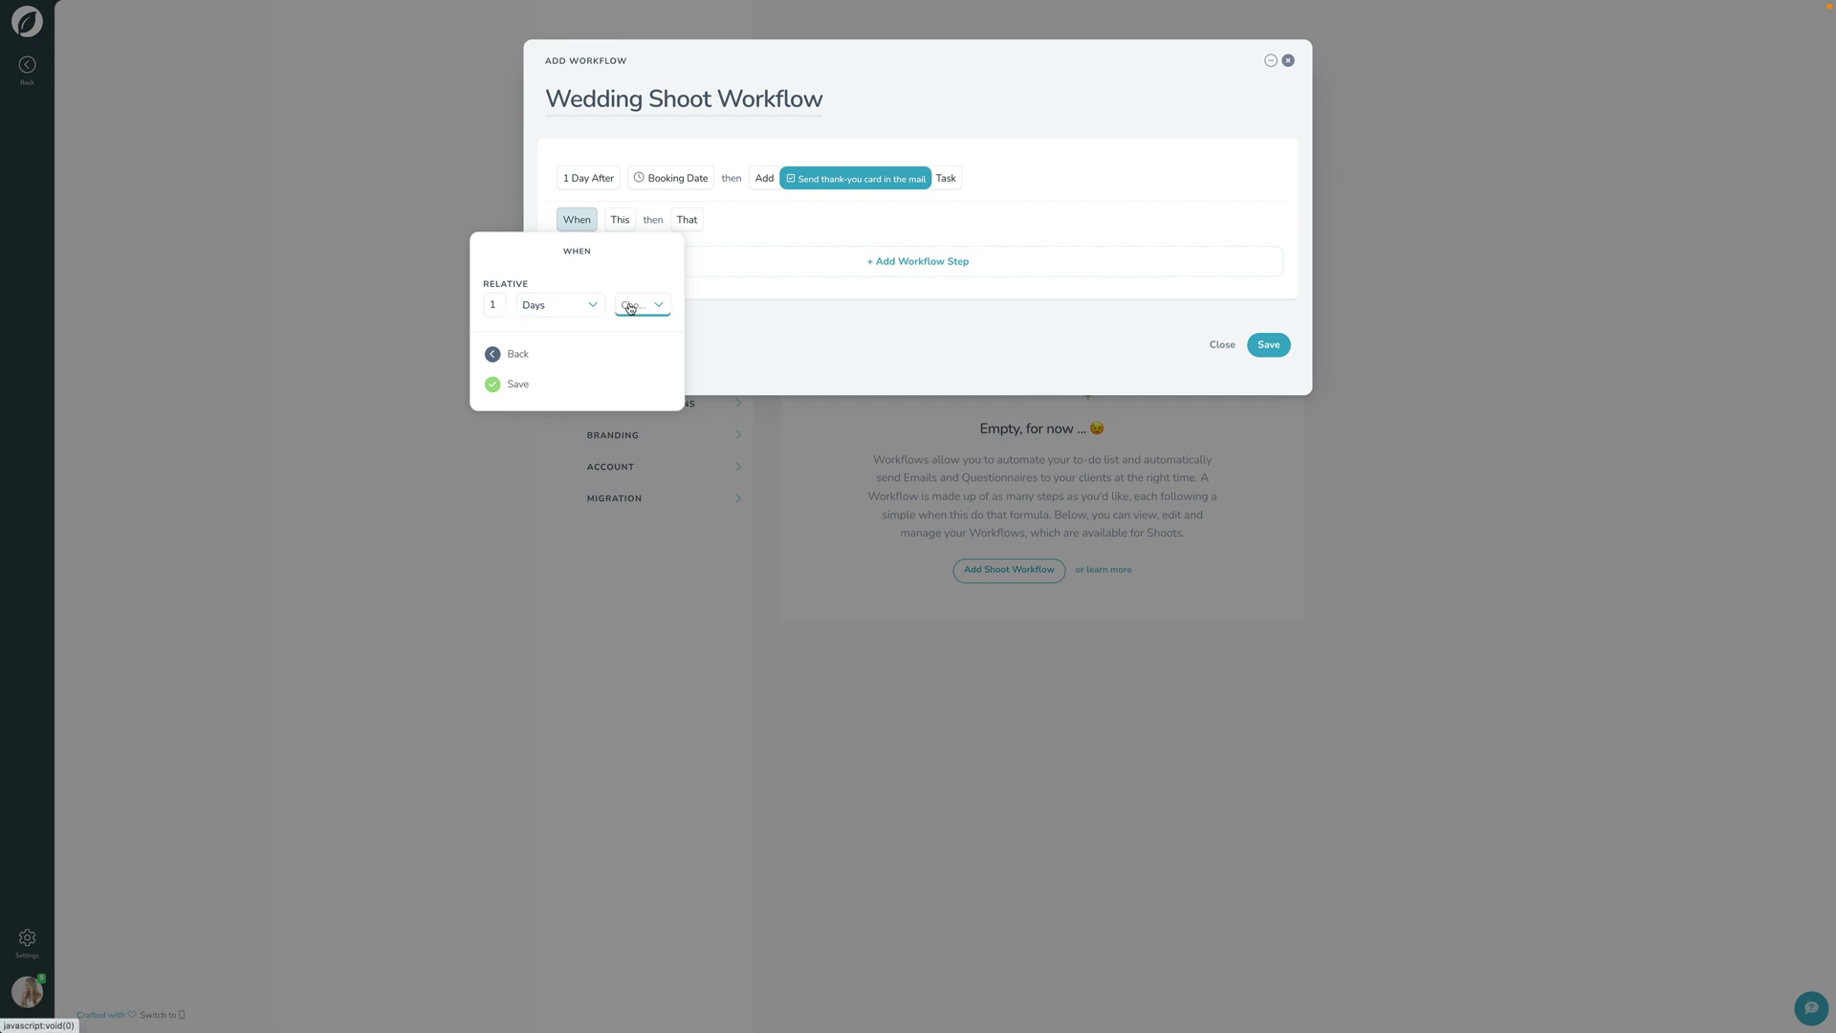
left_click(554, 306)
left_click(550, 394)
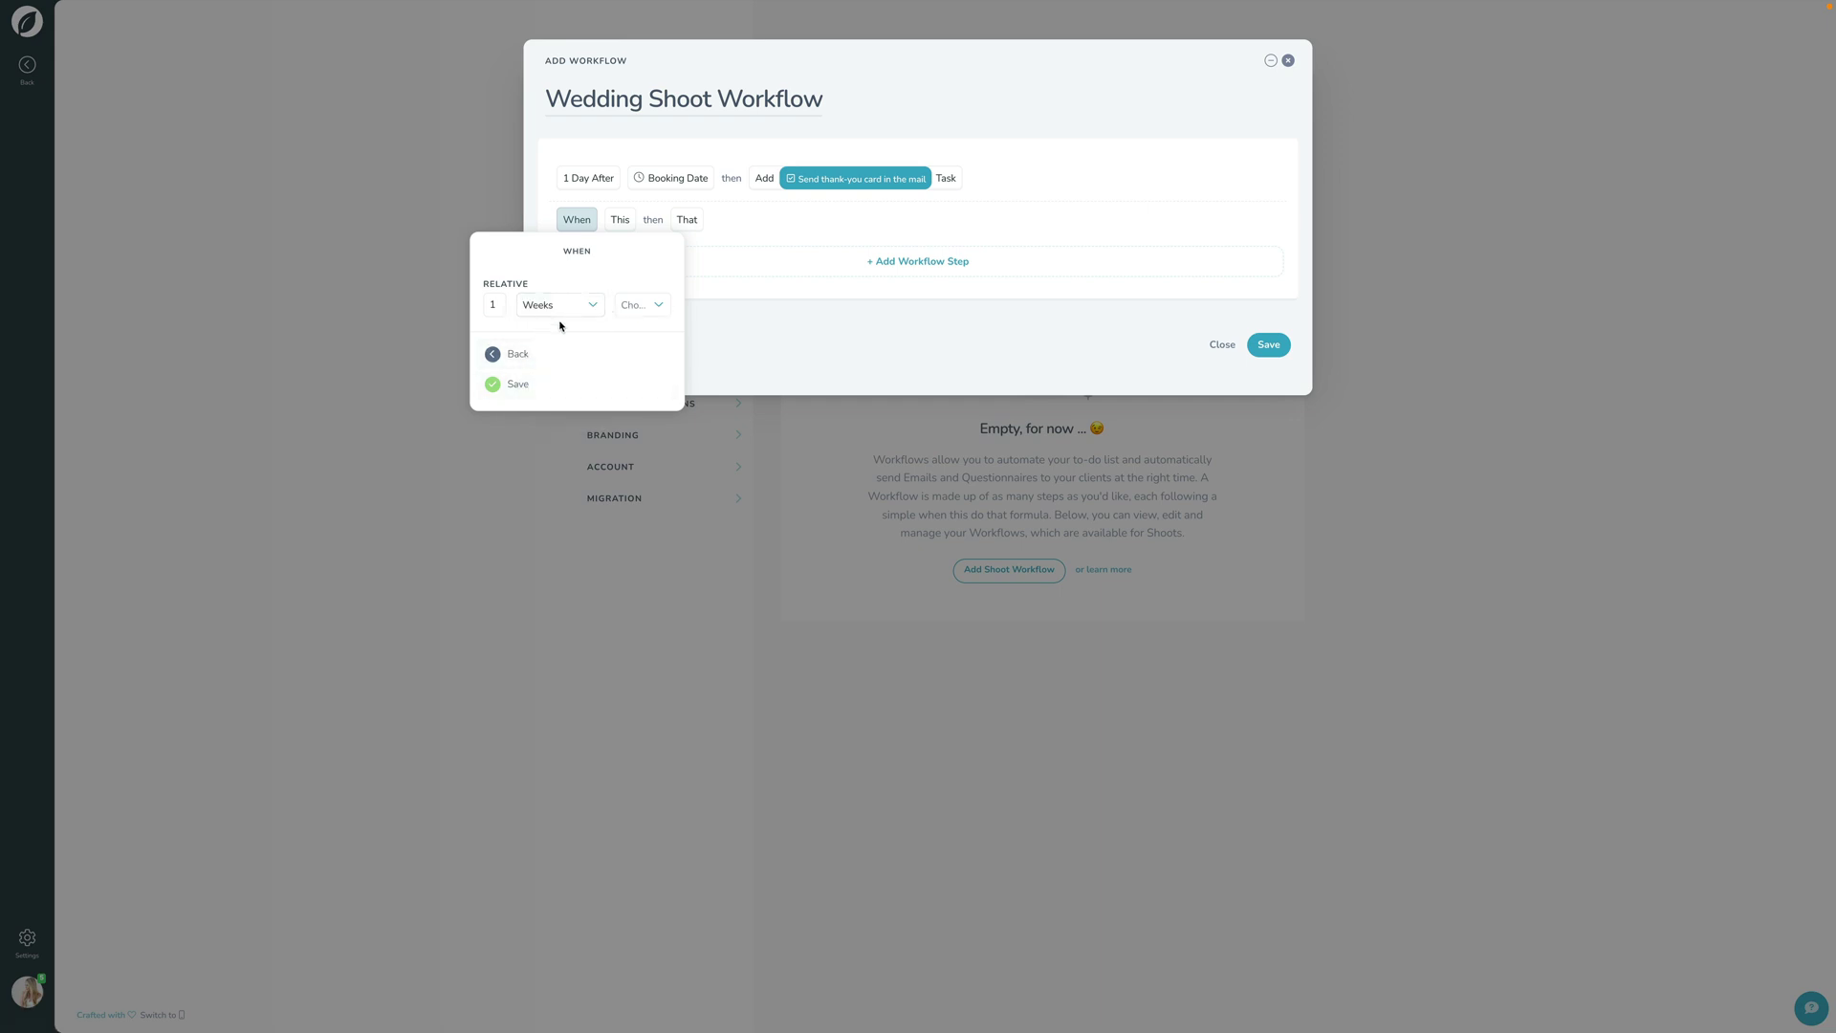
left_click(501, 301)
left_click(641, 305)
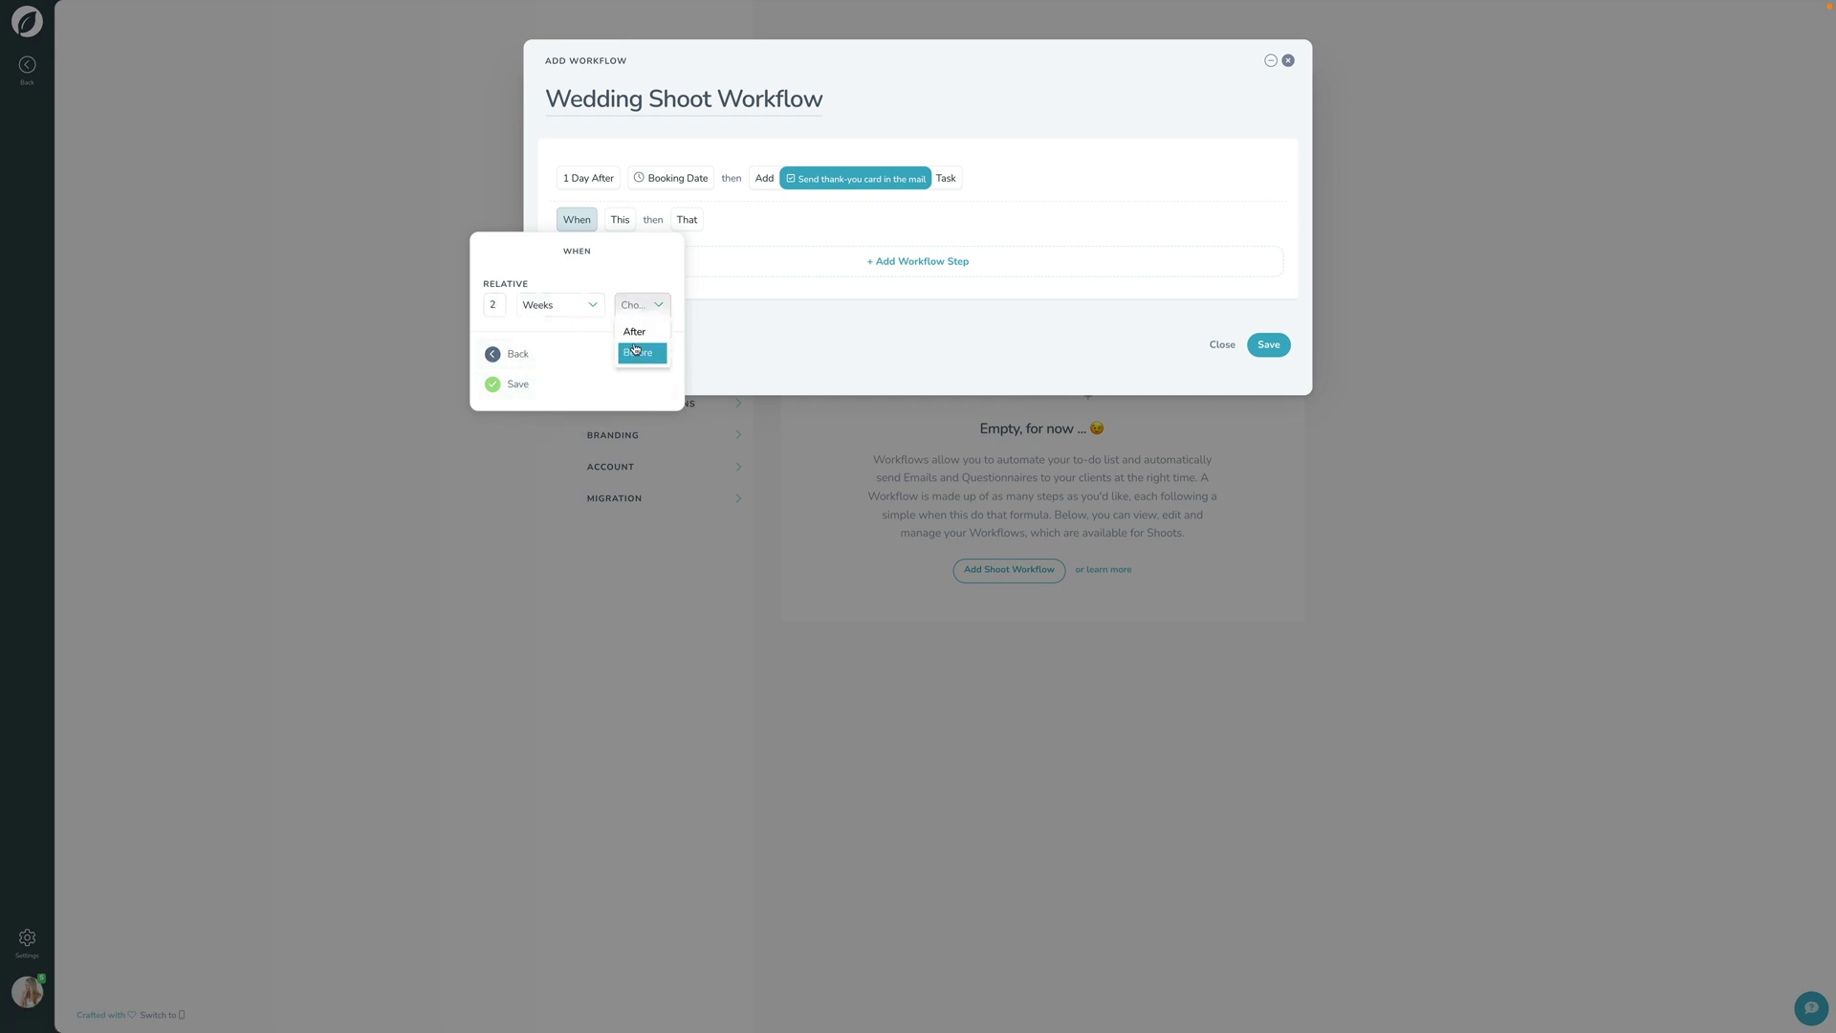
left_click(636, 352)
left_click(563, 383)
left_click(652, 225)
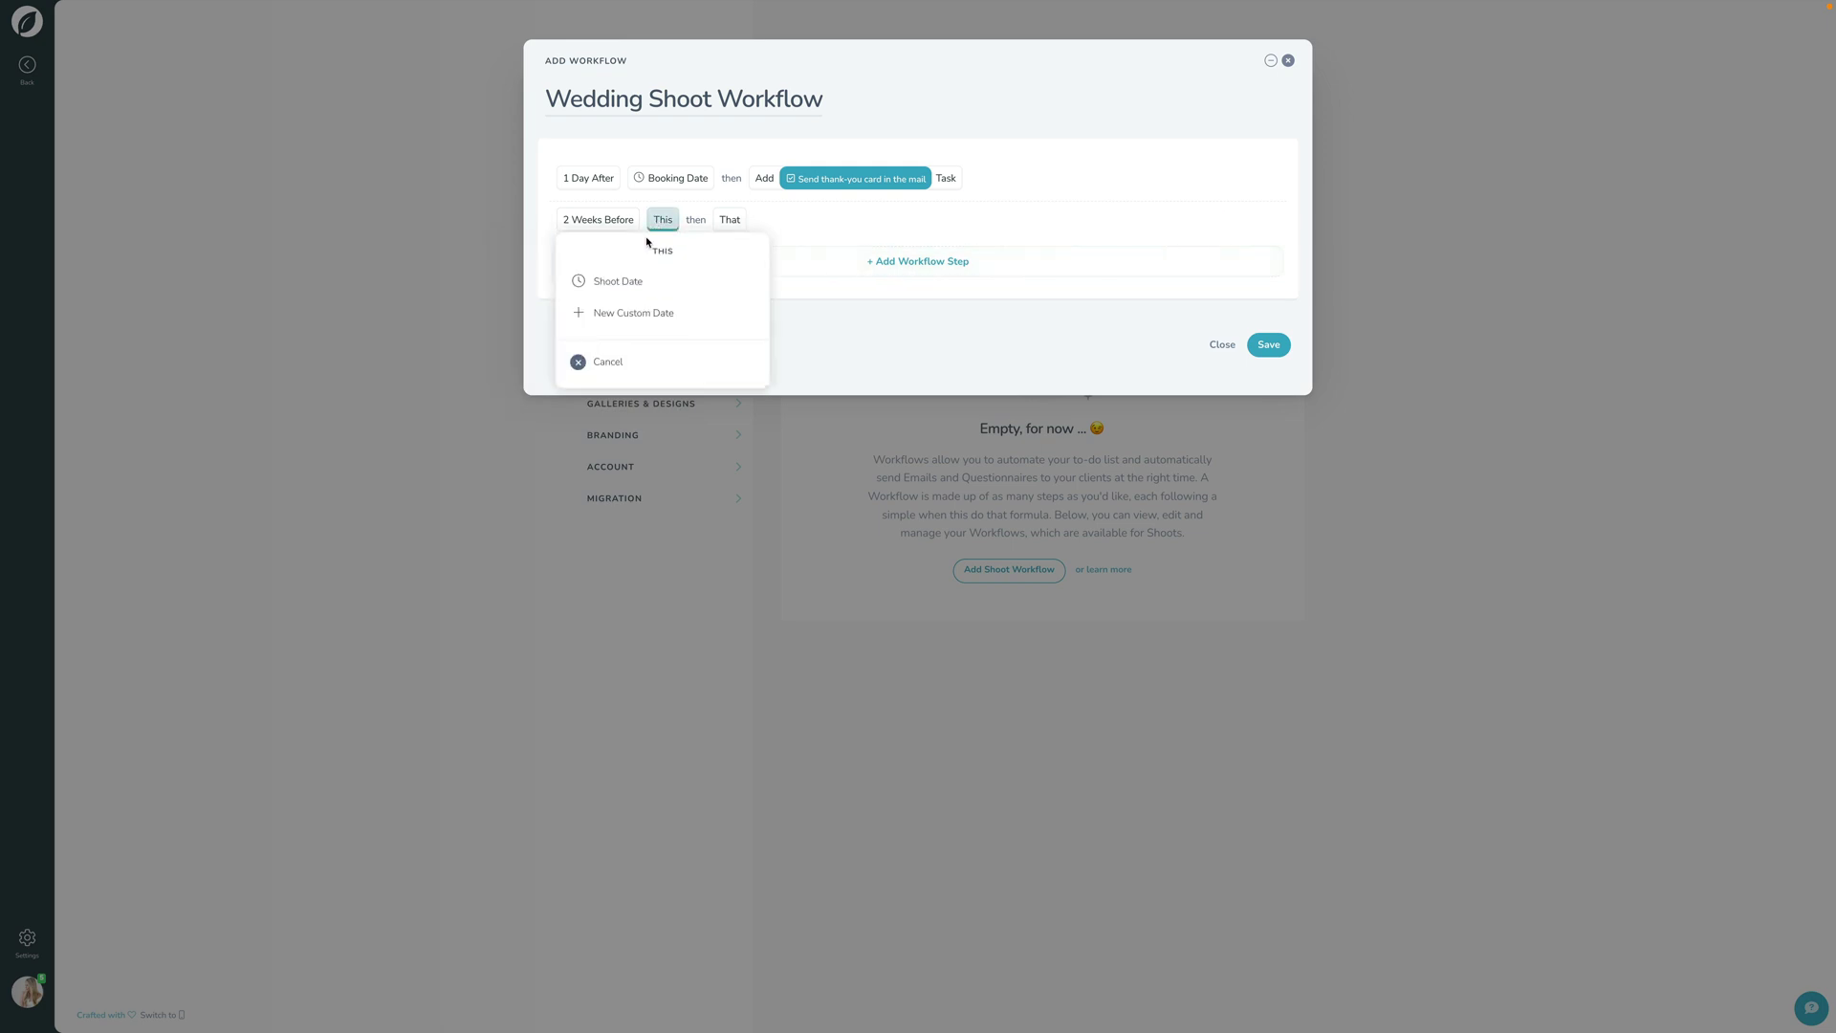
left_click(622, 283)
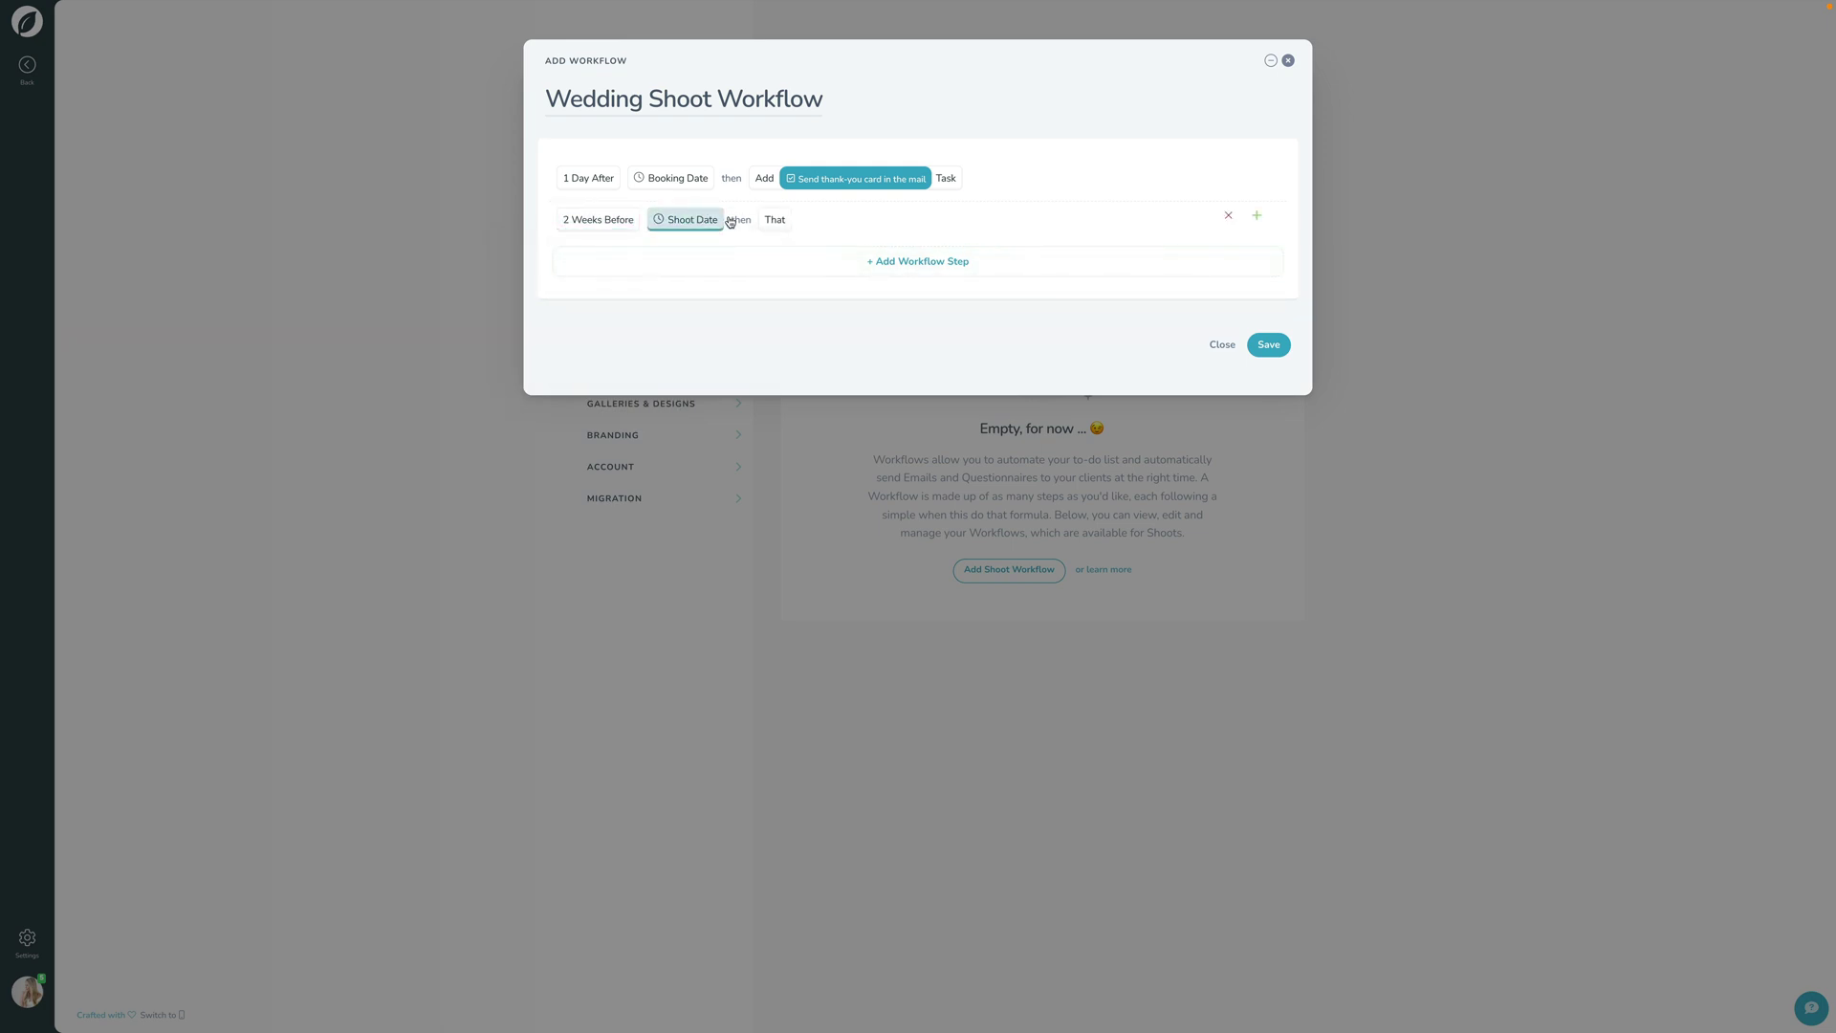
- Make the second shoot workflow step send the Wedding GTKY Questionnaire to the Primary Client using the Default Questionnaire Available Email, and save the workflow
left_click(773, 219)
left_click(754, 360)
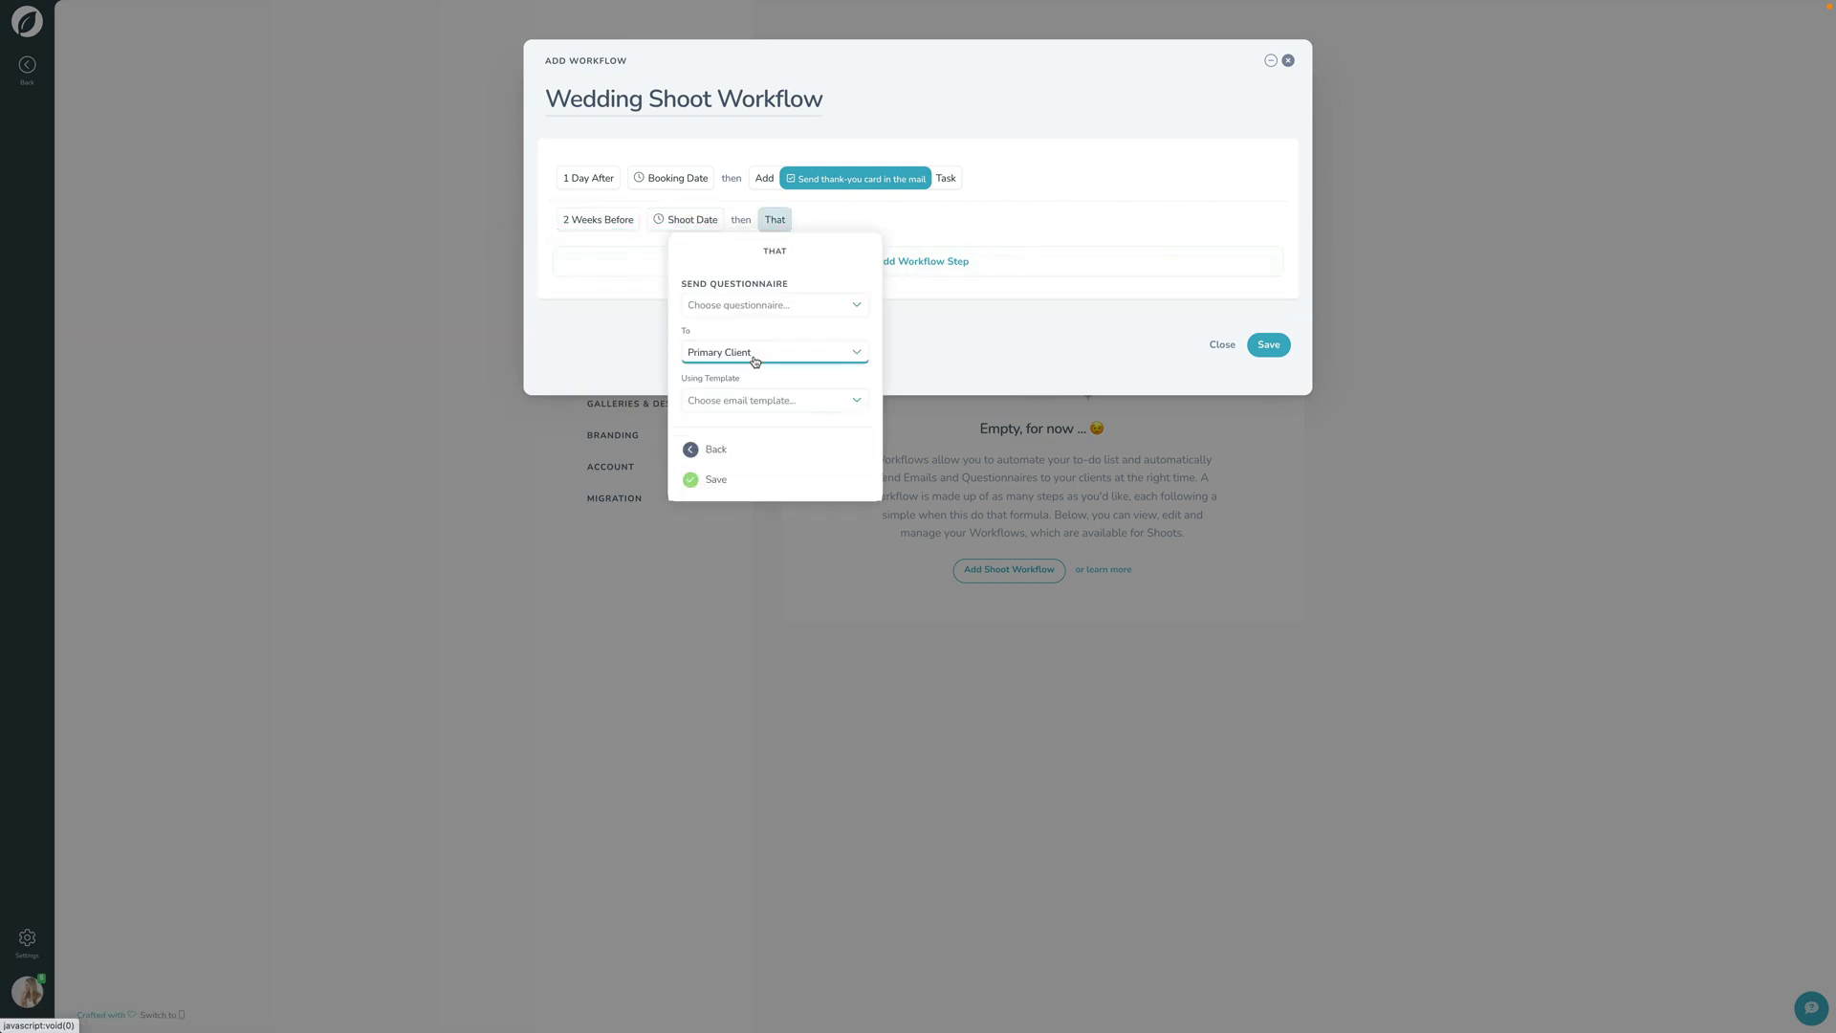
left_click(756, 306)
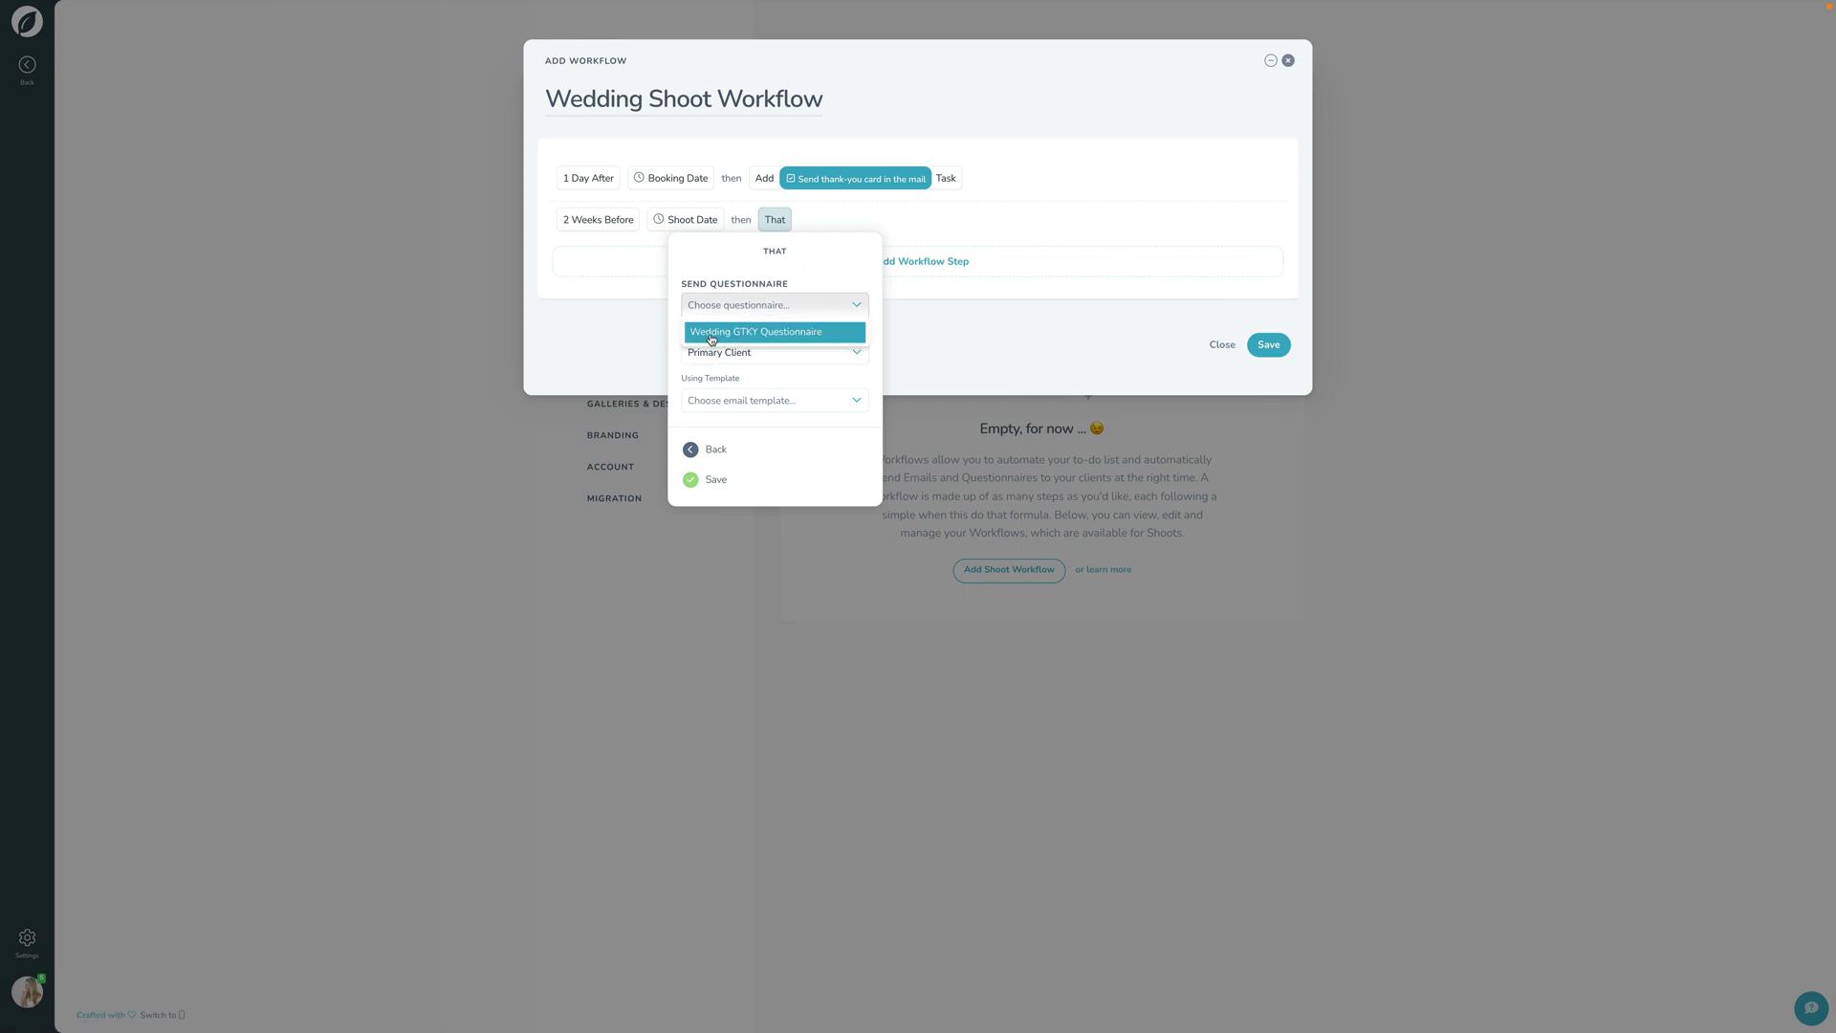
left_click(740, 336)
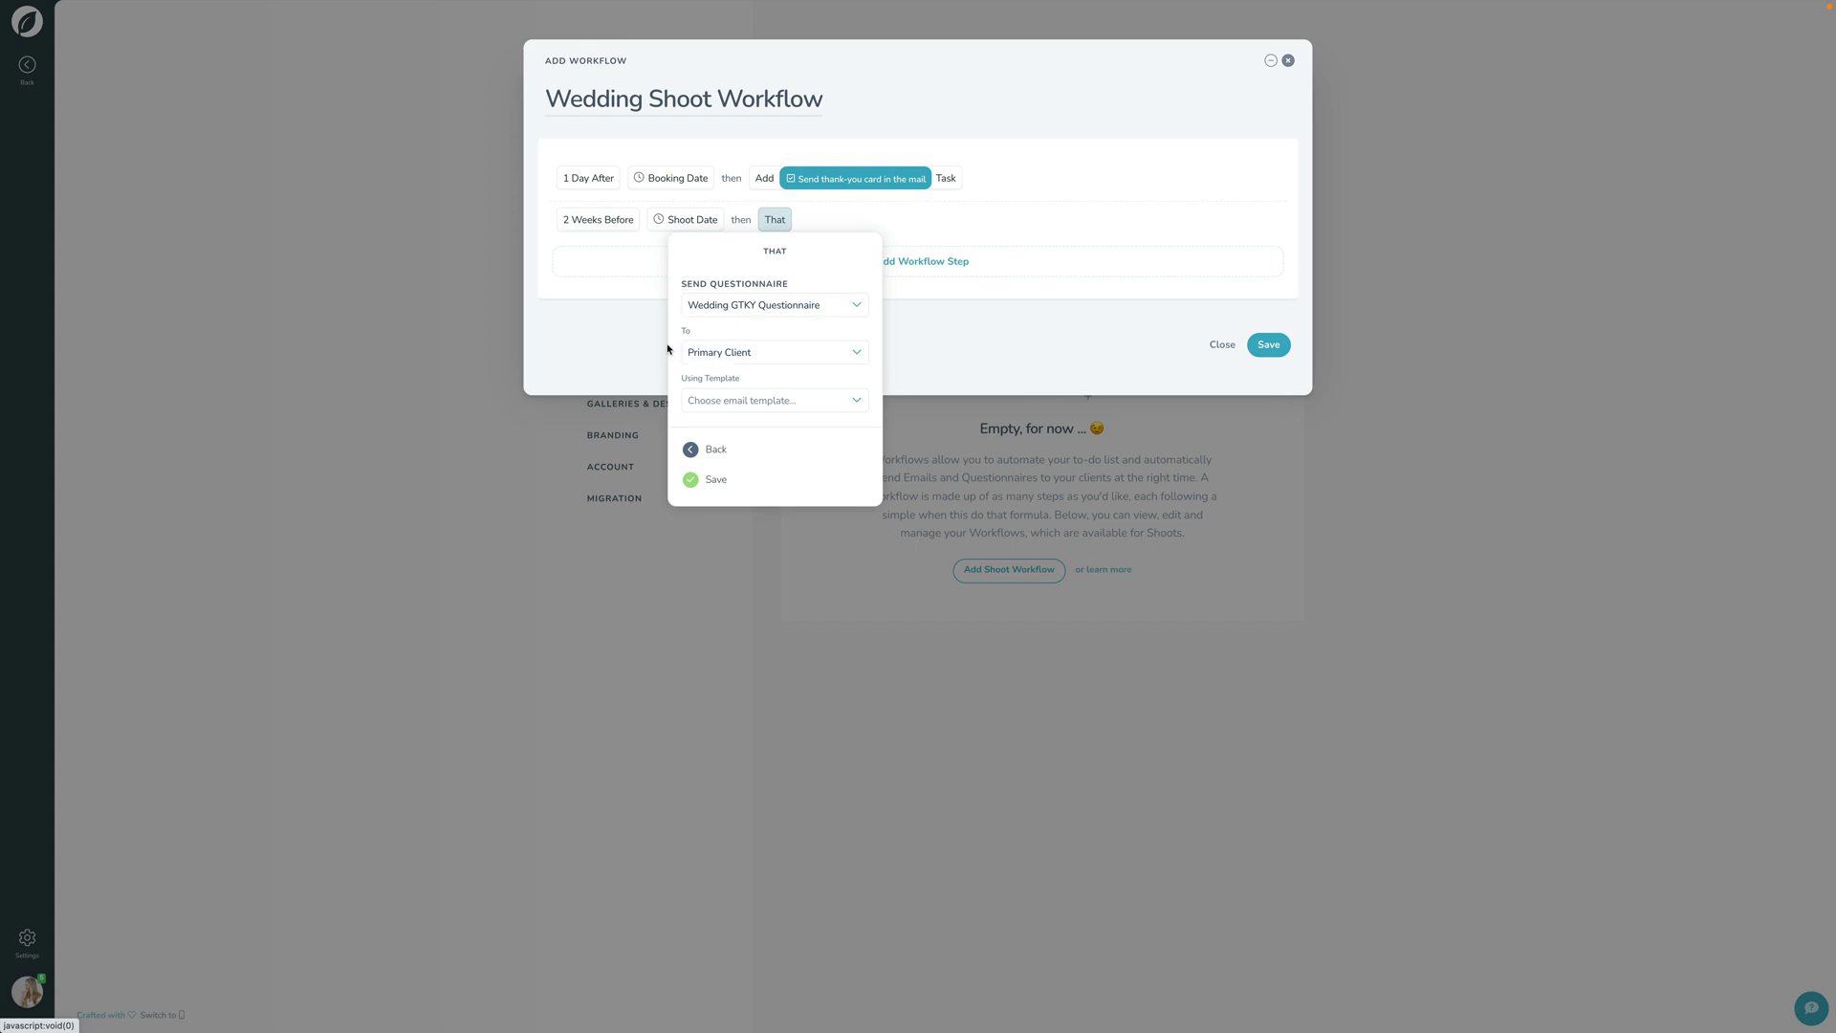
left_click(736, 353)
left_click(738, 380)
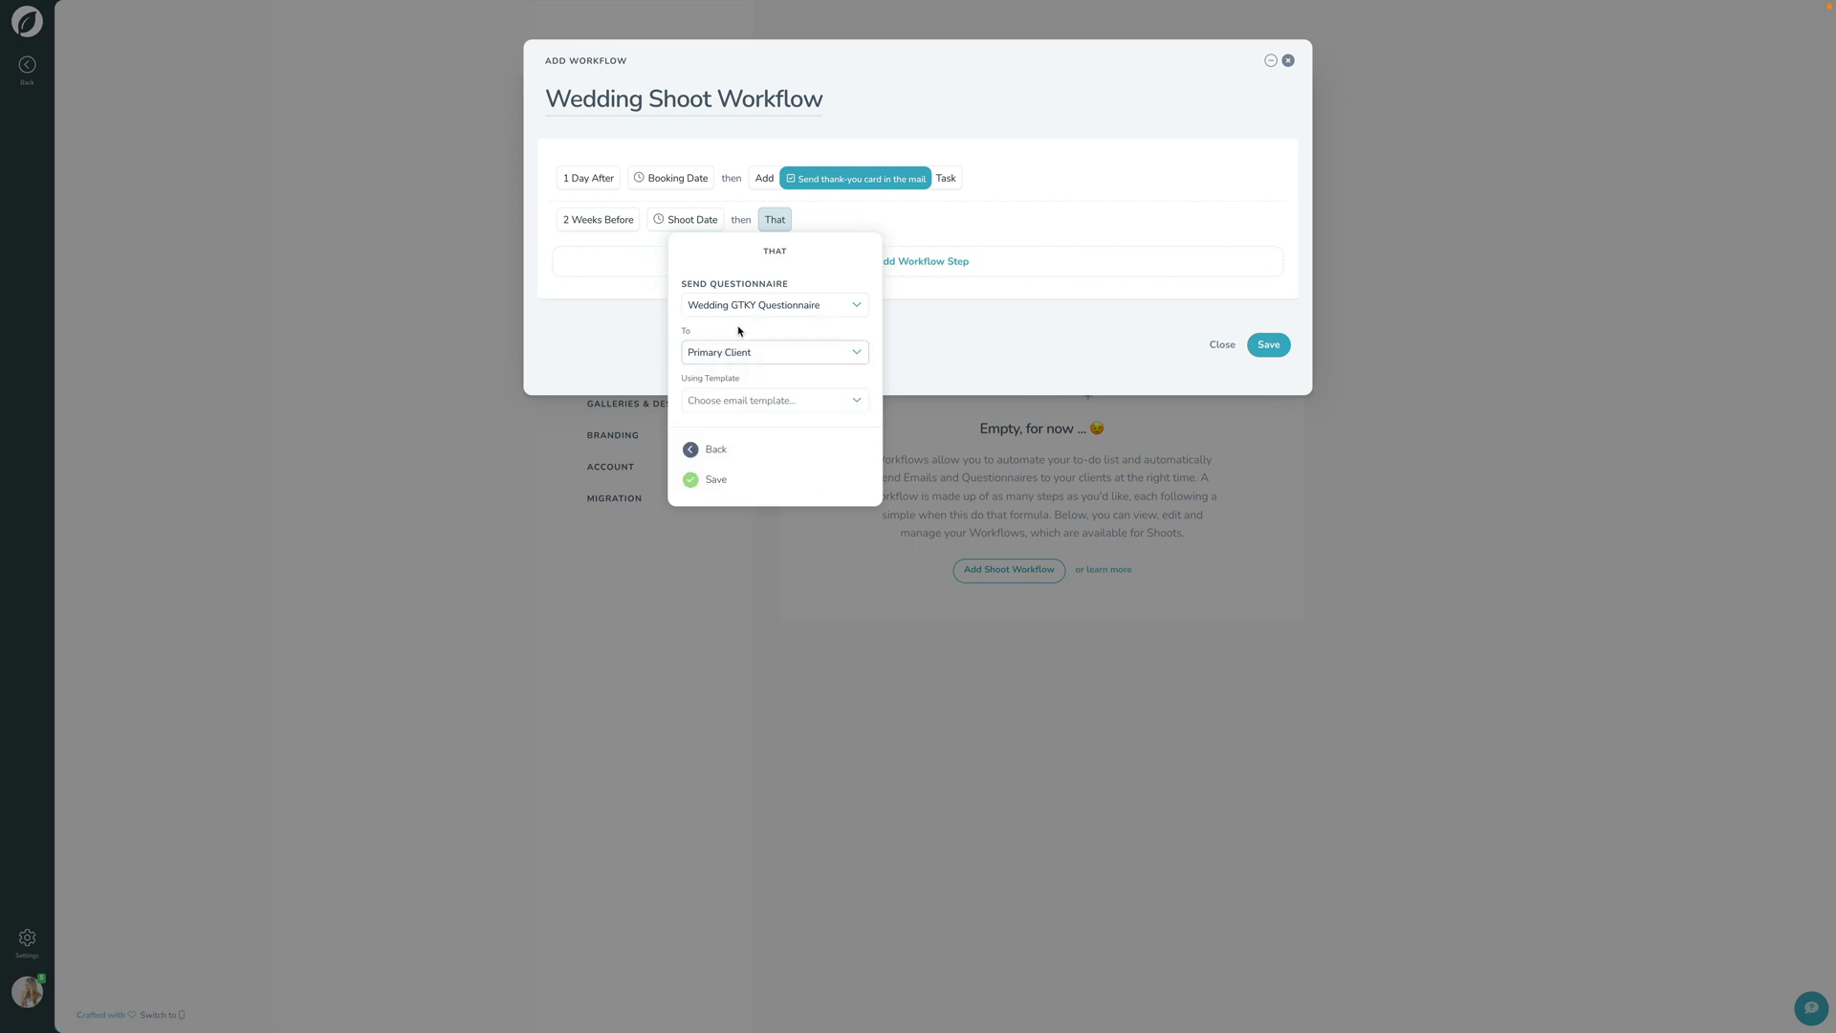
left_click(738, 407)
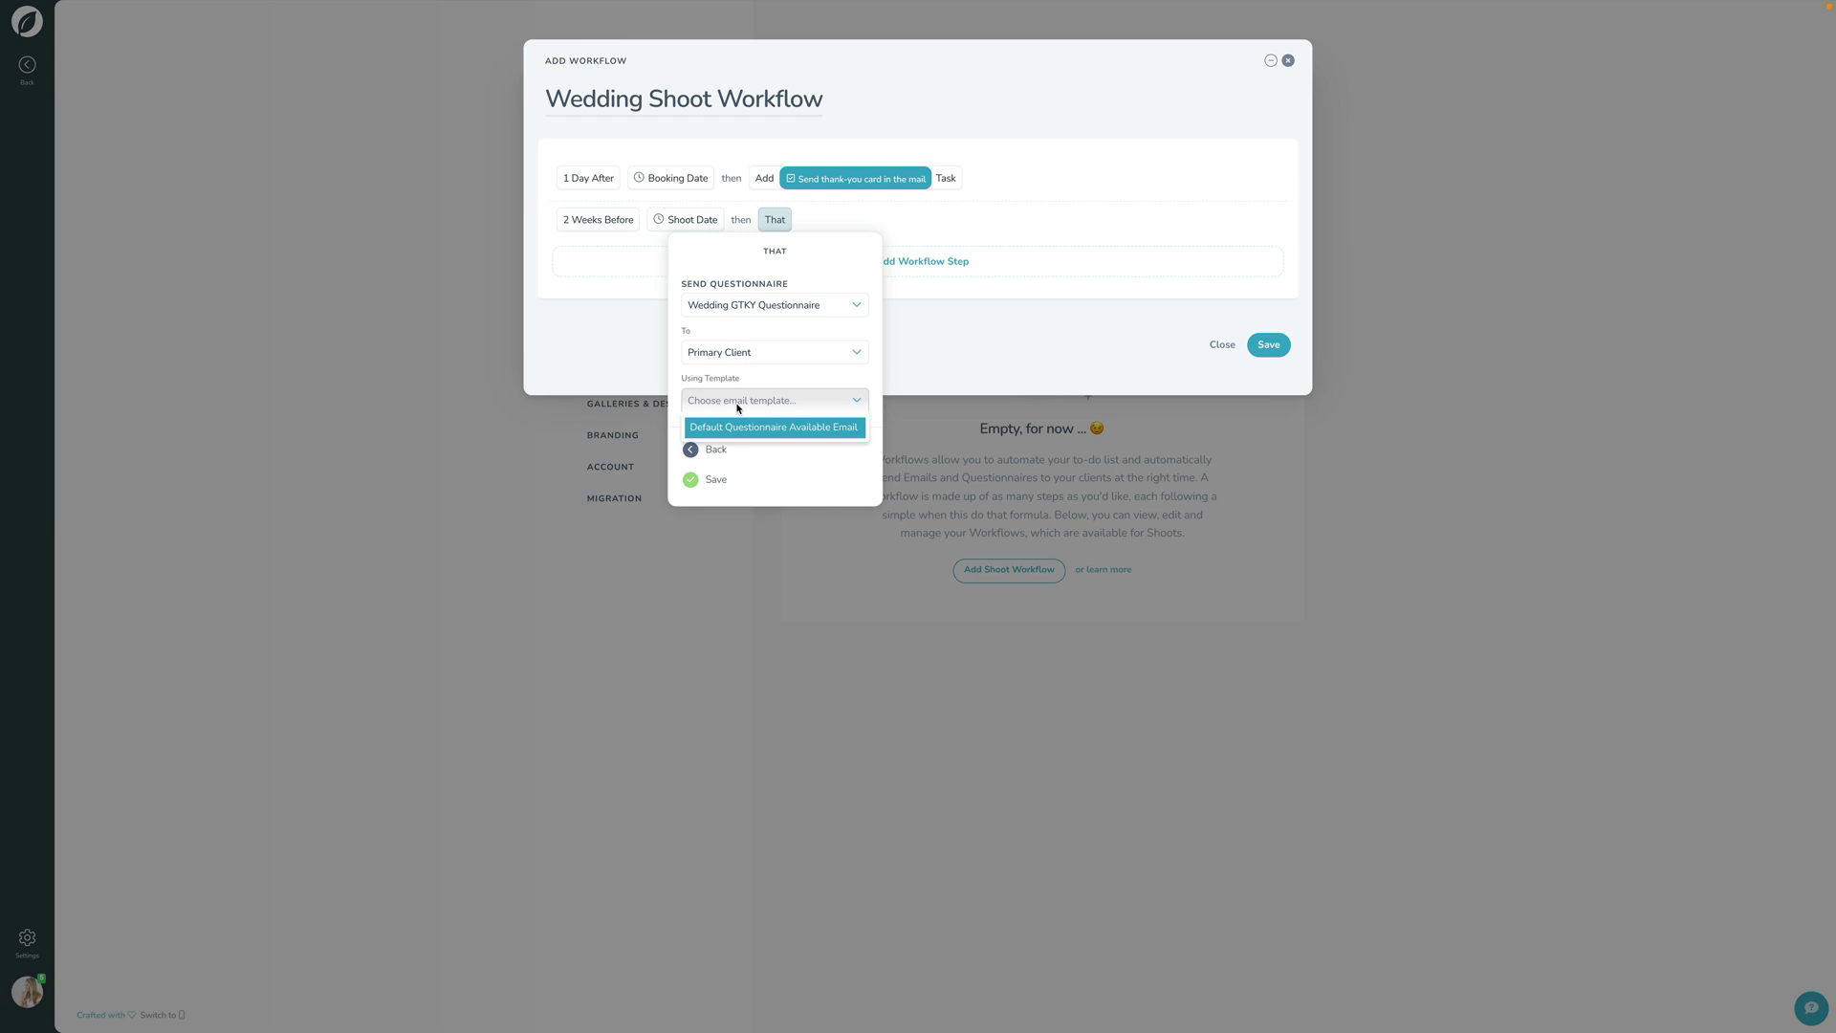
left_click(738, 426)
left_click(735, 479)
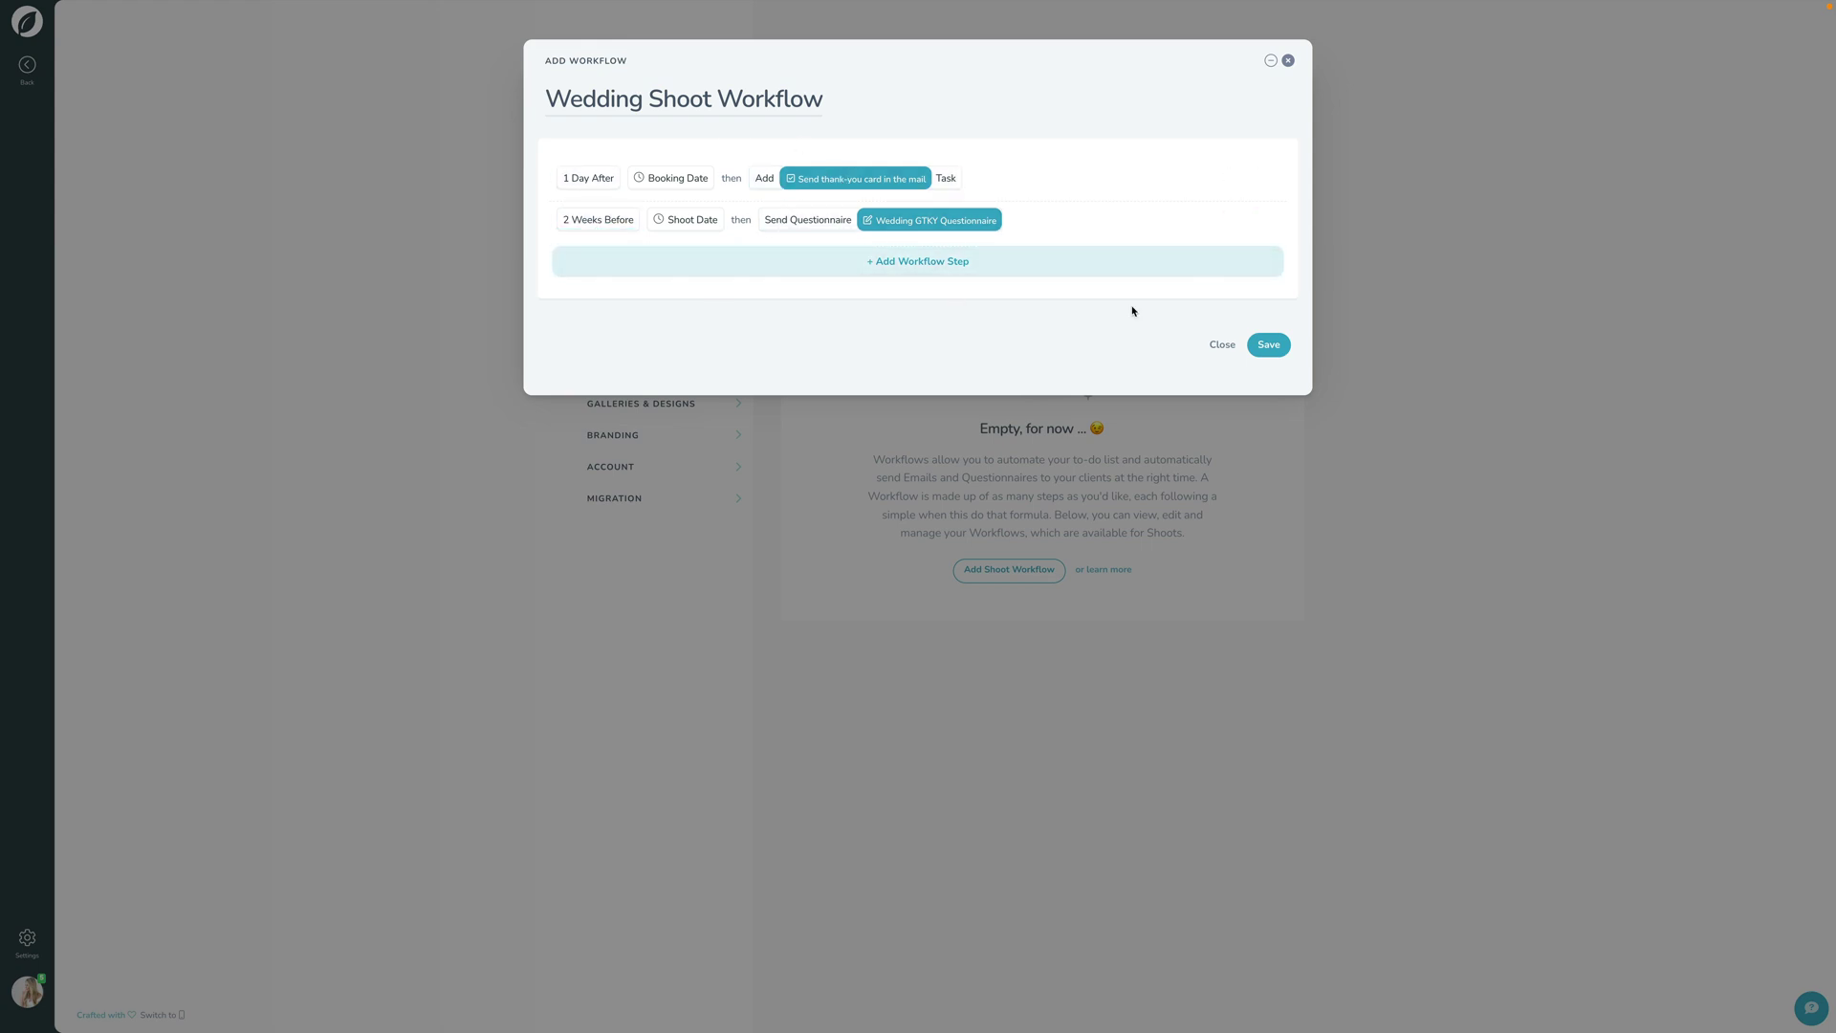
left_click(1267, 346)
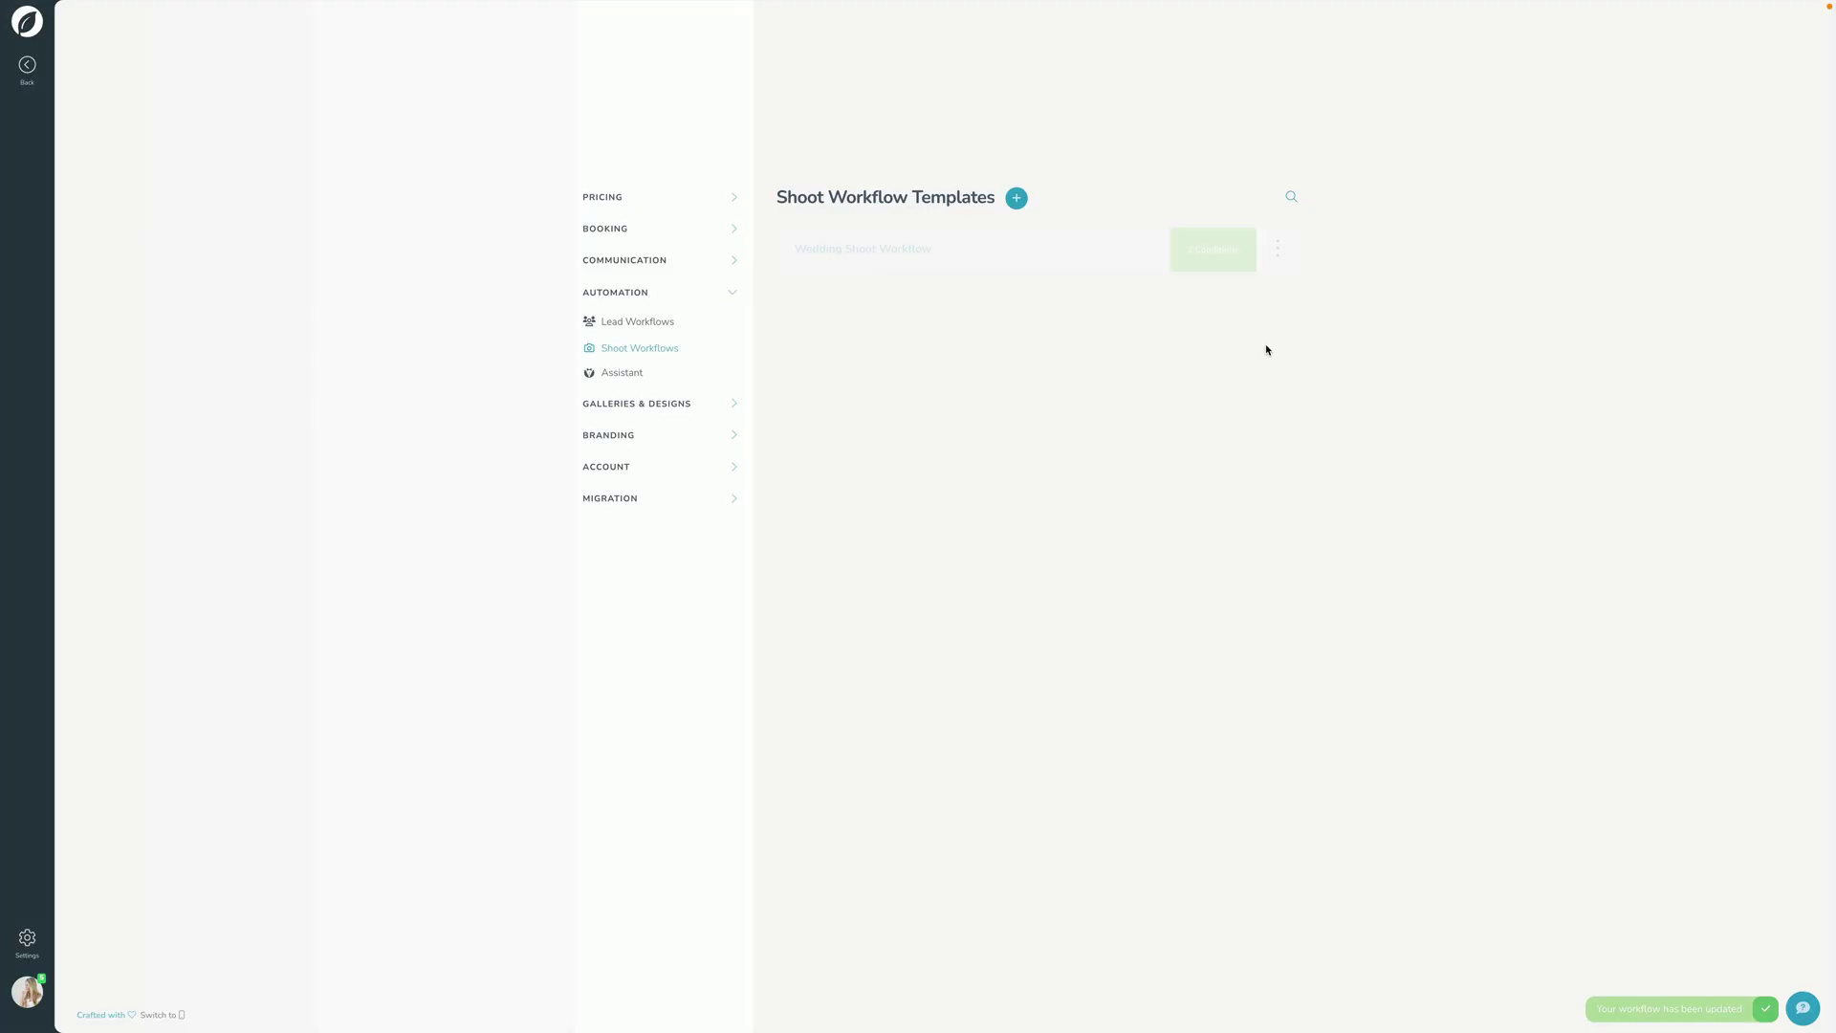
- Add a step to the Wedding Lead Workflow template that triggers immediately when the Lead Becomes Shoot
left_click(621, 326)
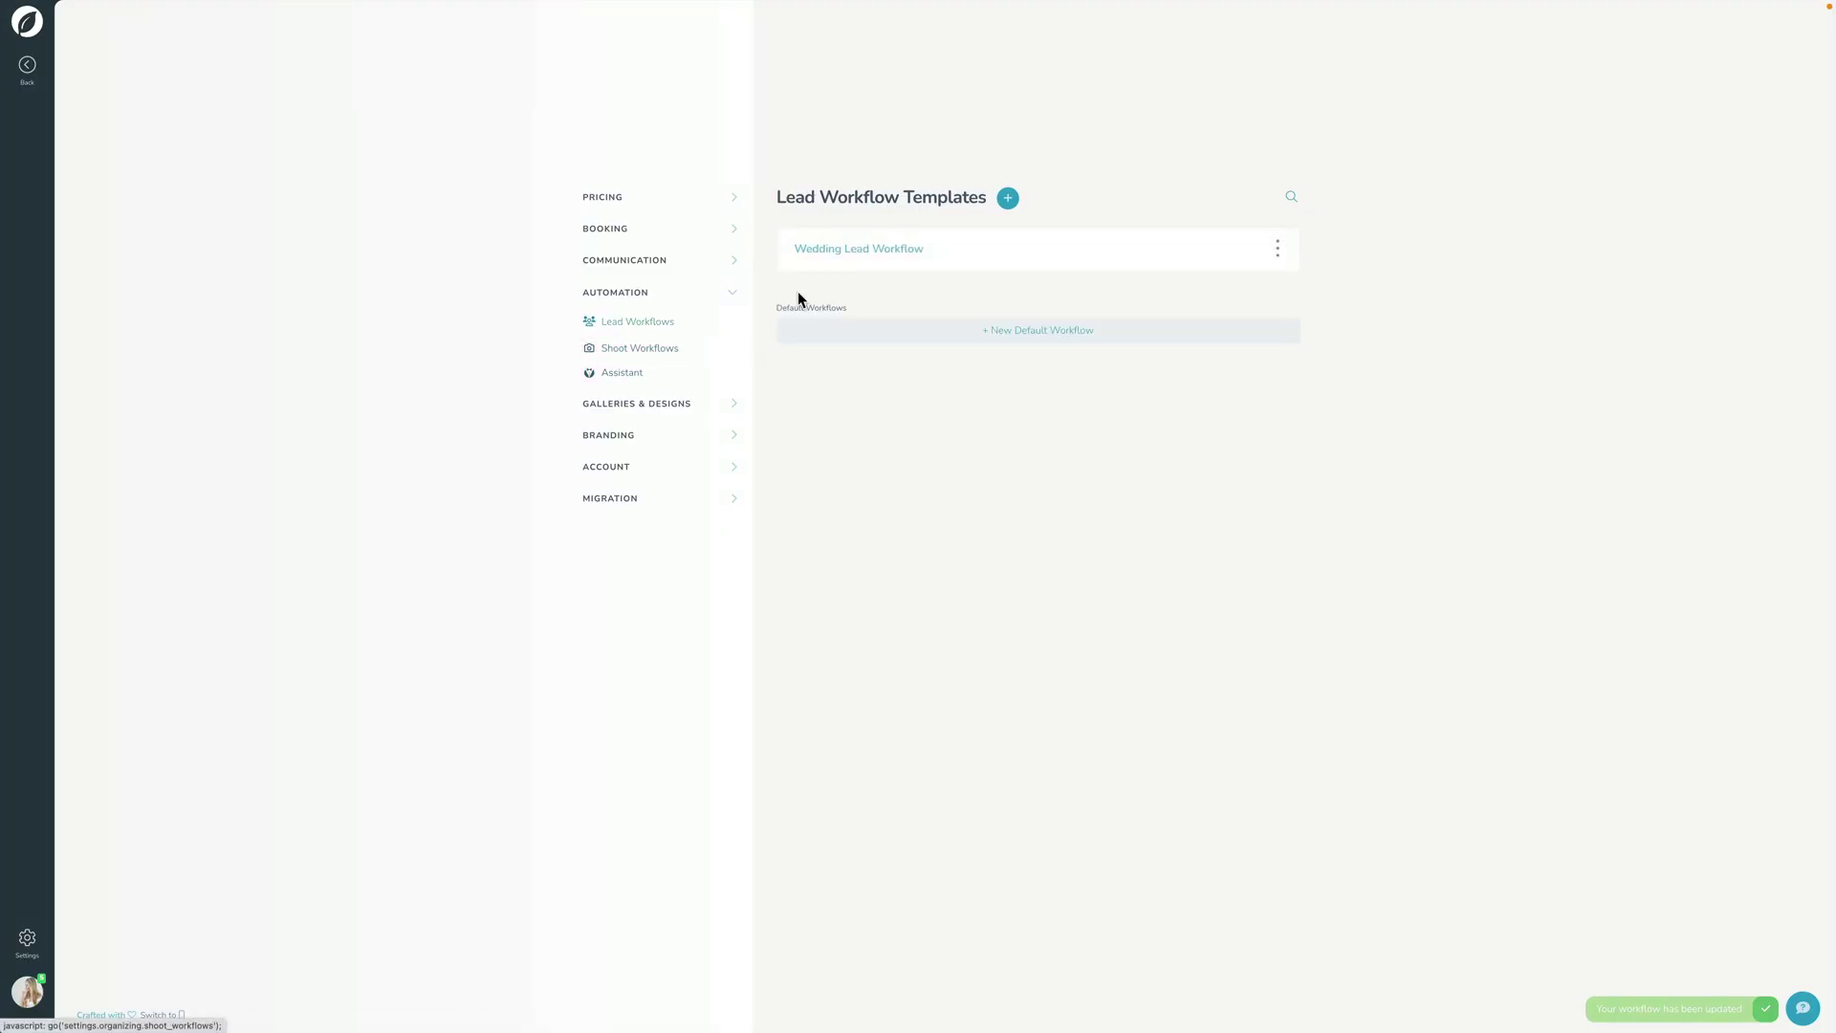
left_click(864, 249)
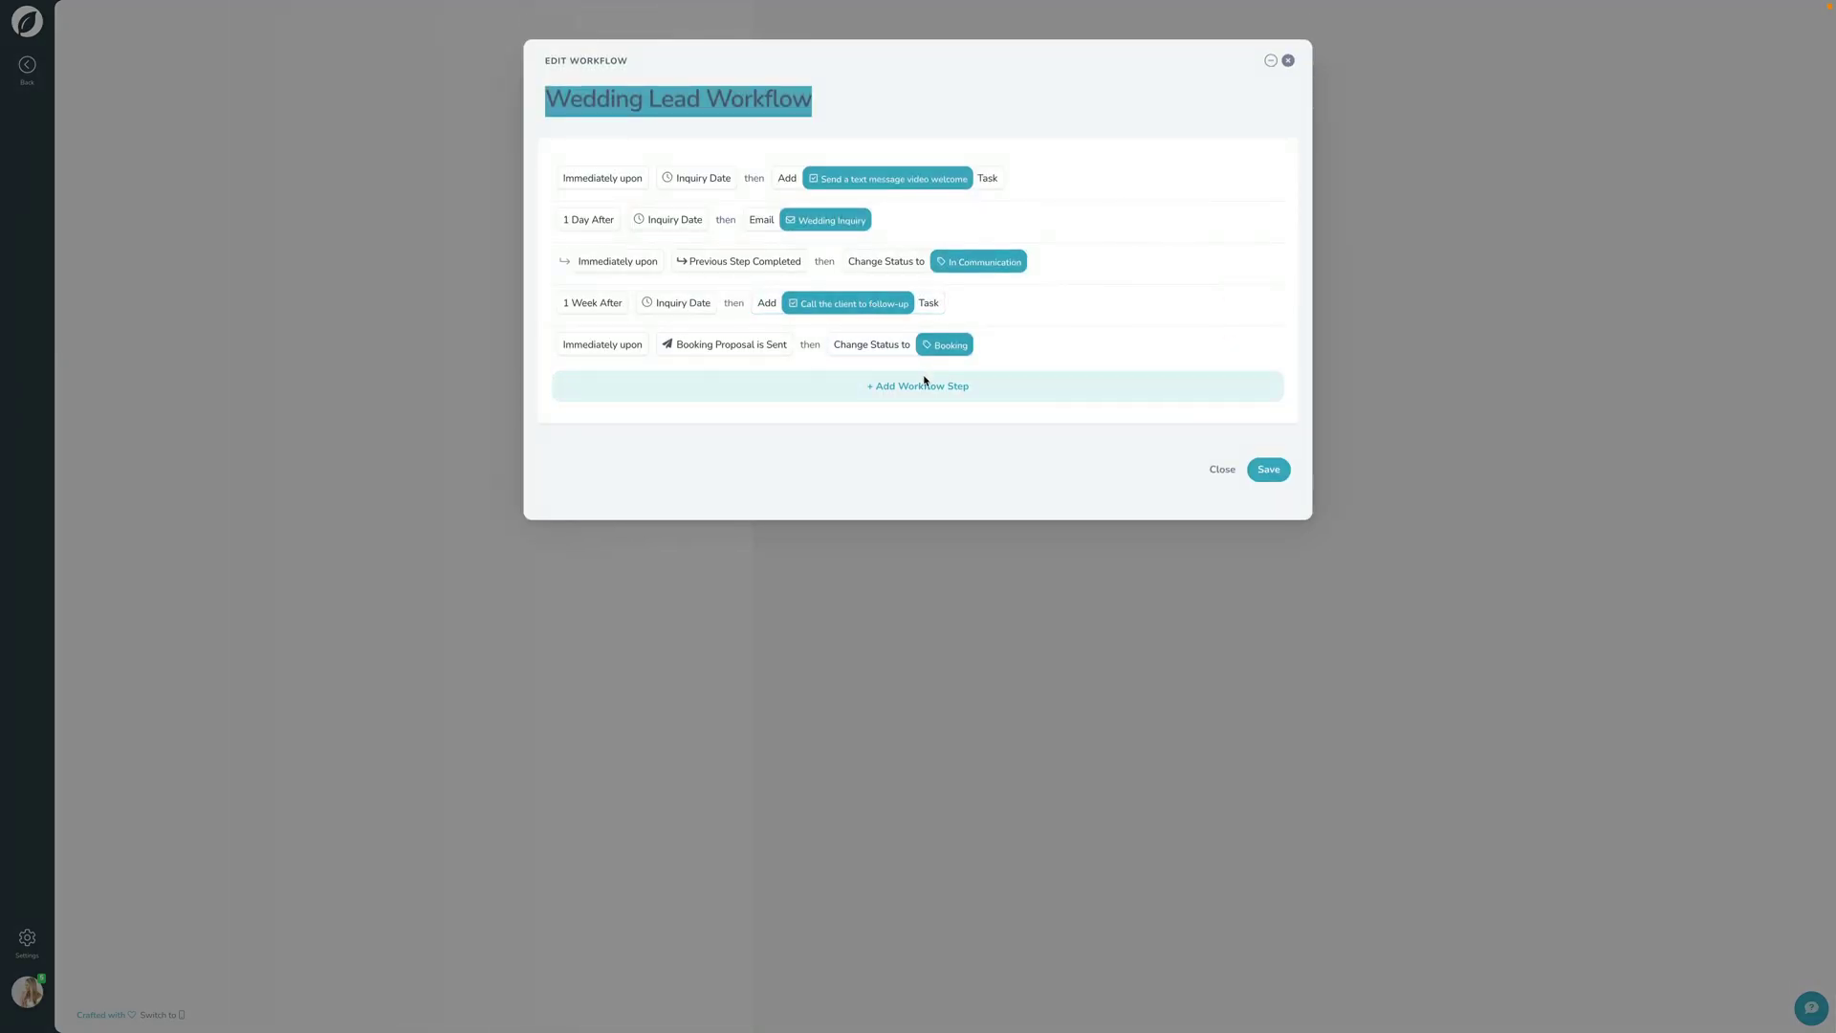
left_click(923, 384)
left_click(577, 385)
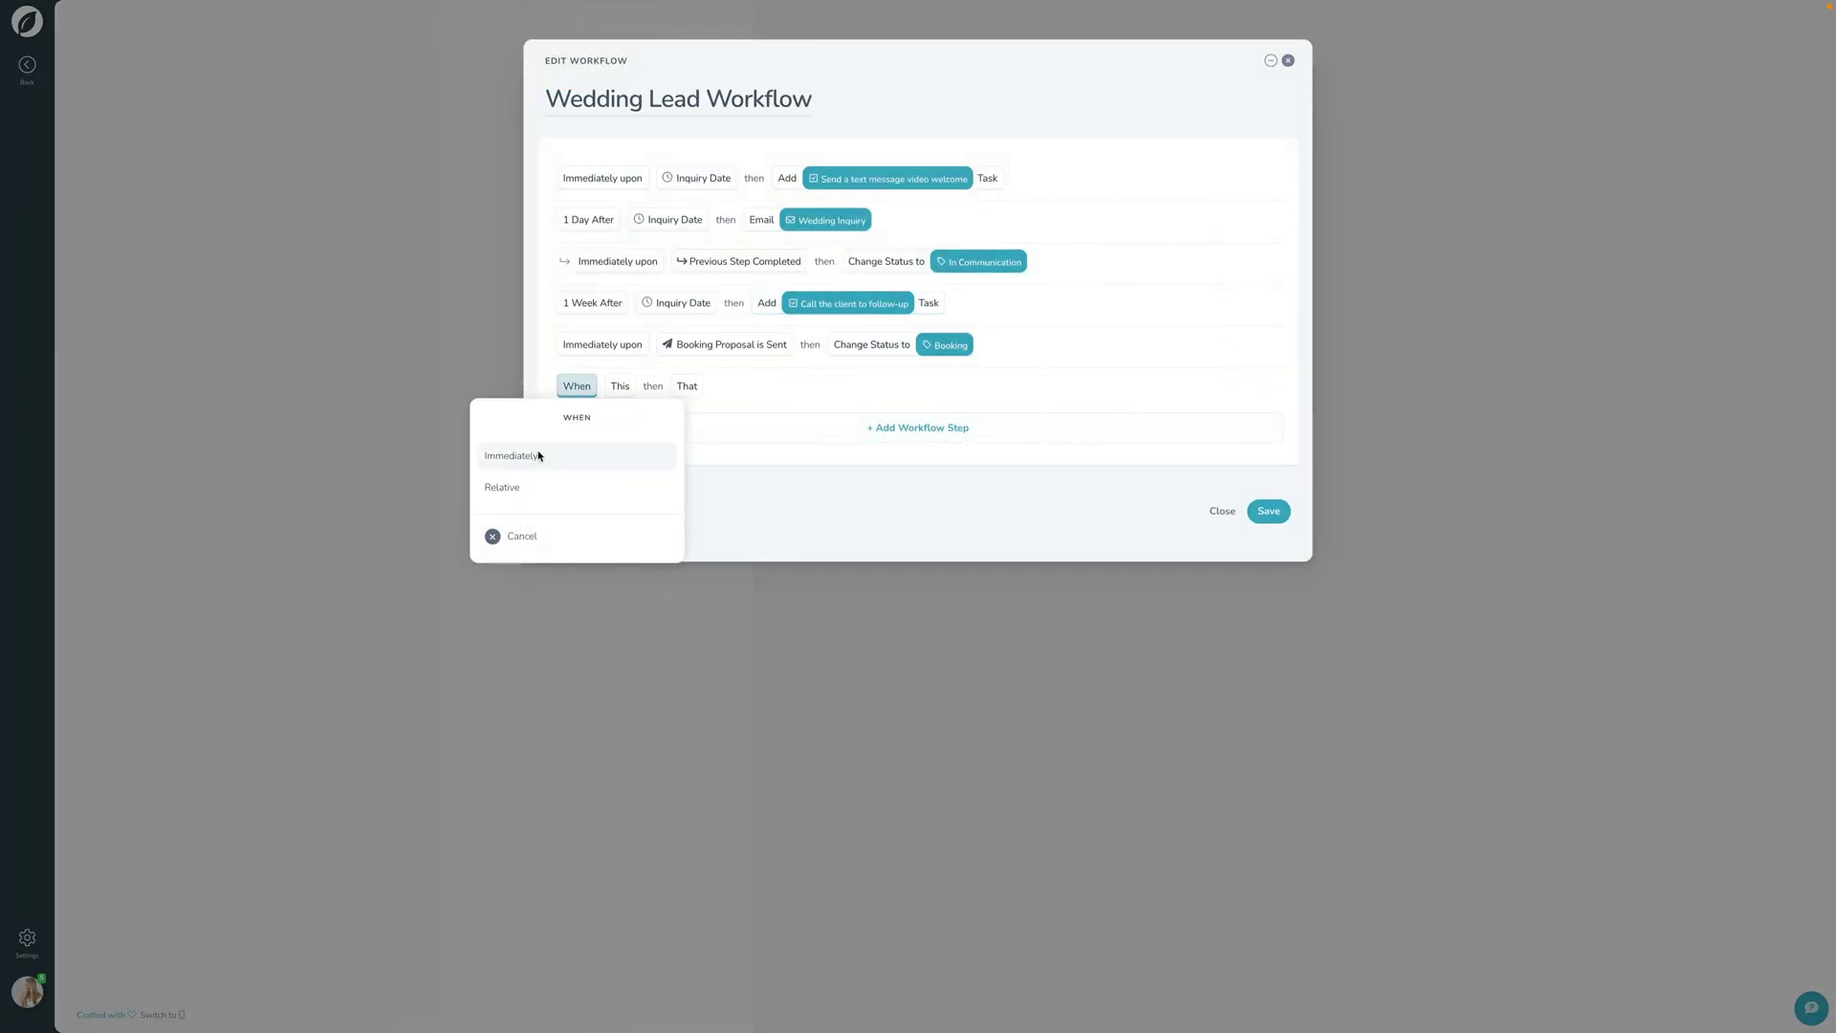
left_click(528, 465)
left_click(671, 387)
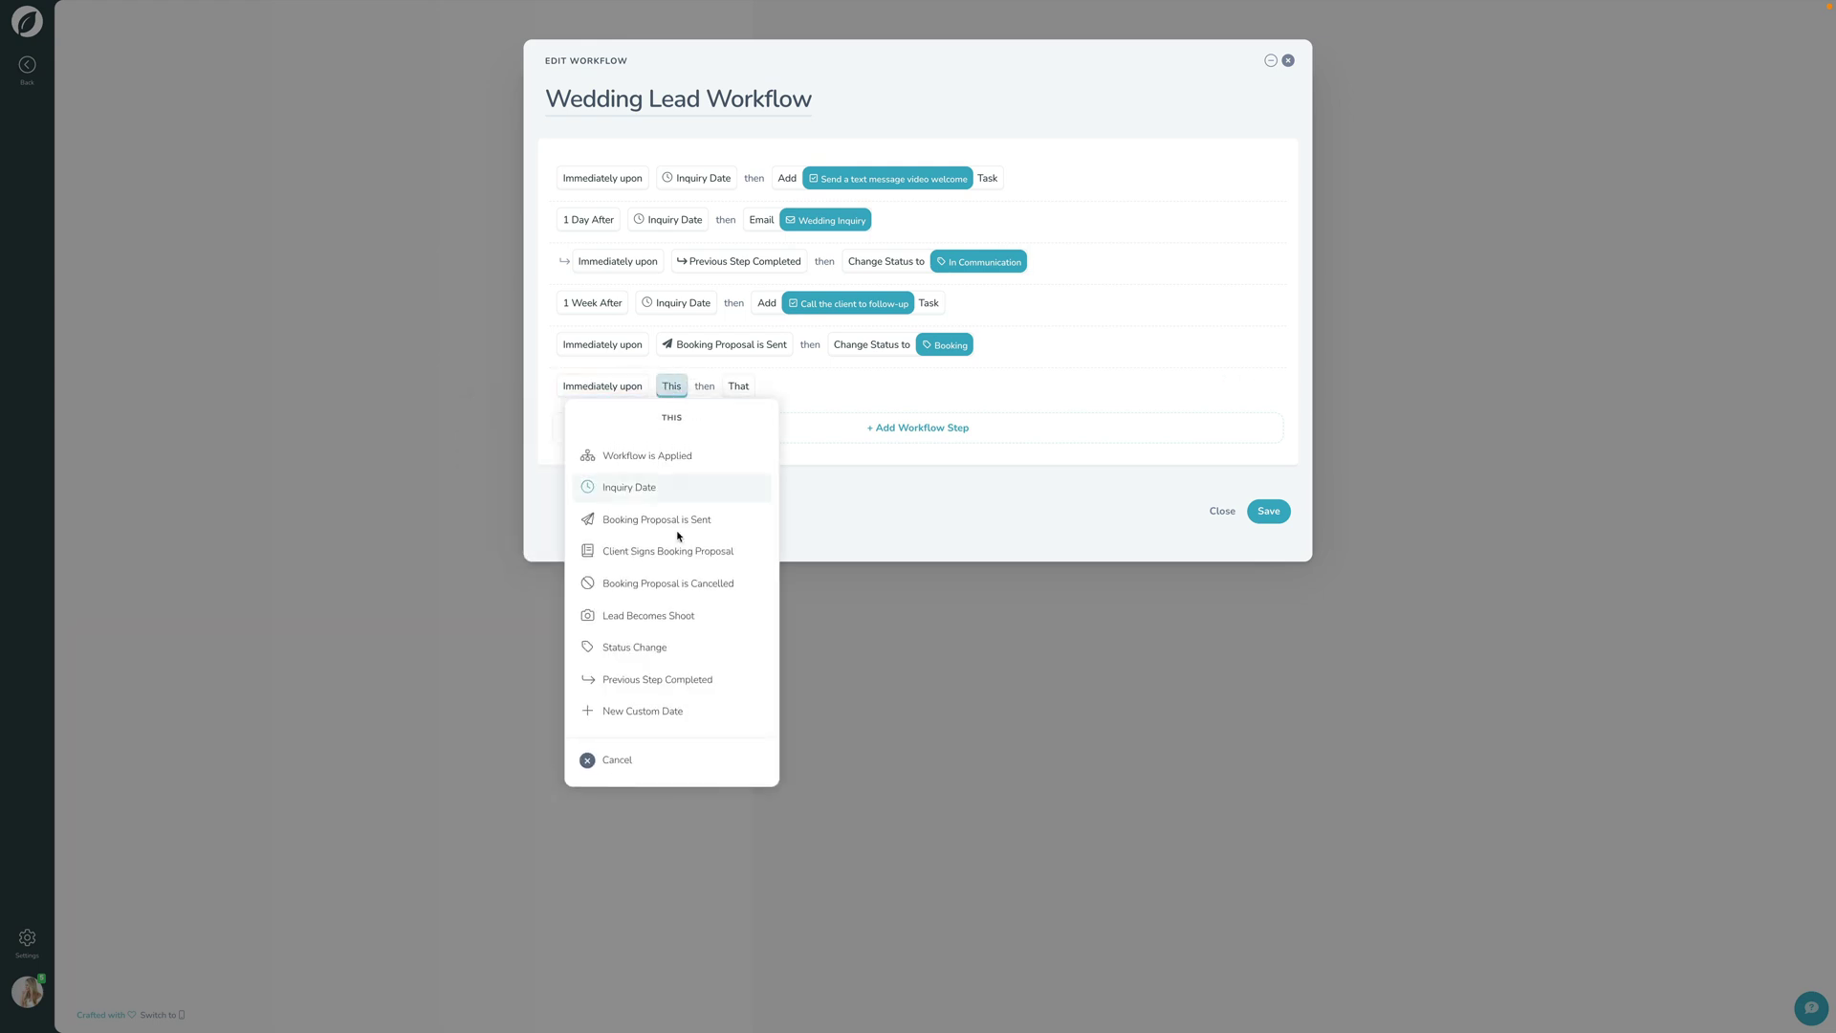
left_click(667, 618)
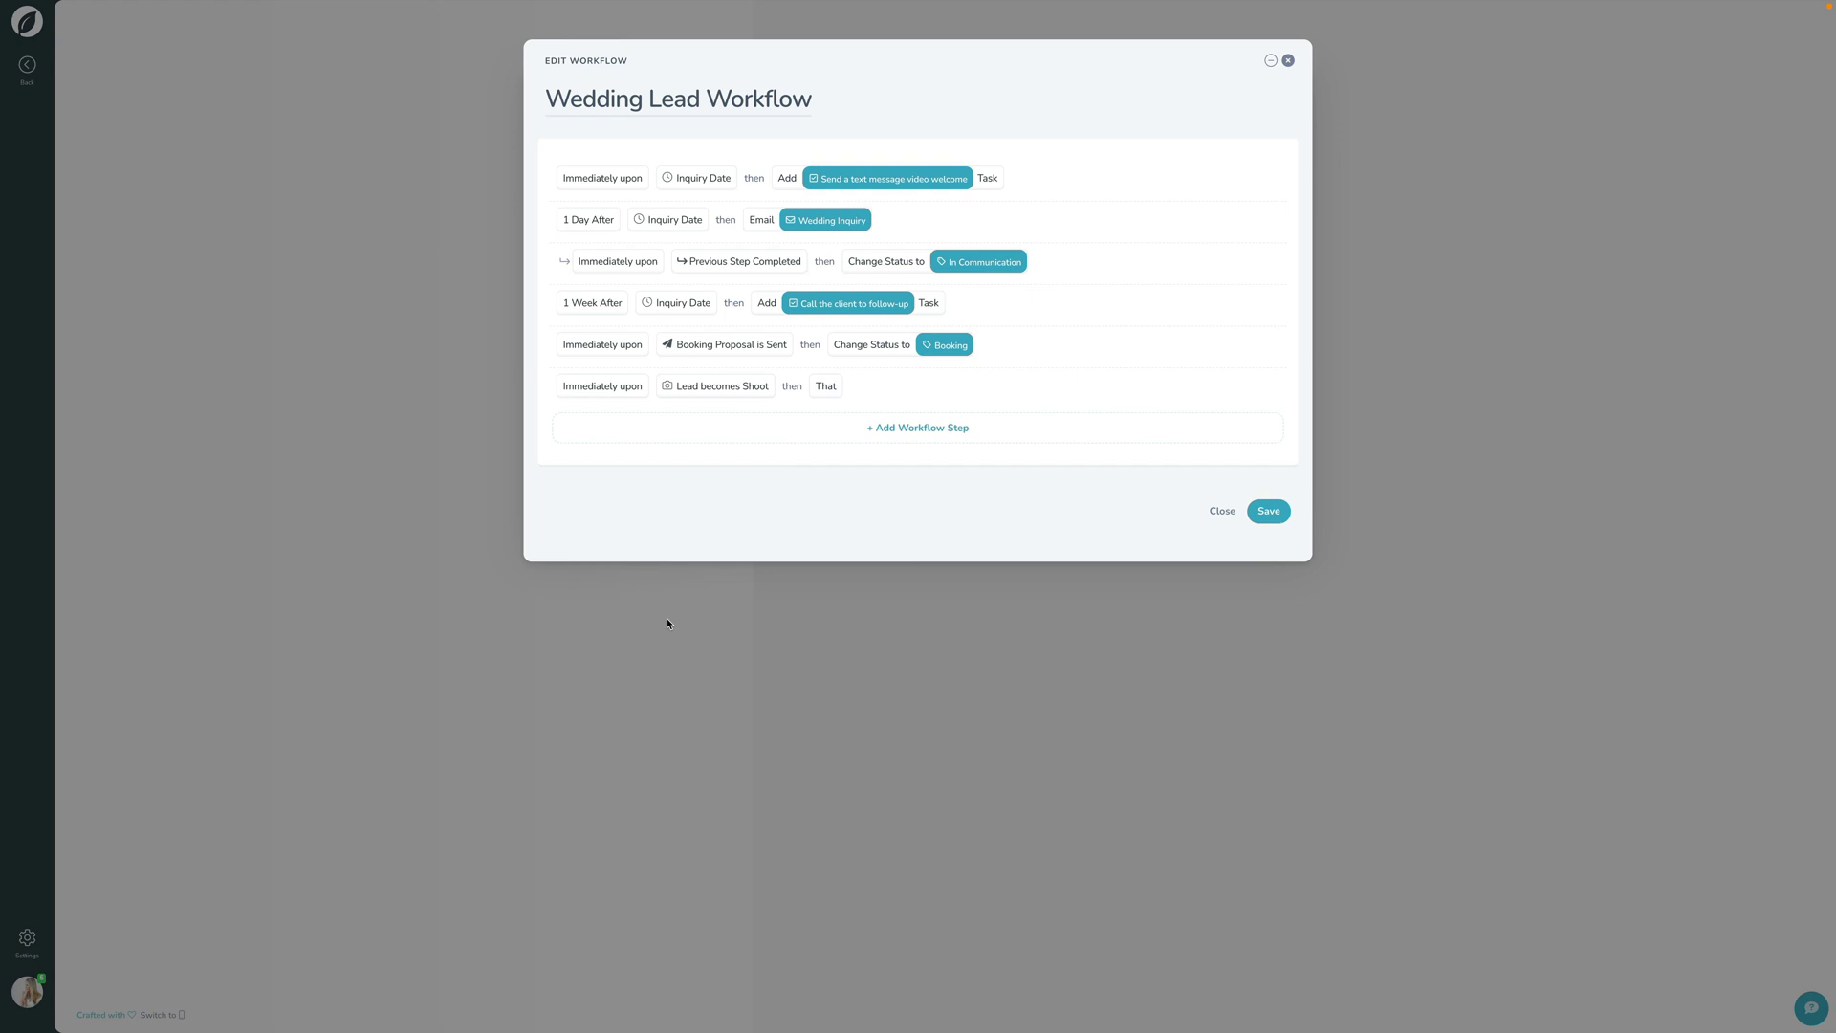
- Make the lead workflow's last step apply the Wedding Shoot Workflow, and save the lead workflow
left_click(826, 388)
left_click(813, 584)
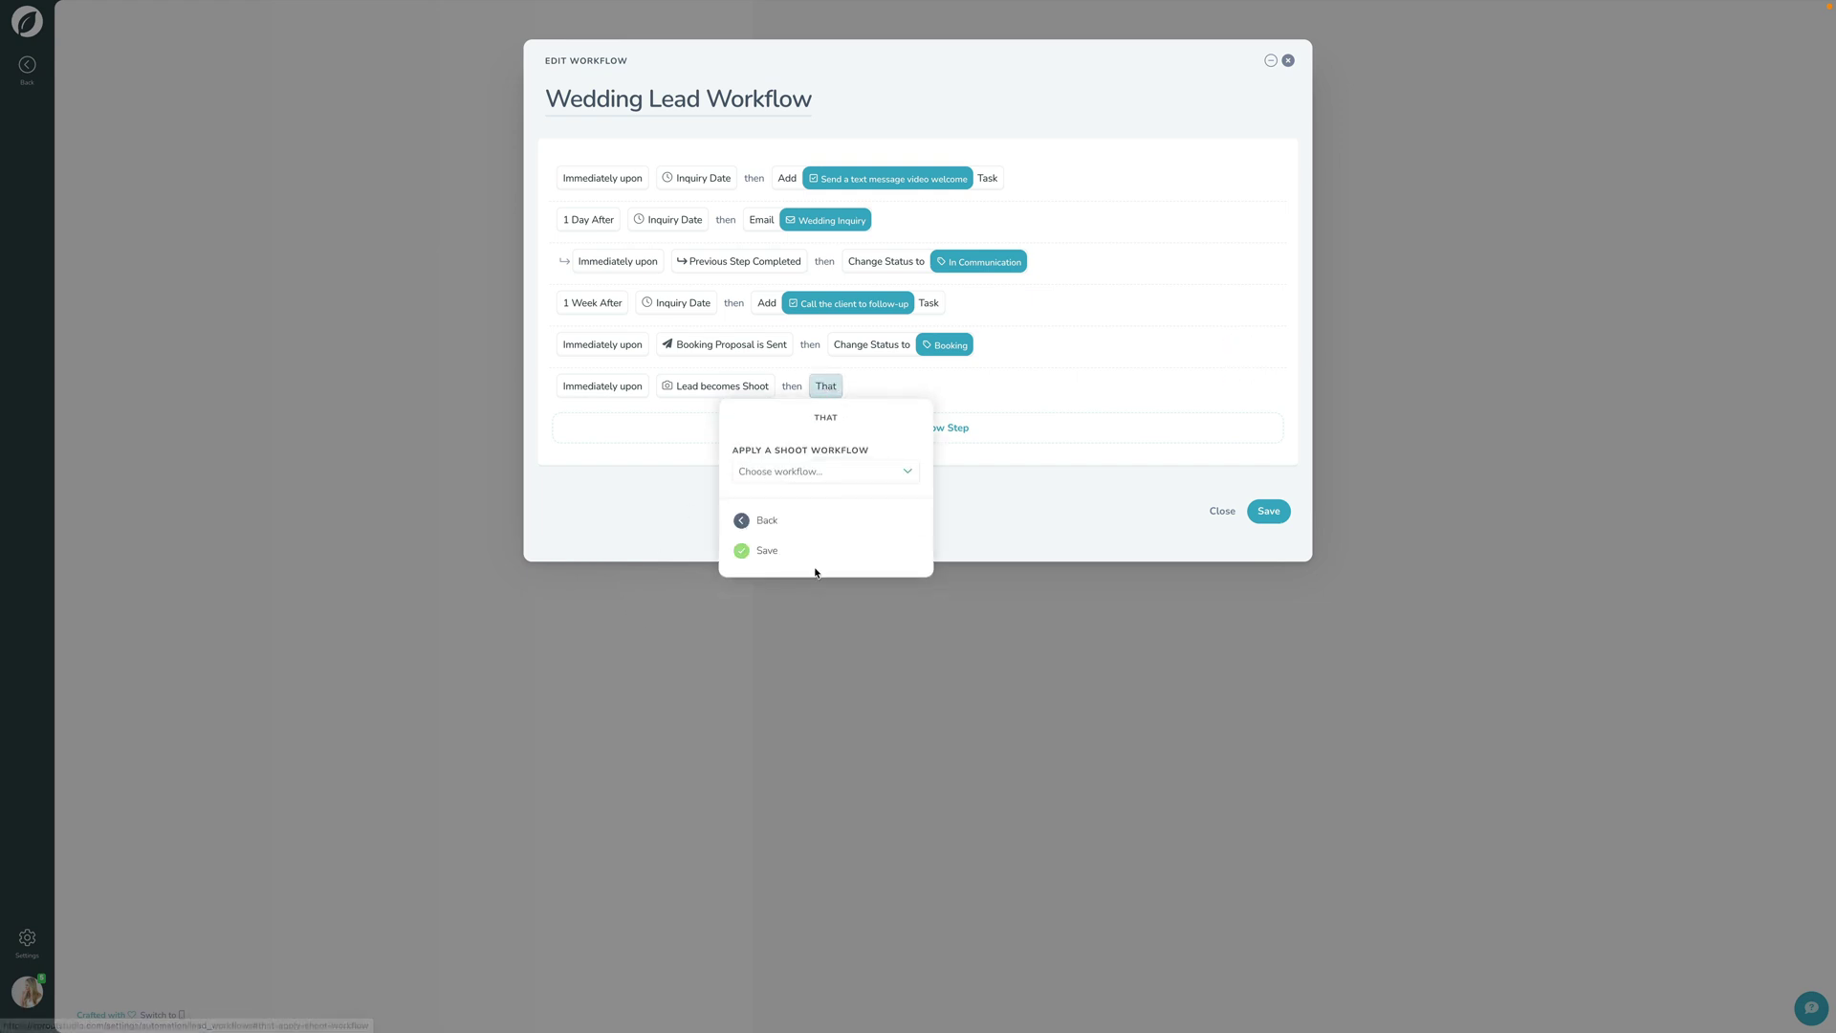
left_click(820, 472)
left_click(777, 499)
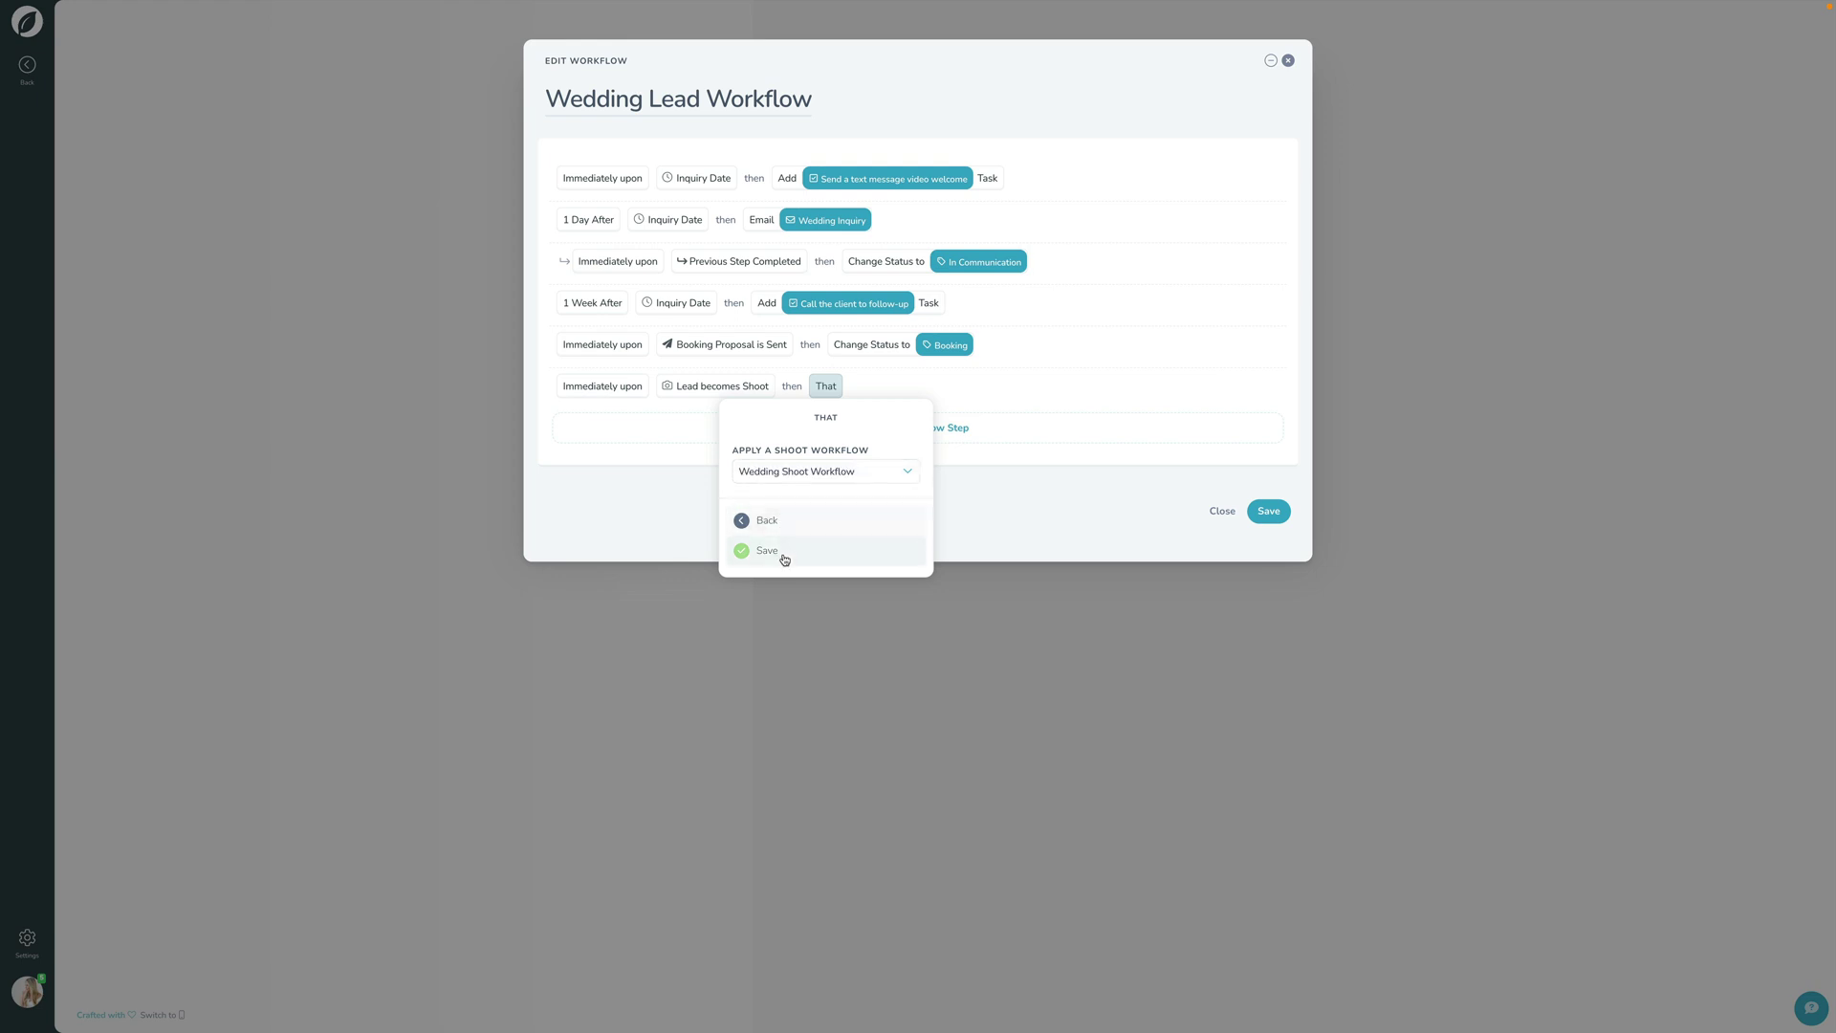
left_click(779, 554)
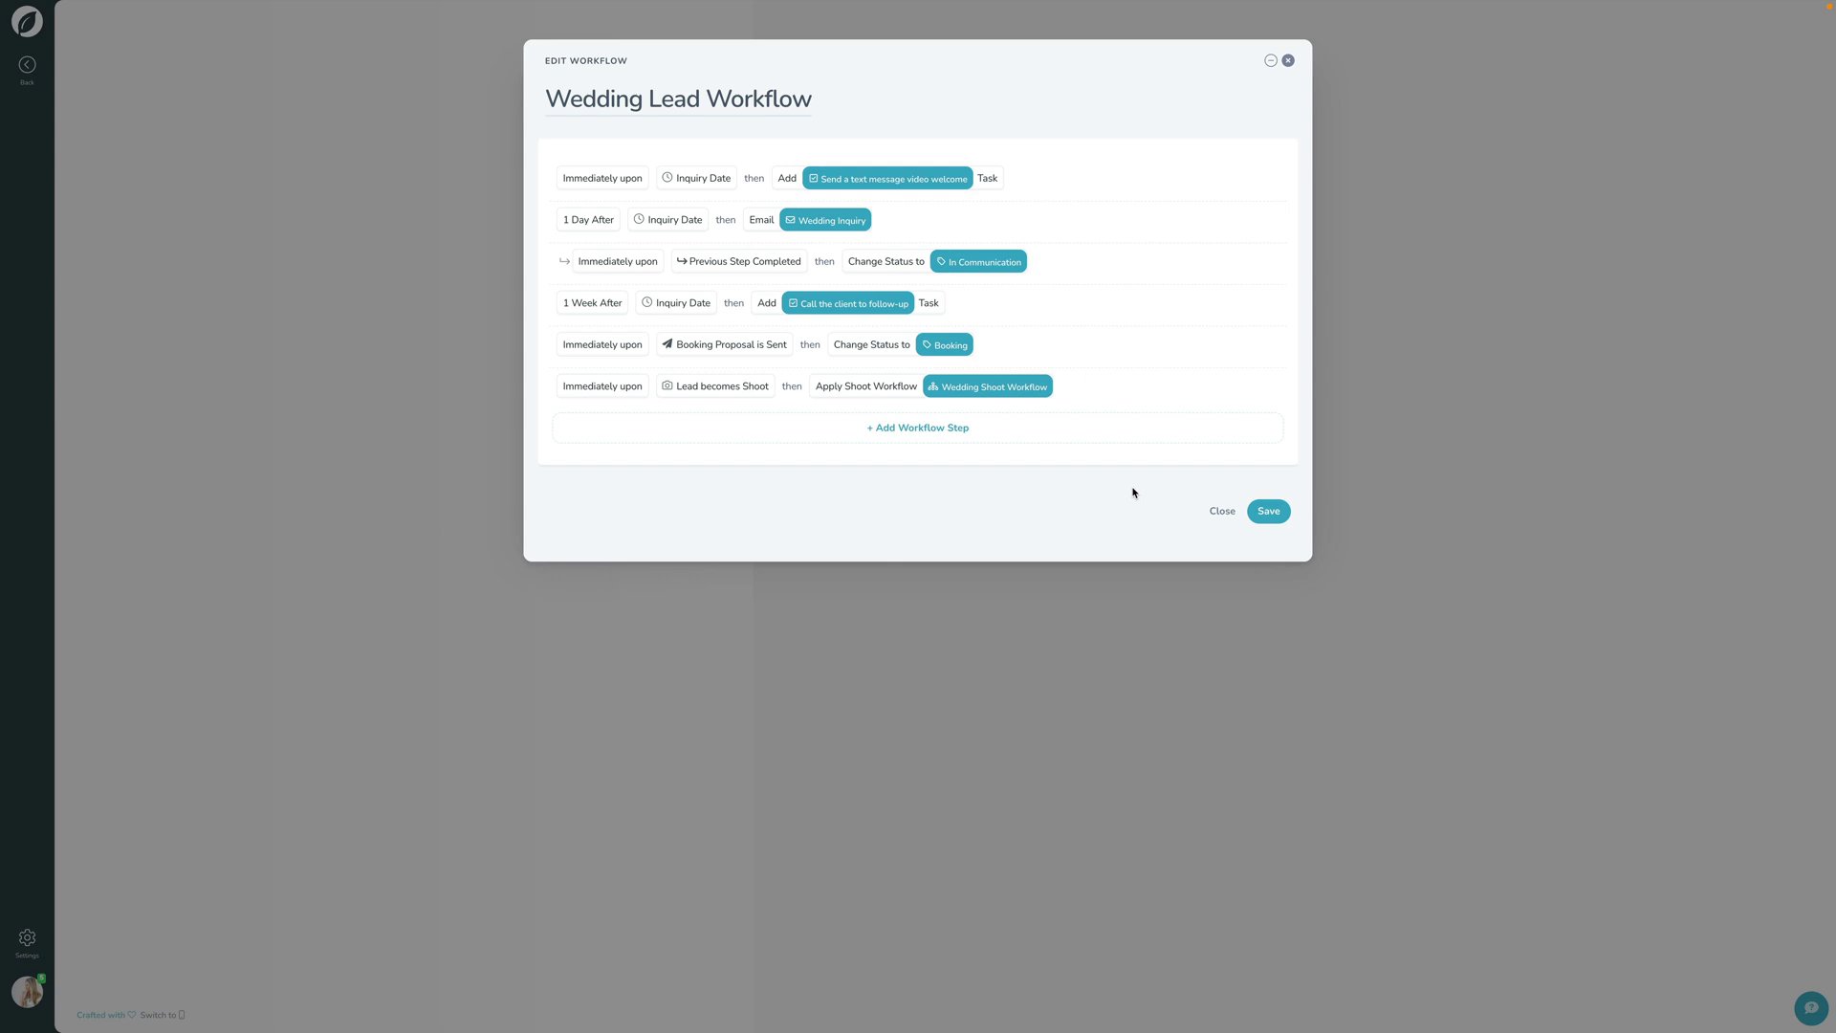
left_click(1280, 514)
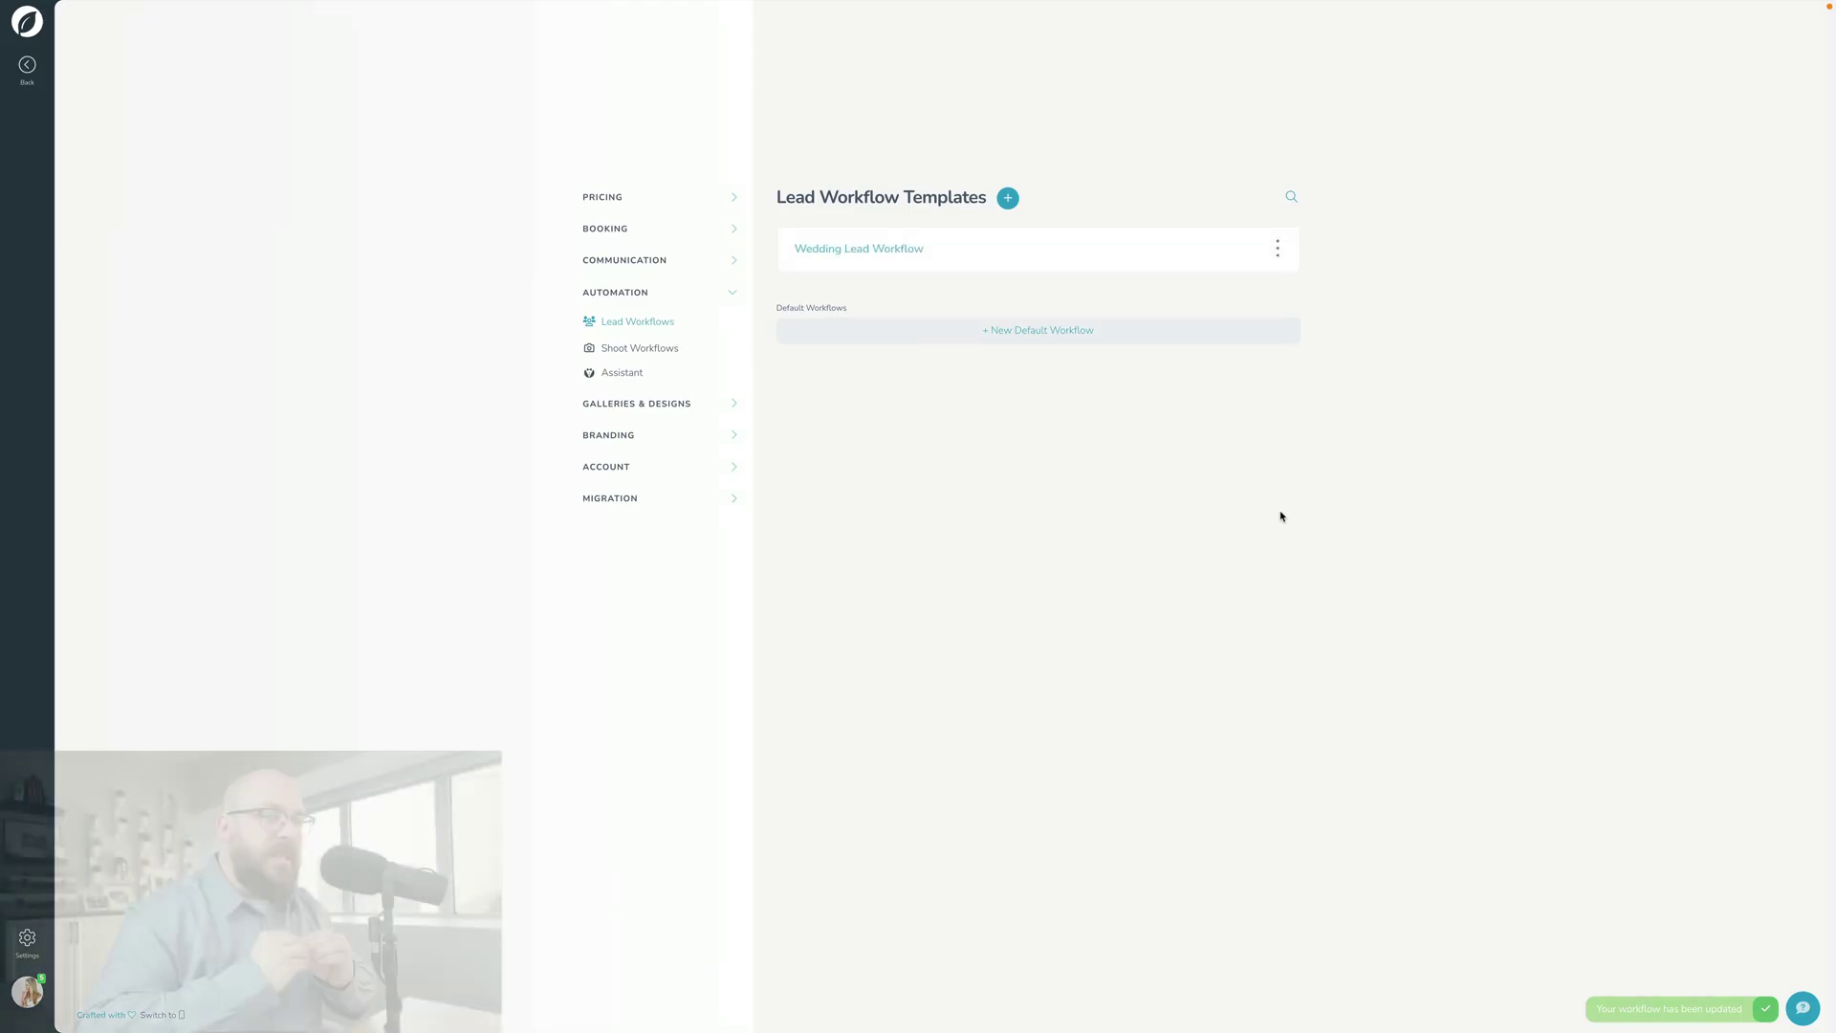